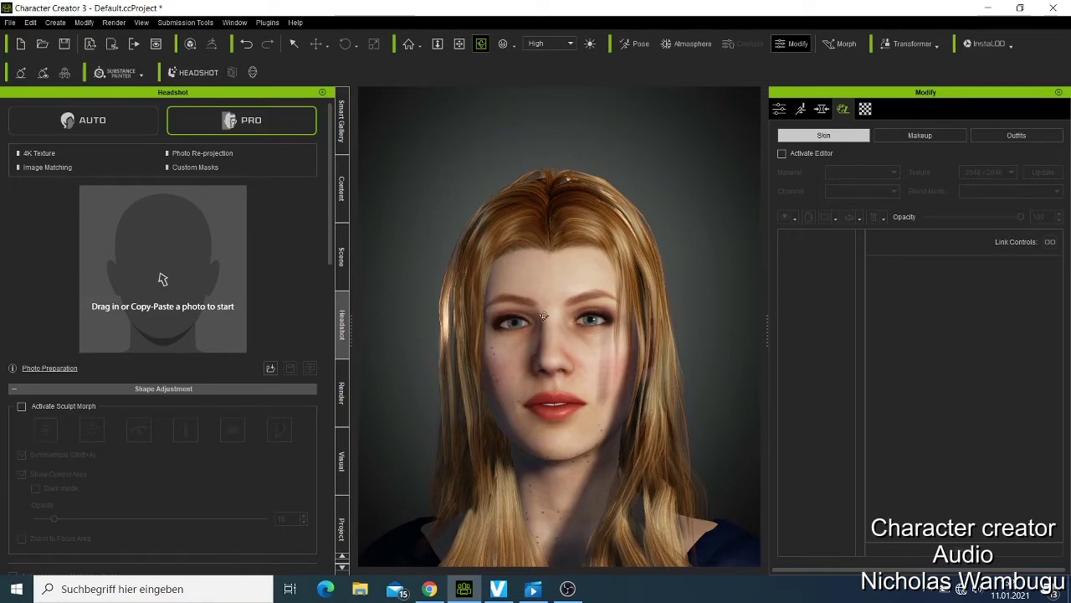
# Frame the character's upper body, then browse the Full Skin and Skin Base skin templates.
pyautogui.scroll(-3, 532, 361)
pyautogui.moveTo(512, 382); pyautogui.dragTo(504, 183, button='right')
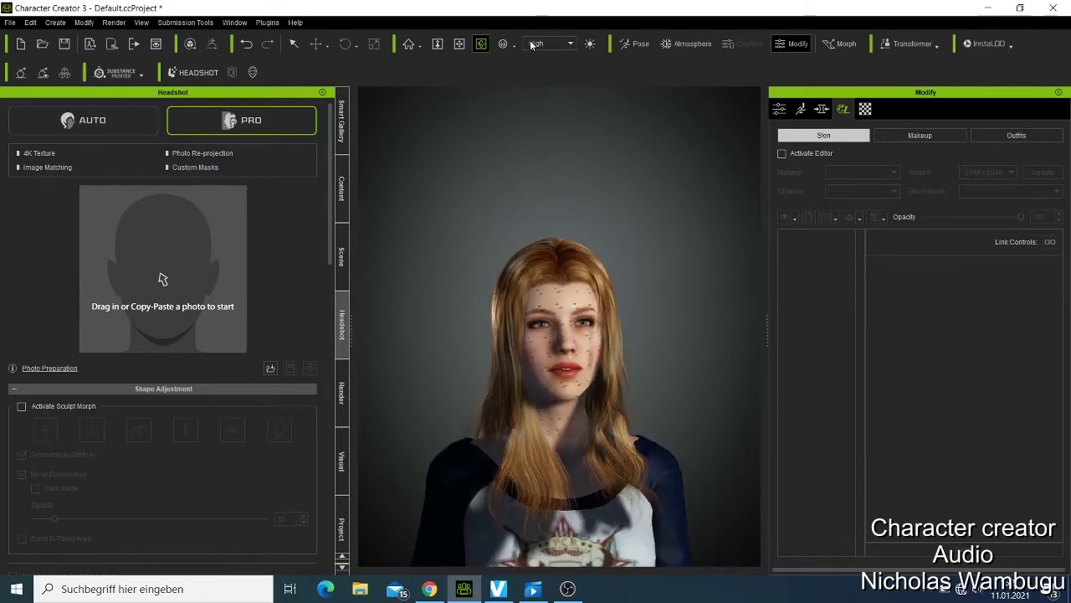
pyautogui.click(458, 44)
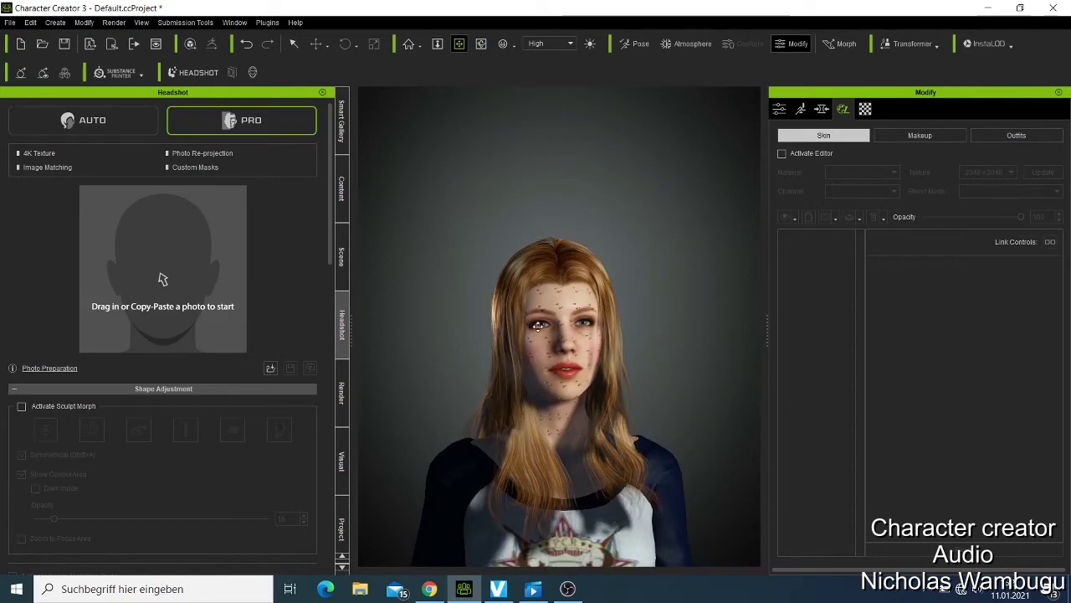
pyautogui.moveTo(528, 283); pyautogui.dragTo(591, 335, button='right')
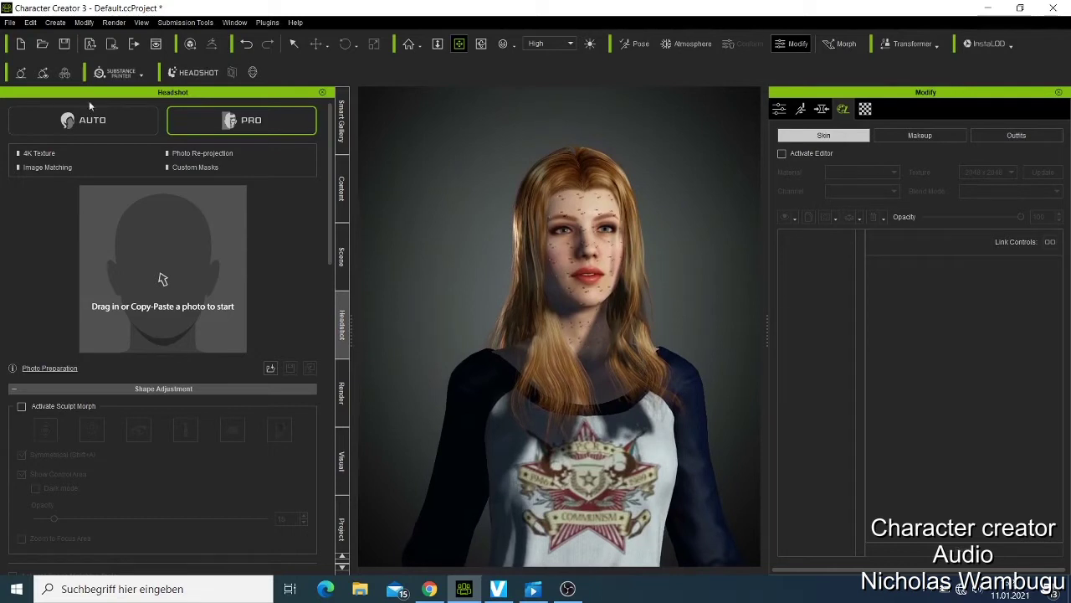
pyautogui.click(342, 187)
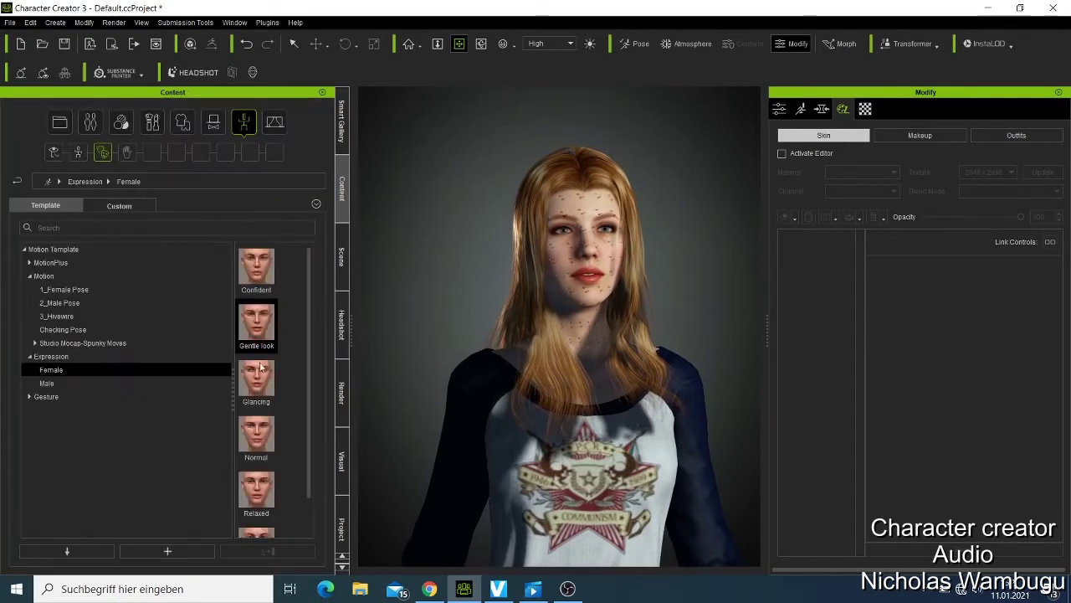
pyautogui.click(114, 125)
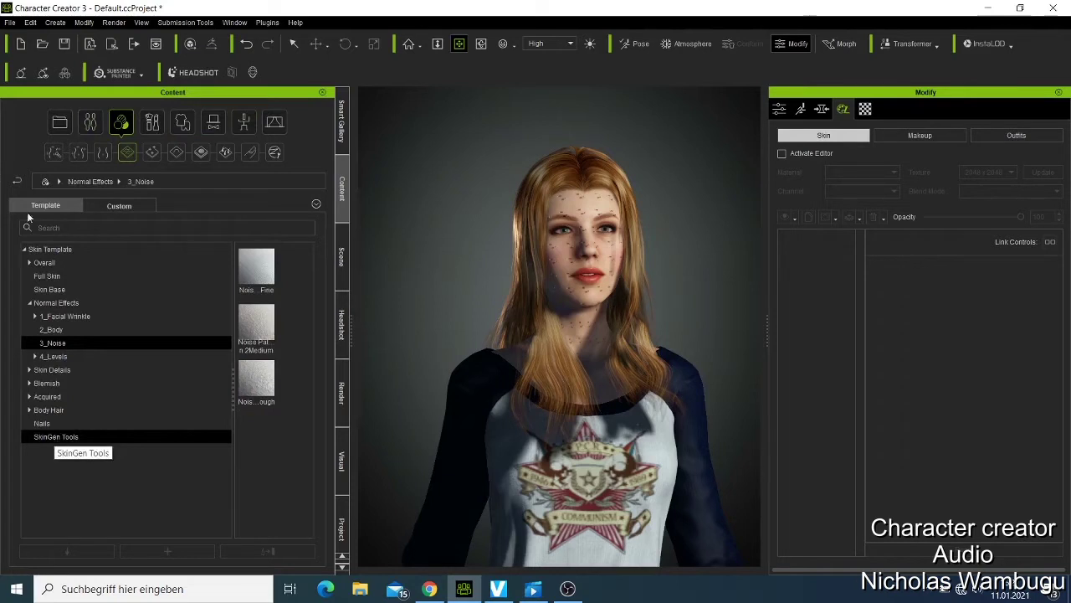
pyautogui.click(55, 279)
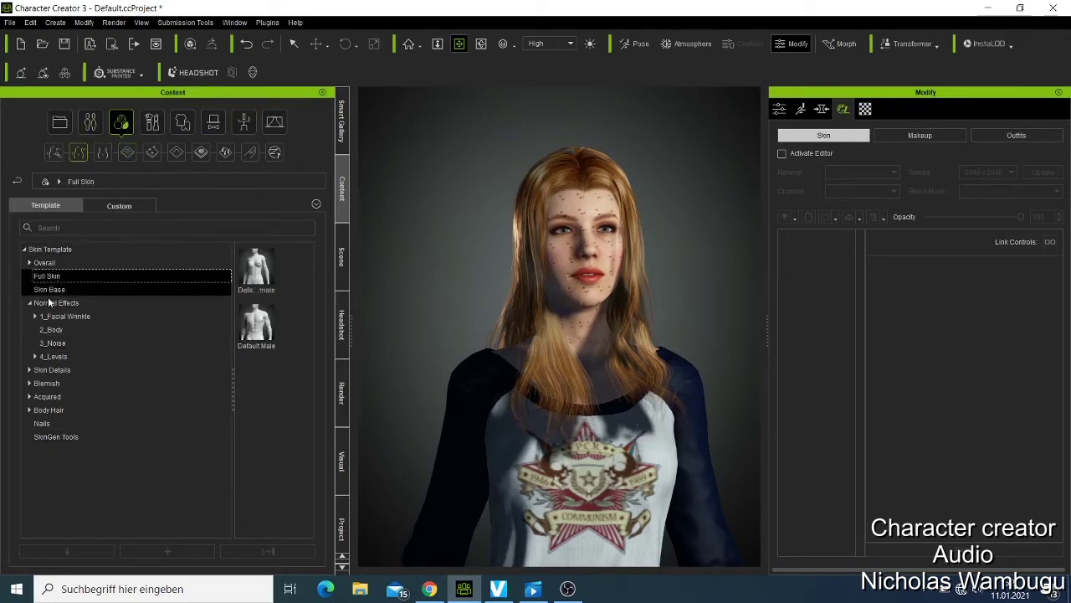
pyautogui.click(66, 290)
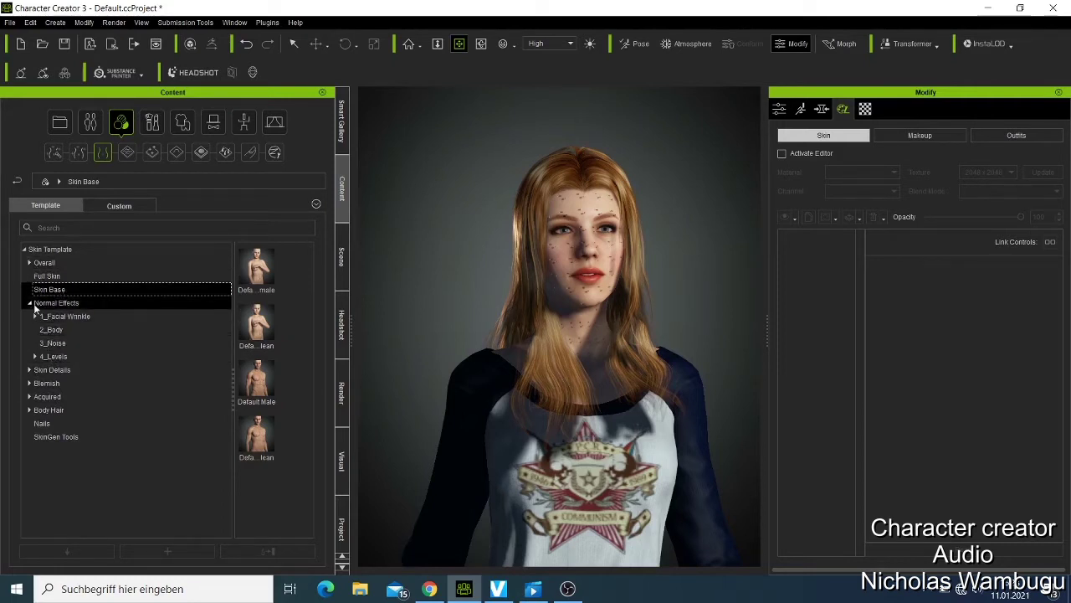
# Browse the 2_Body normal effect, Acne, Suntan and Acquired skin categories, then show the Full Makeup templates.
pyautogui.click(50, 329)
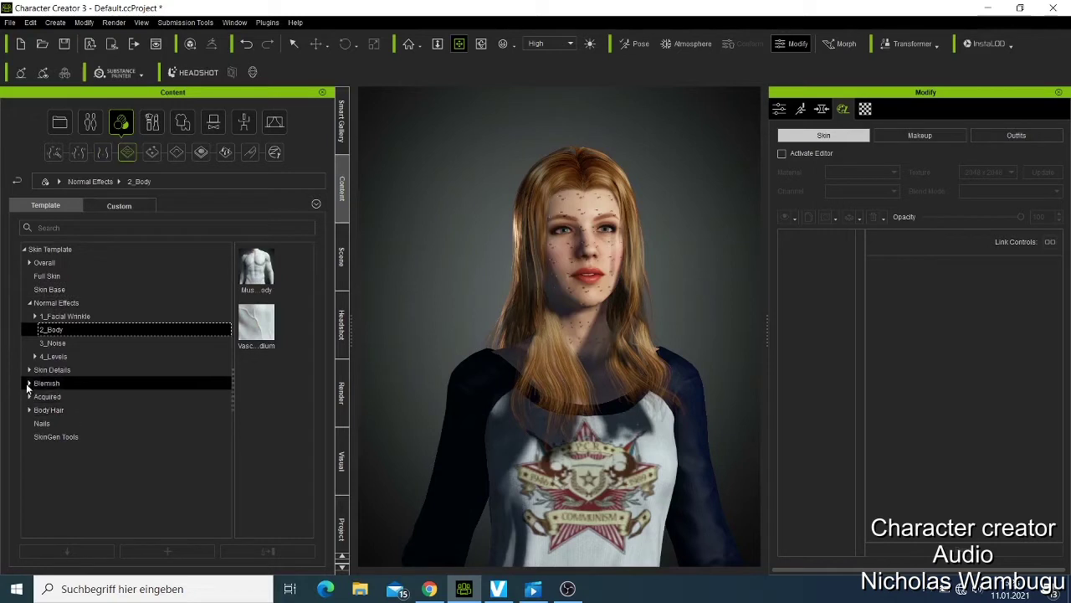
pyautogui.click(29, 383)
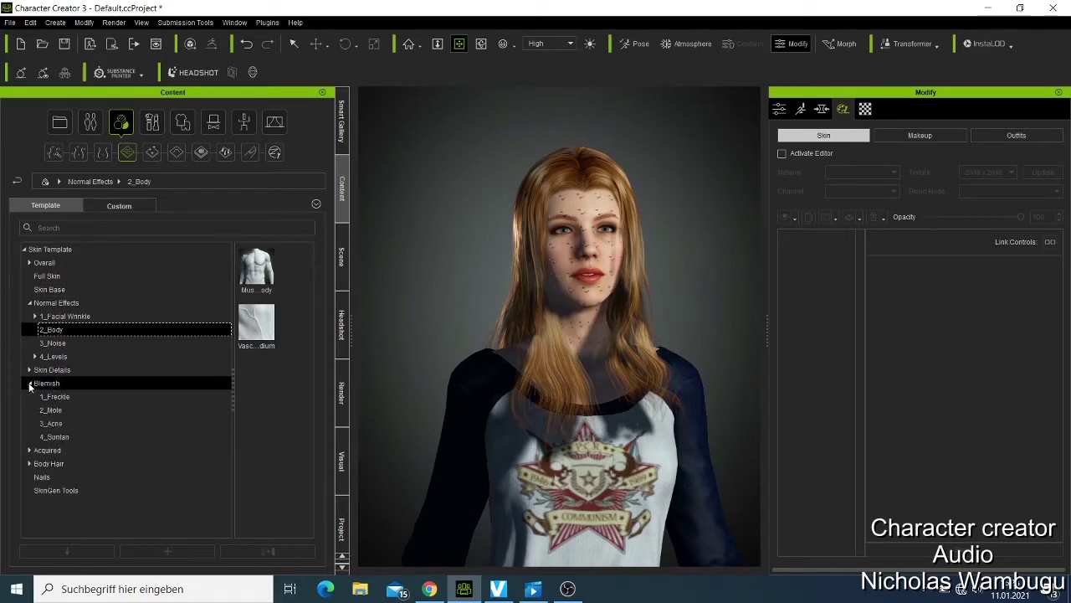
pyautogui.click(55, 429)
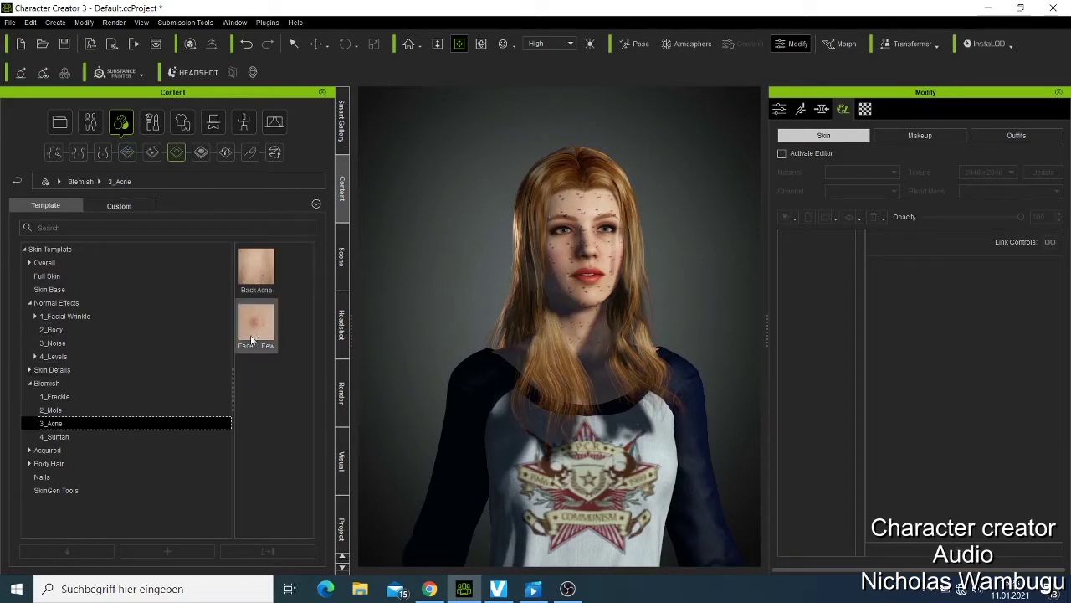
pyautogui.click(54, 436)
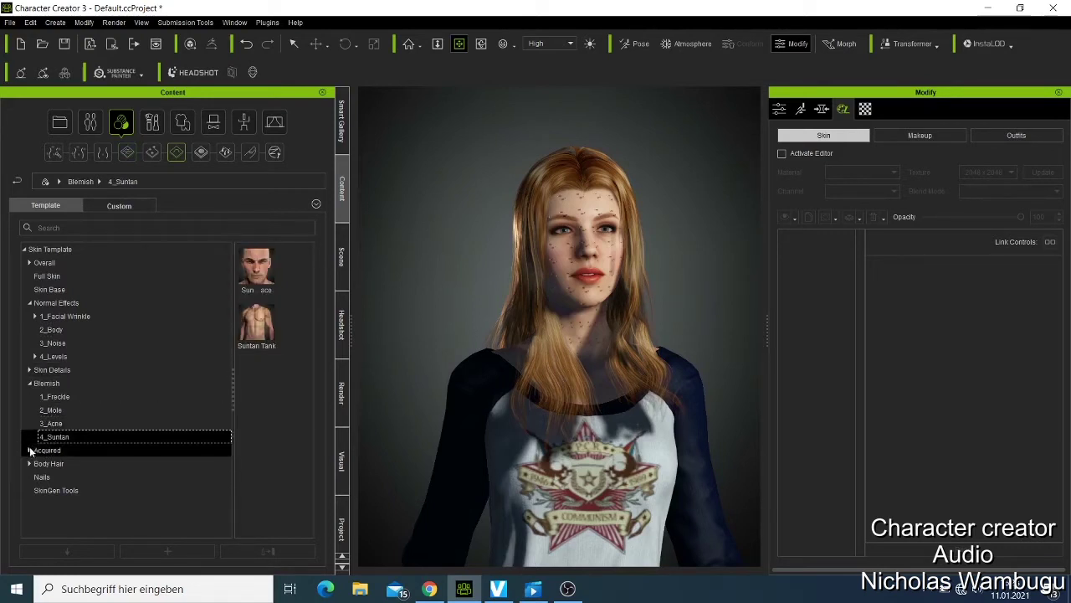
pyautogui.click(30, 451)
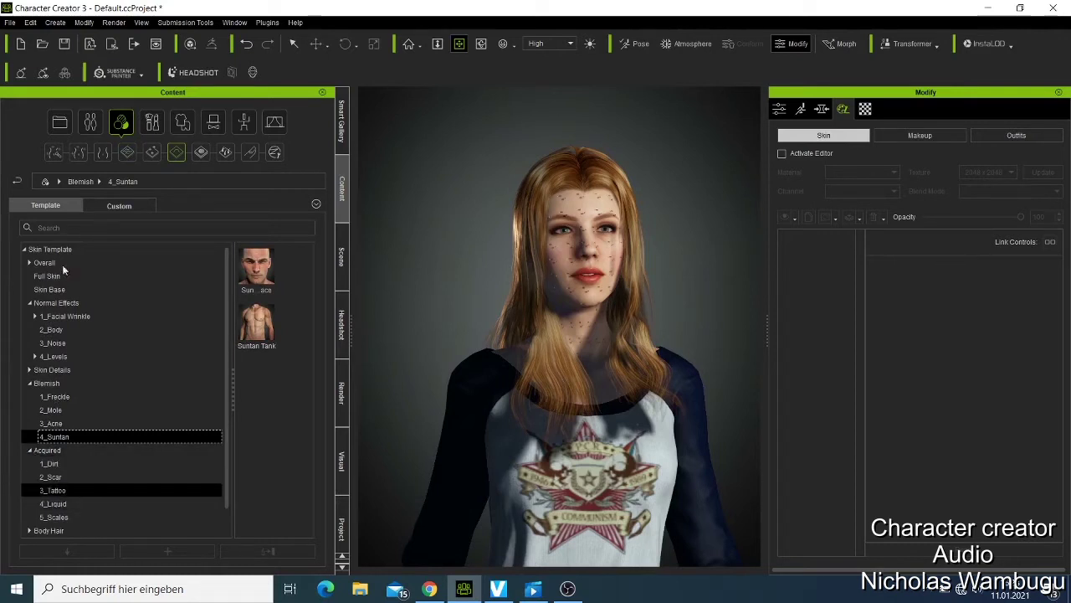
pyautogui.click(147, 125)
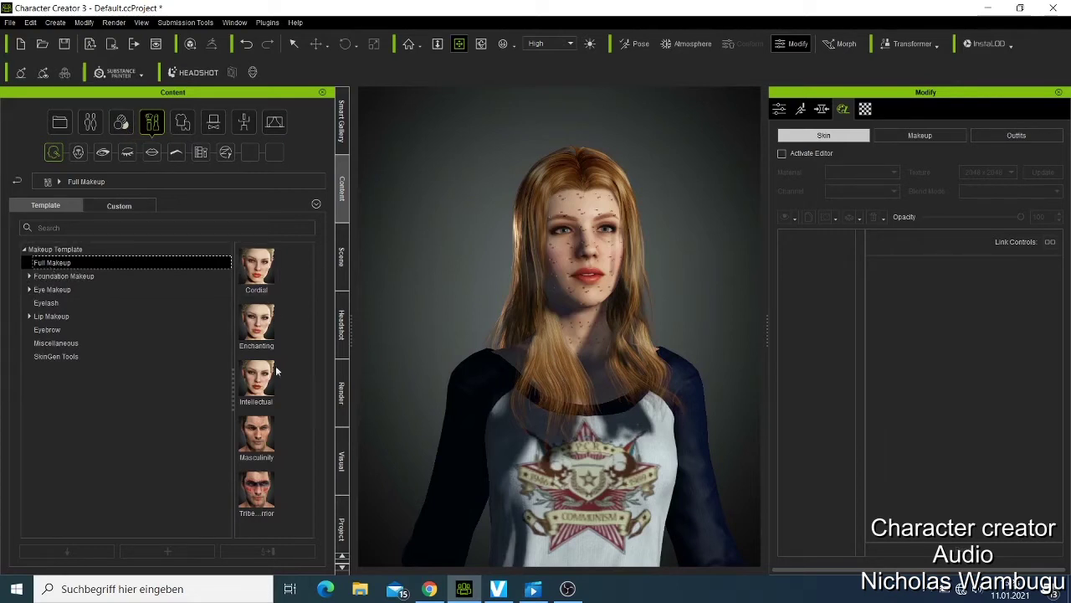
# Apply the Cordial full makeup preset, adding lip, eyeliner, eyeshadow, blush and foundation layers.
pyautogui.doubleClick(258, 280)
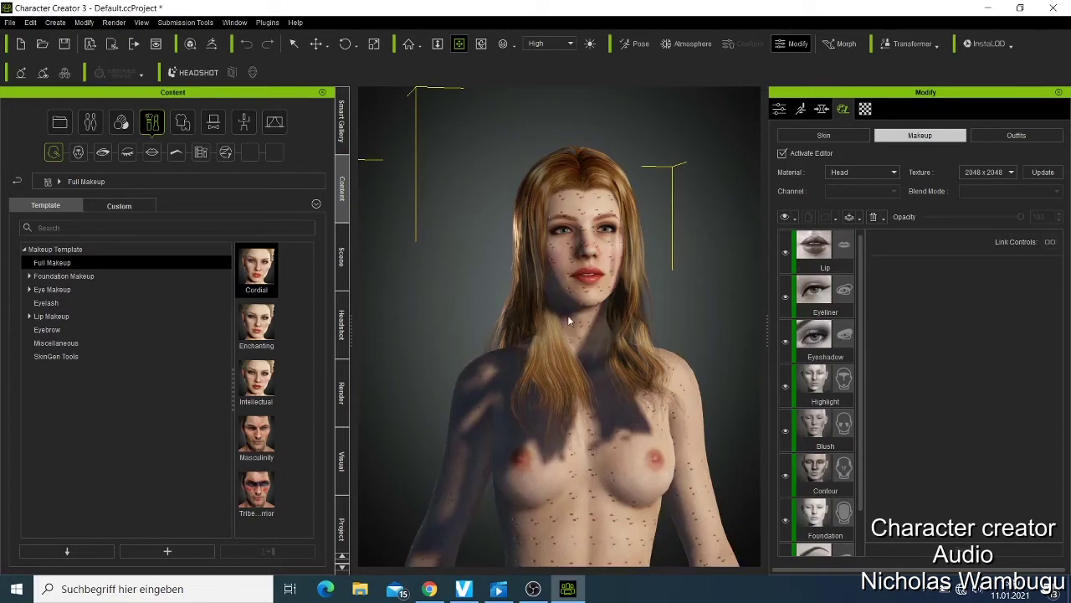
# Zoom and orbit around the character's face to bring up the Lip makeup layer's settings.
pyautogui.scroll(-3, 566, 375)
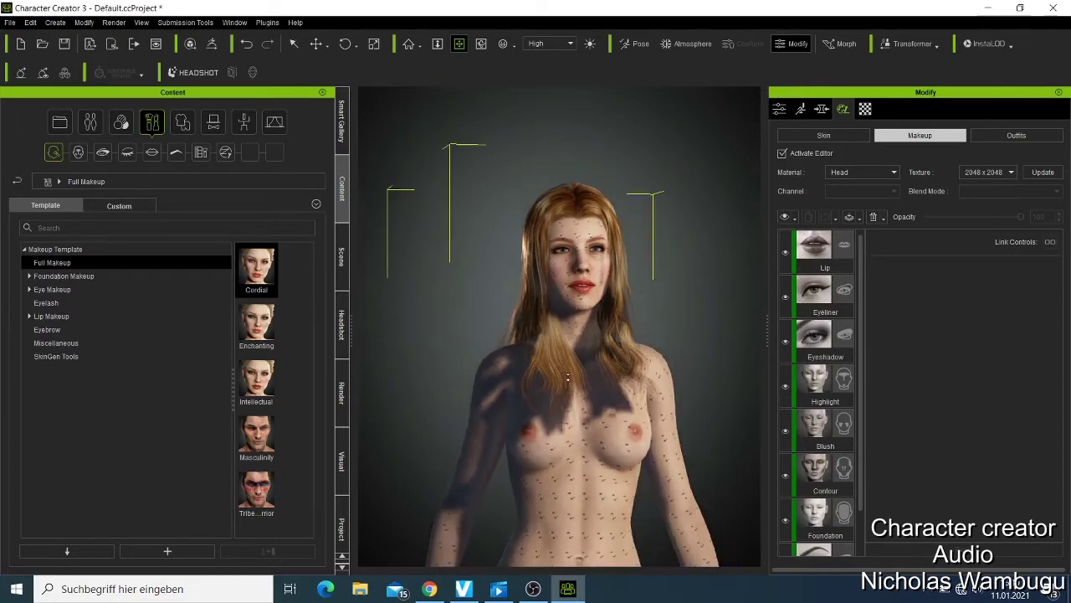
pyautogui.scroll(-2, 566, 375)
pyautogui.scroll(4, 557, 362)
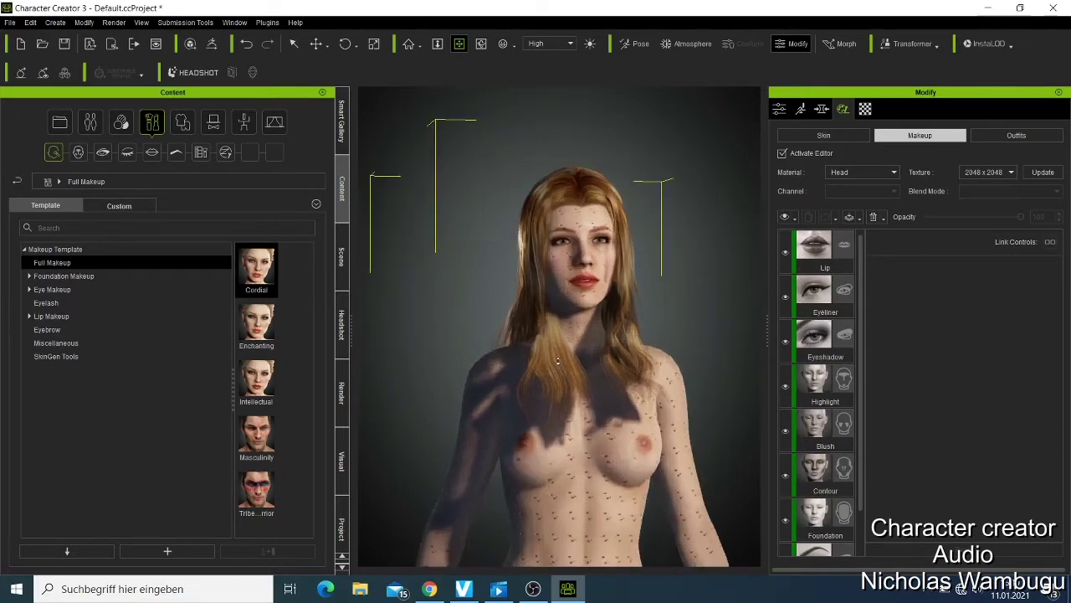
pyautogui.scroll(2, 557, 361)
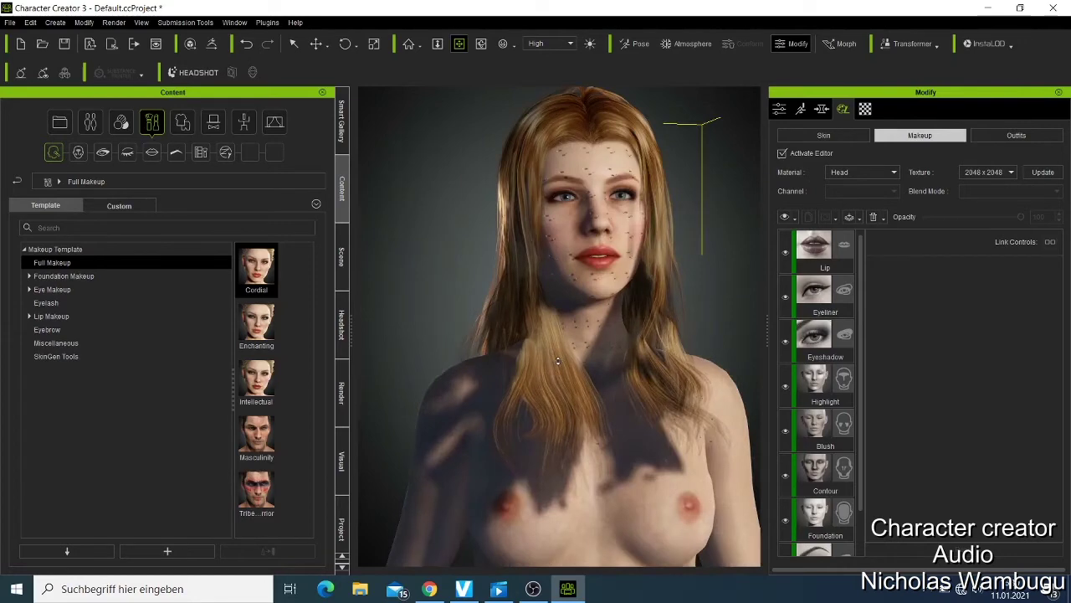
pyautogui.scroll(2, 558, 362)
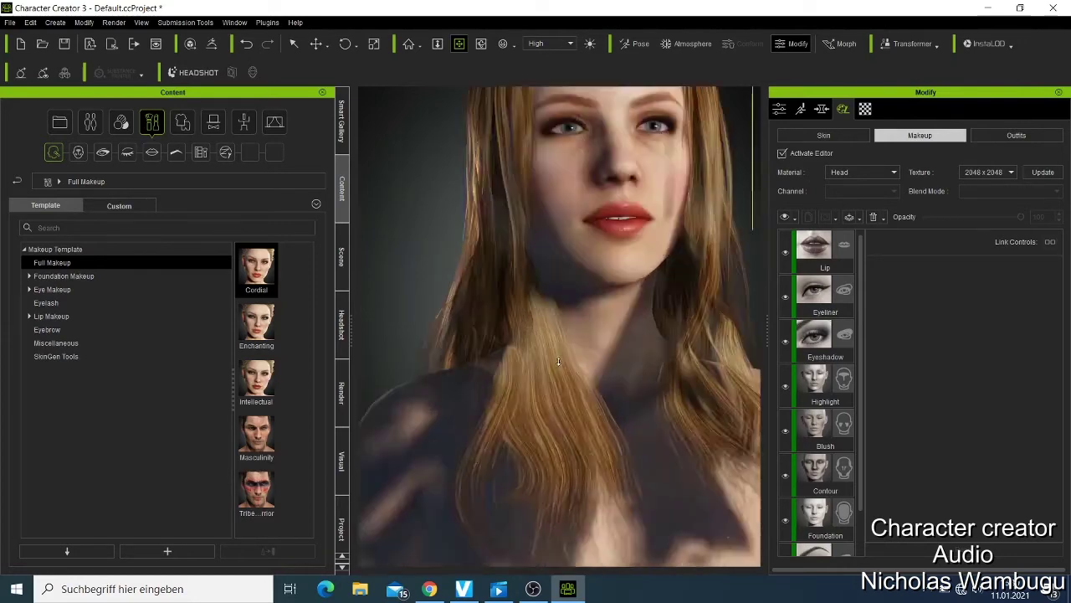
pyautogui.scroll(-3, 555, 354)
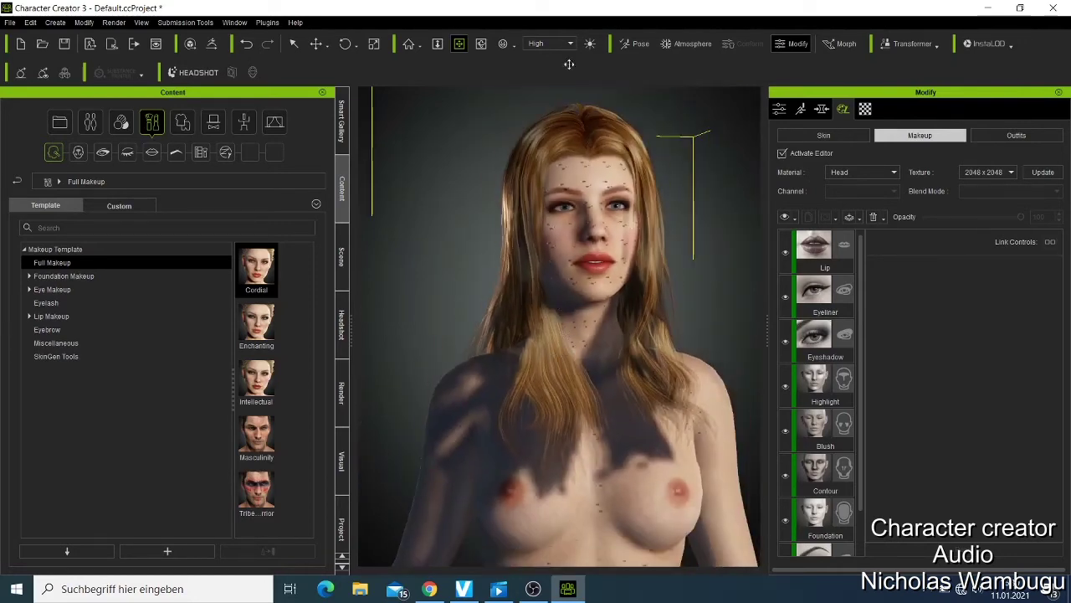
pyautogui.click(481, 44)
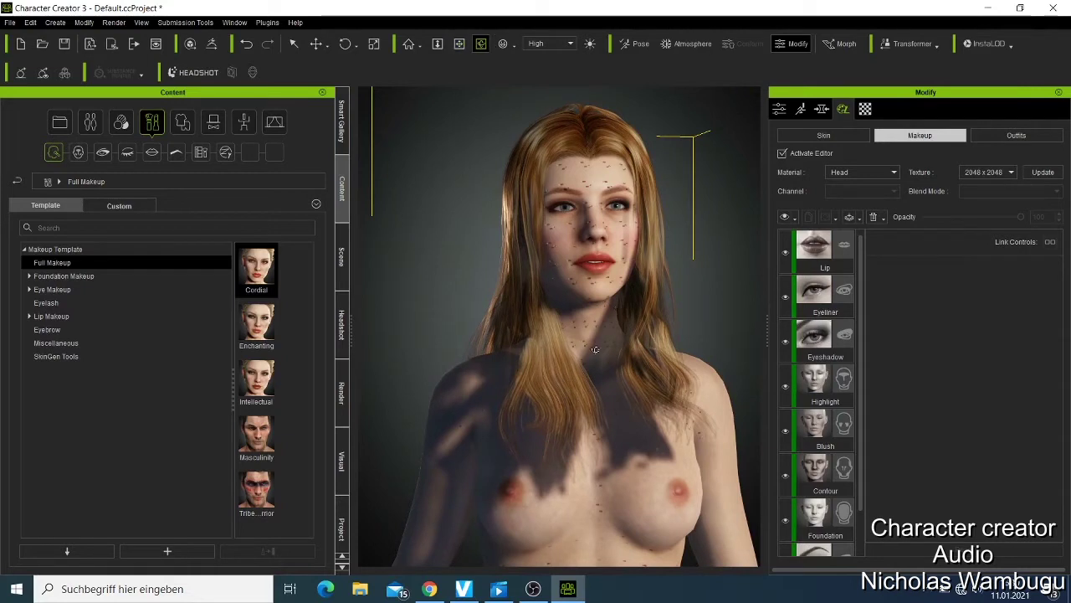
pyautogui.moveTo(617, 307); pyautogui.dragTo(653, 330)
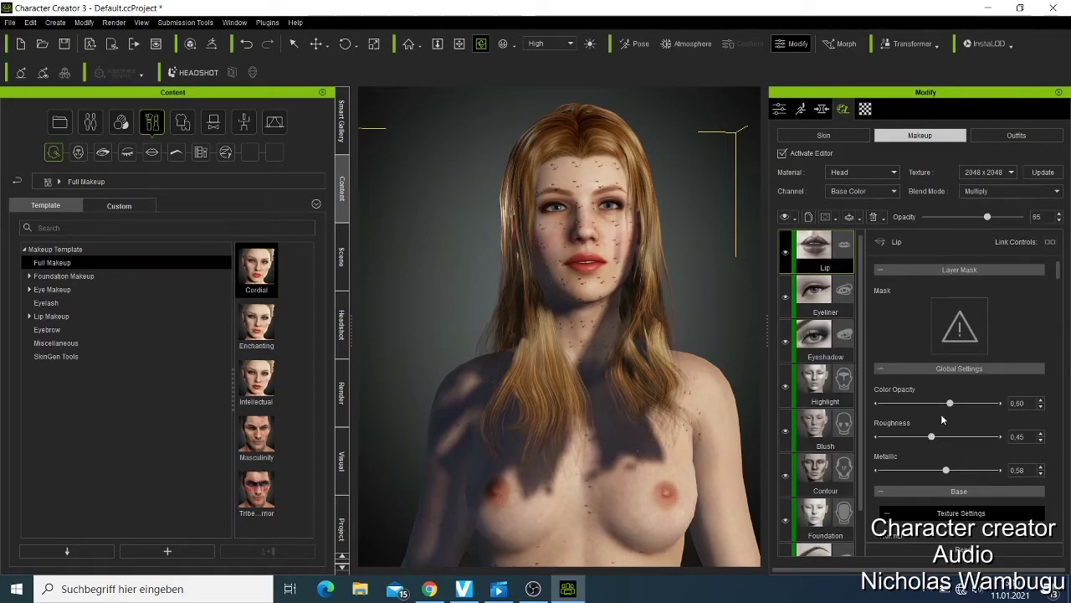
# Give the Lip layer 0.50 colour opacity, 0.73 roughness and 0.83 metallic, then select Eyeshadow.
pyautogui.moveTo(951, 404); pyautogui.dragTo(985, 404)
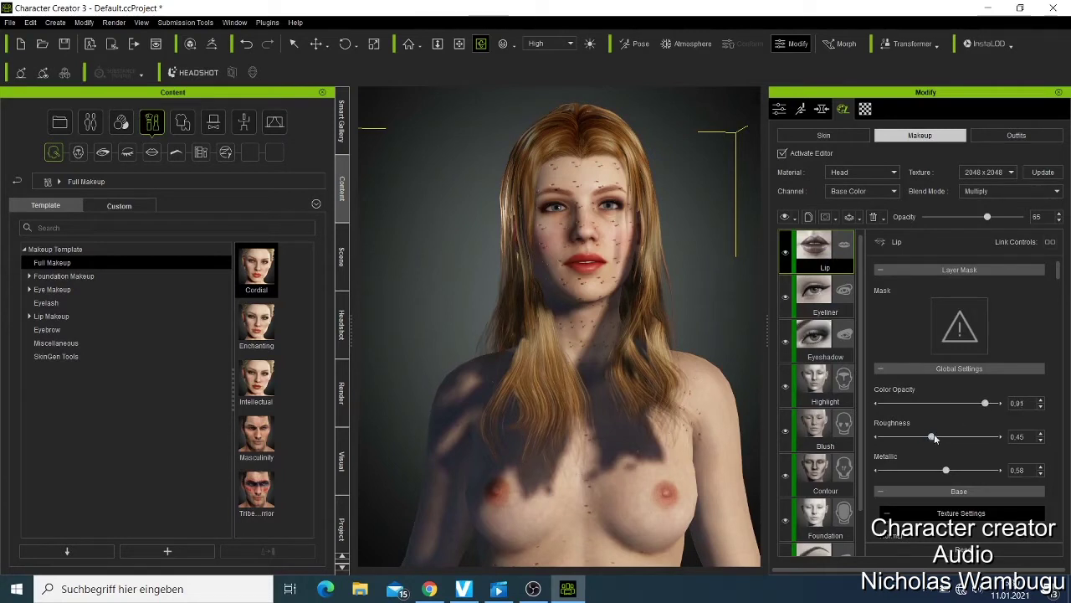
pyautogui.click(964, 436)
pyautogui.scroll(2, 716, 334)
pyautogui.scroll(3, 716, 335)
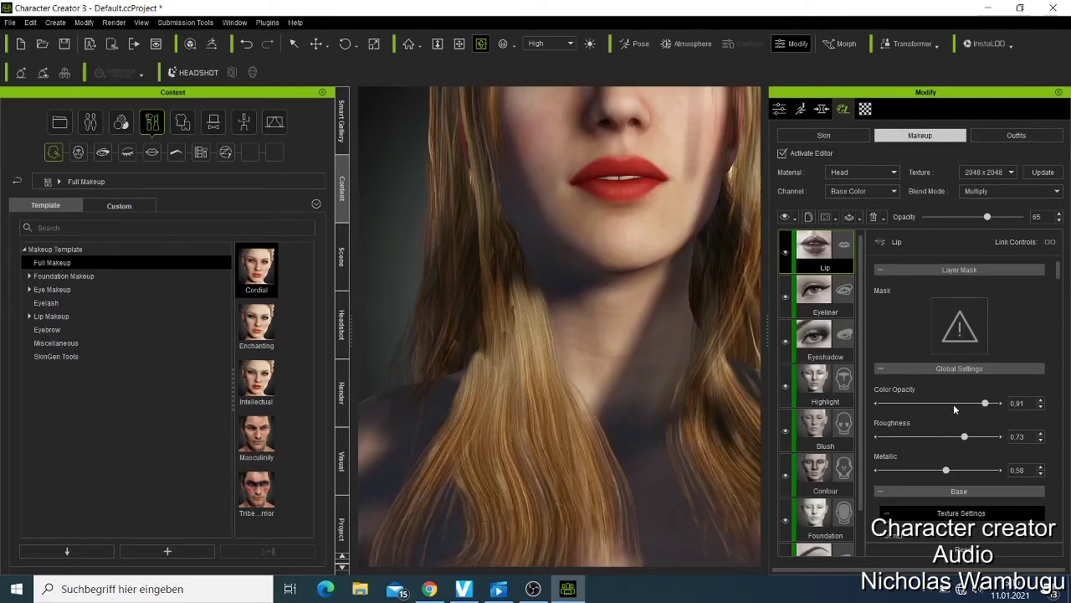
pyautogui.click(925, 403)
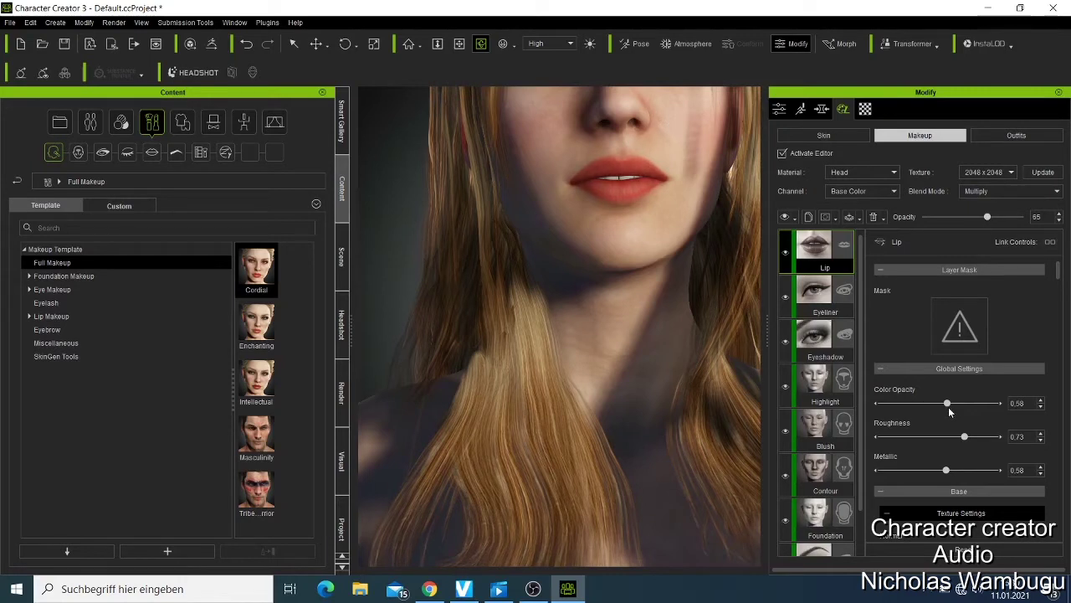
pyautogui.click(949, 405)
pyautogui.moveTo(949, 470); pyautogui.dragTo(978, 478)
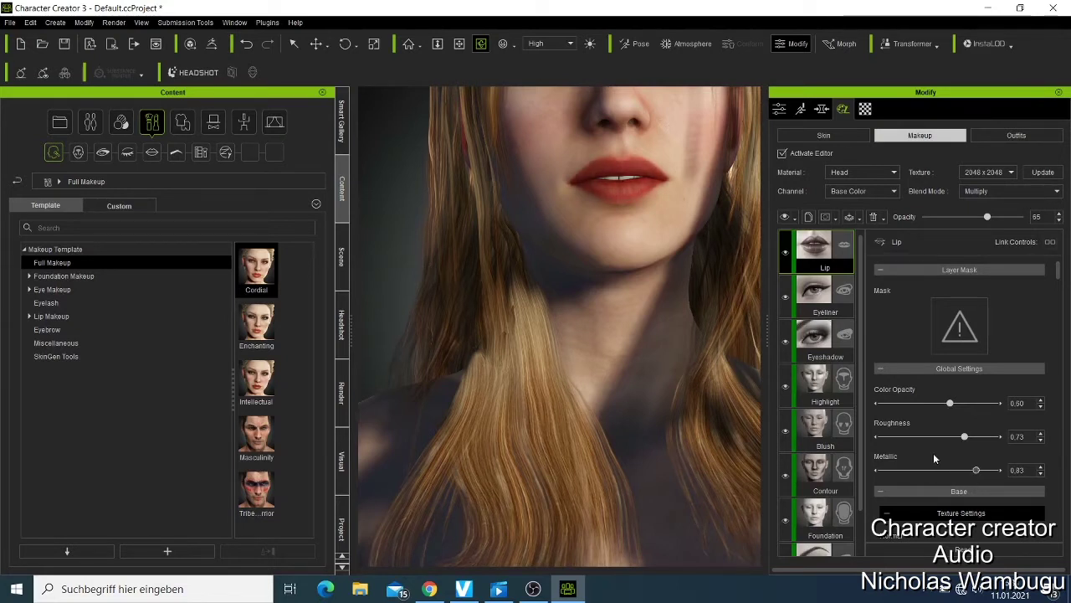
pyautogui.click(818, 337)
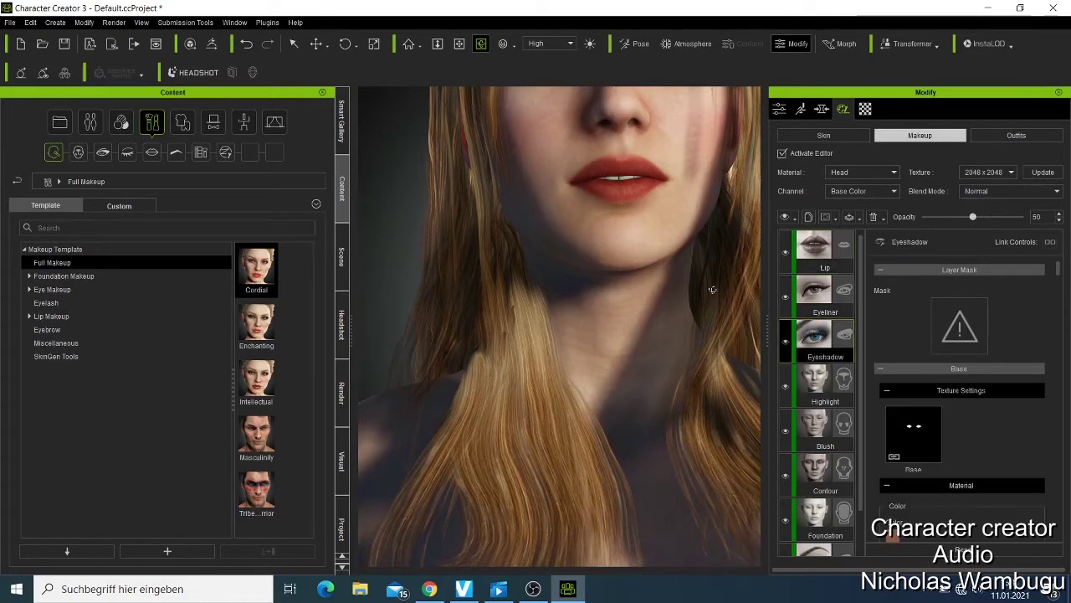
# Lower the eyeshadow brightness to -0.25 and its opacity to 0.68, then select the Contour layer.
pyautogui.scroll(-3, 904, 418)
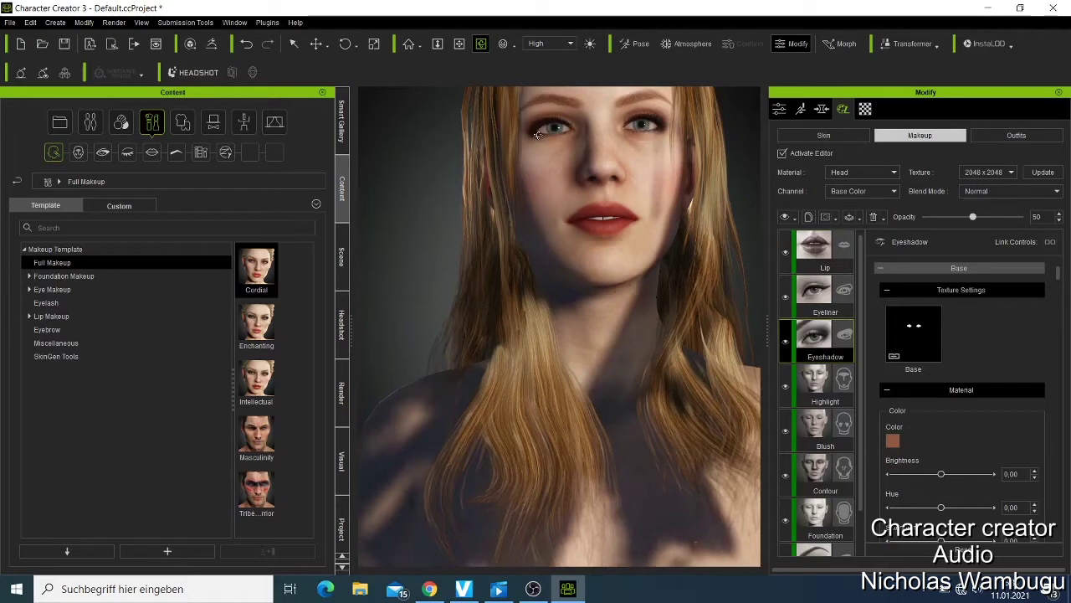
pyautogui.scroll(-1, 942, 474)
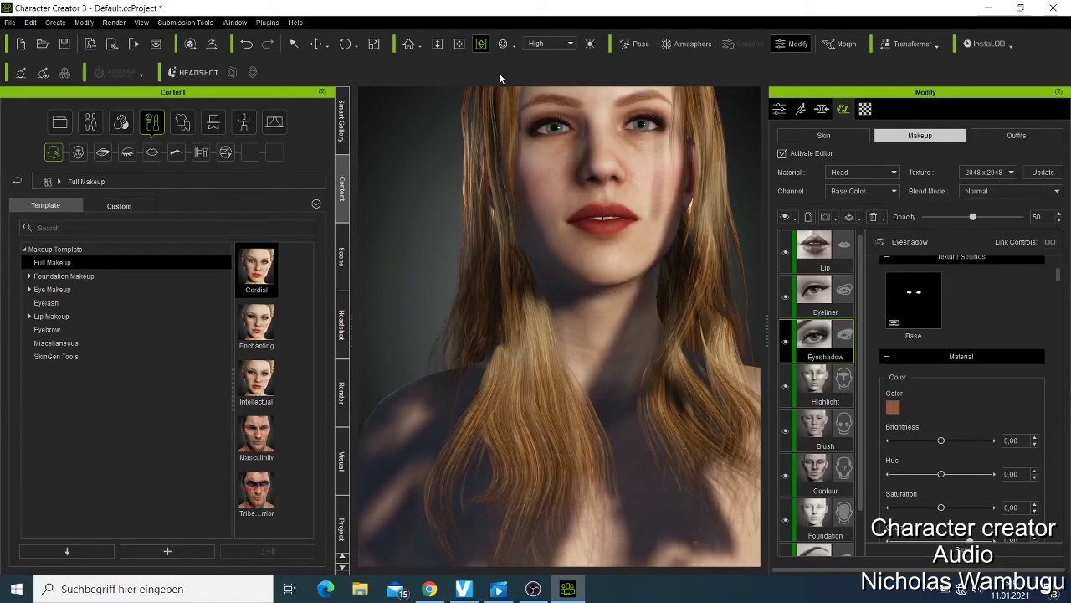
pyautogui.scroll(-2, 572, 198)
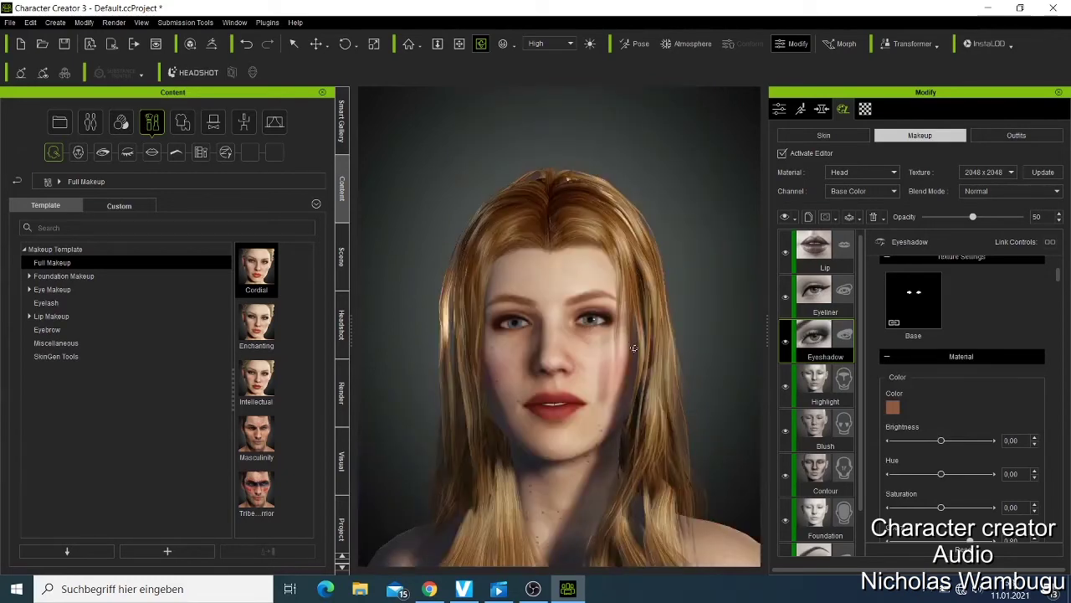
pyautogui.scroll(4, 633, 347)
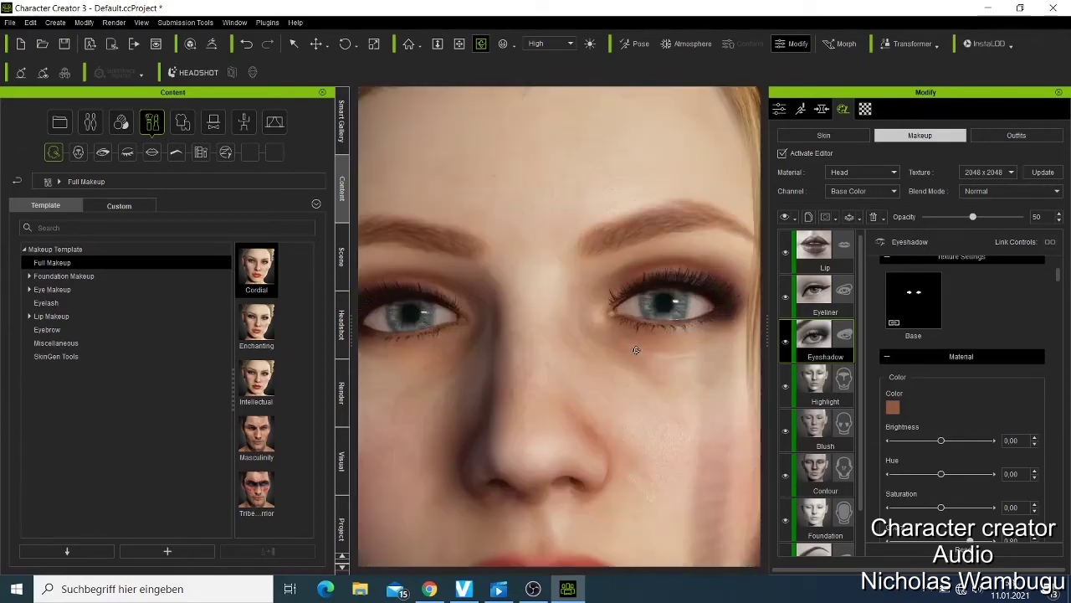
pyautogui.scroll(-4, 636, 349)
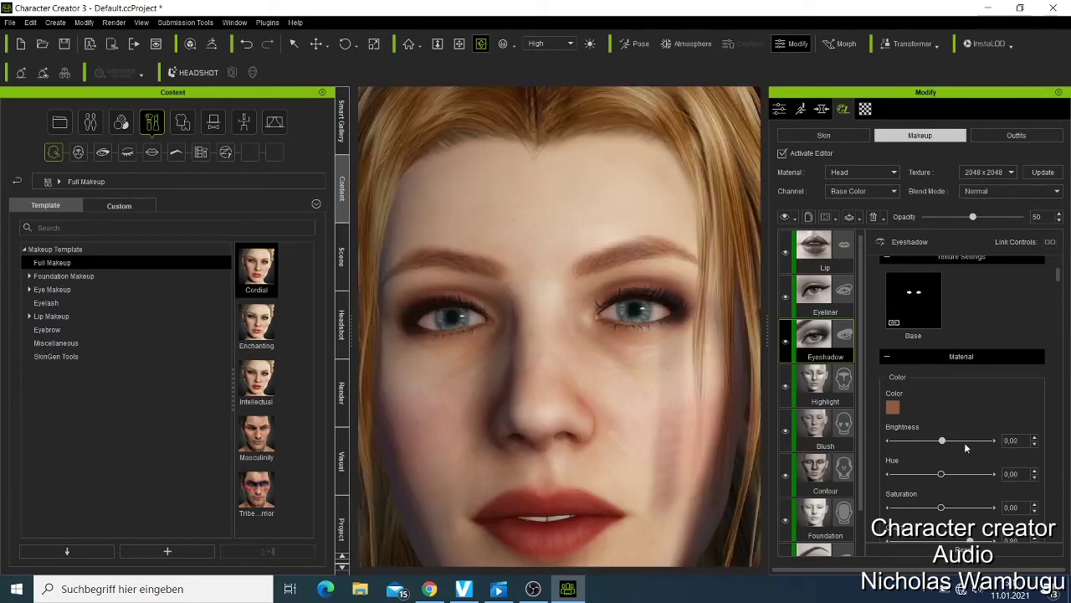
pyautogui.click(967, 441)
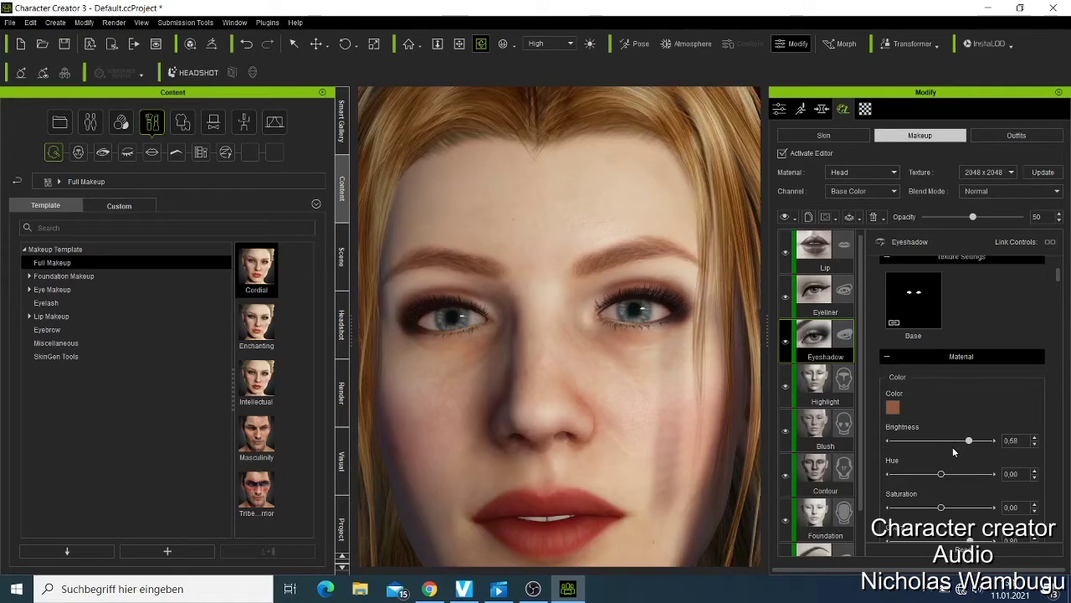
pyautogui.moveTo(954, 452); pyautogui.dragTo(926, 457)
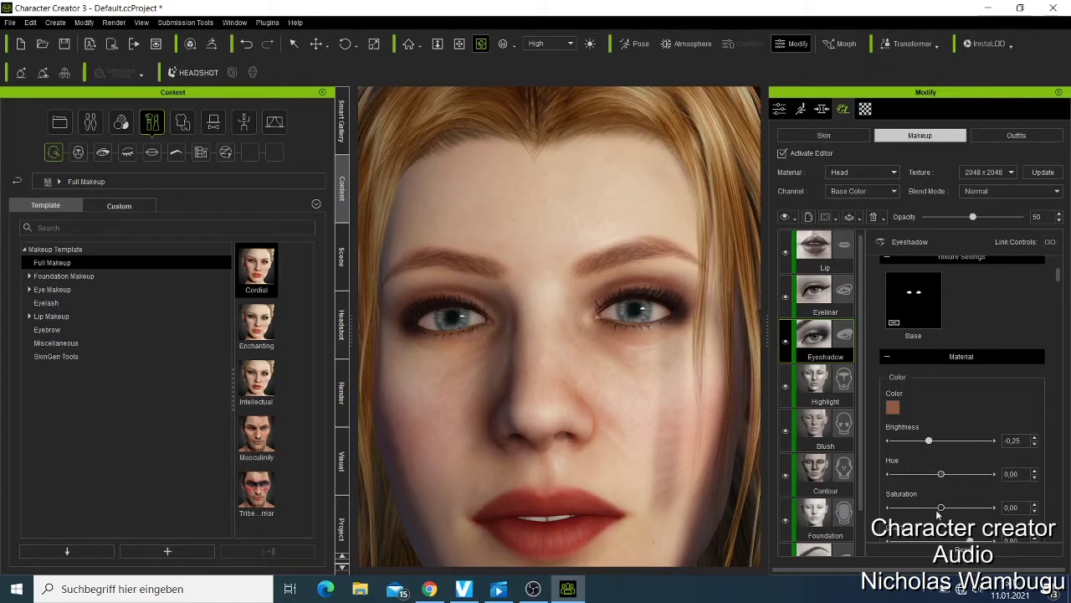
pyautogui.scroll(-1, 929, 511)
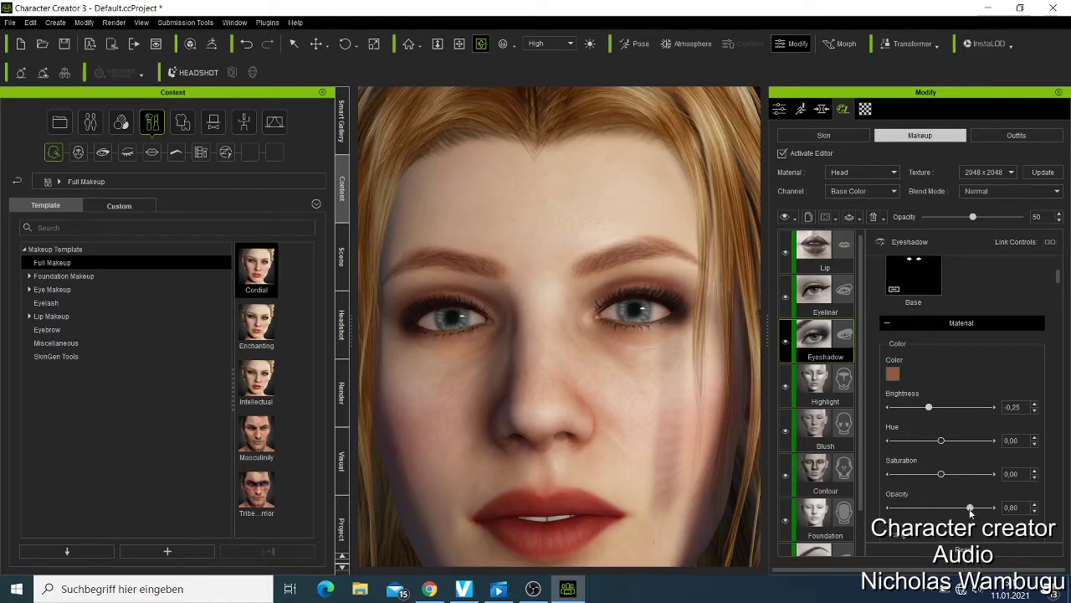
pyautogui.moveTo(994, 516); pyautogui.dragTo(958, 520)
pyautogui.scroll(-3, 915, 490)
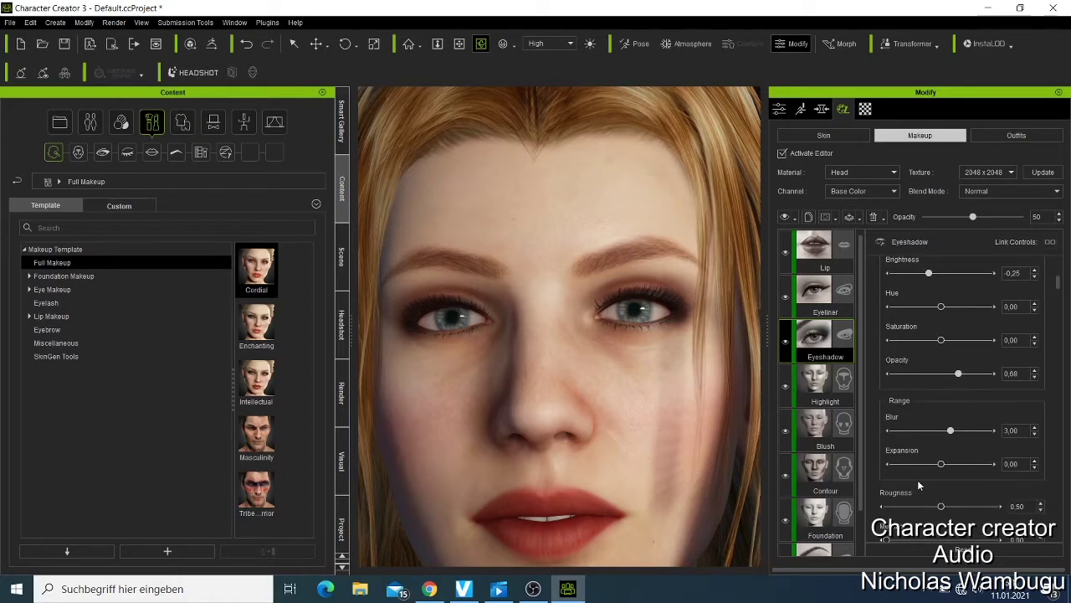
pyautogui.click(826, 464)
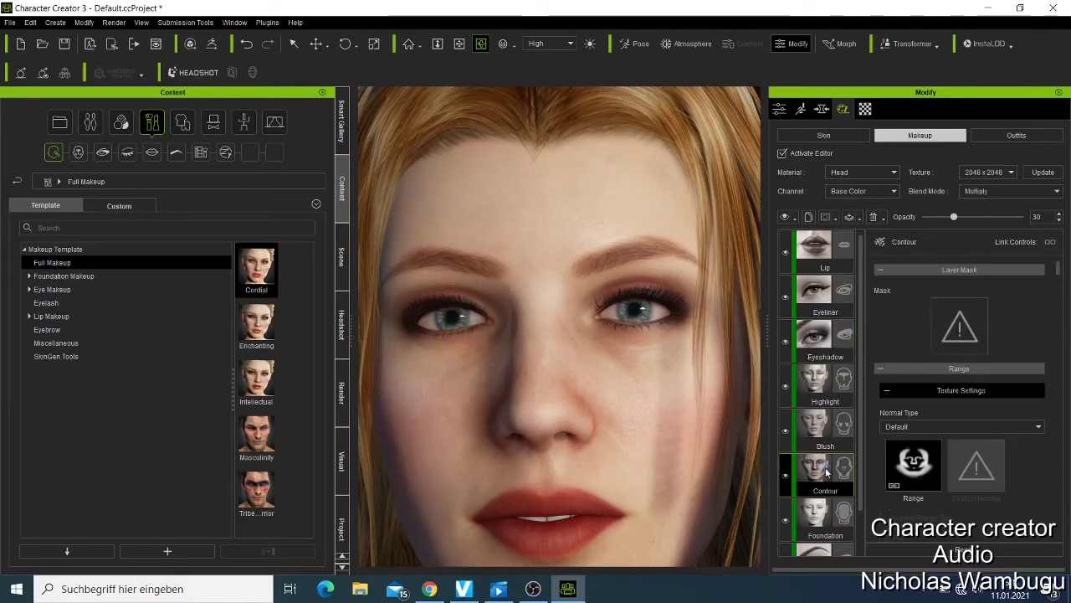
# Raise the Contour layer's Range Blur to 0.34 and lower its Expansion to -0.43.
pyautogui.scroll(-2, 996, 440)
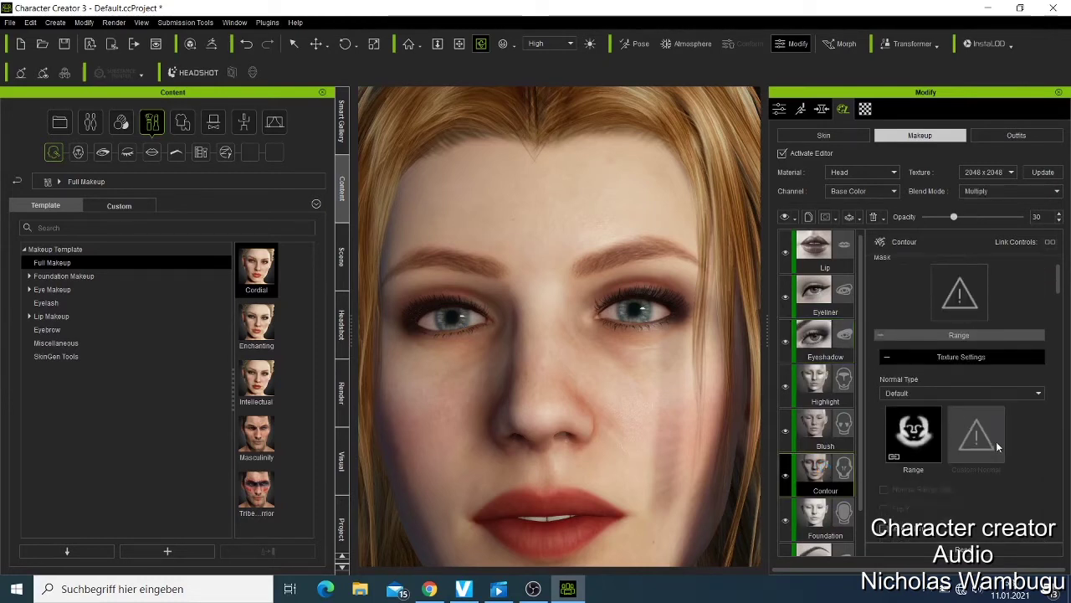
pyautogui.scroll(-5, 996, 446)
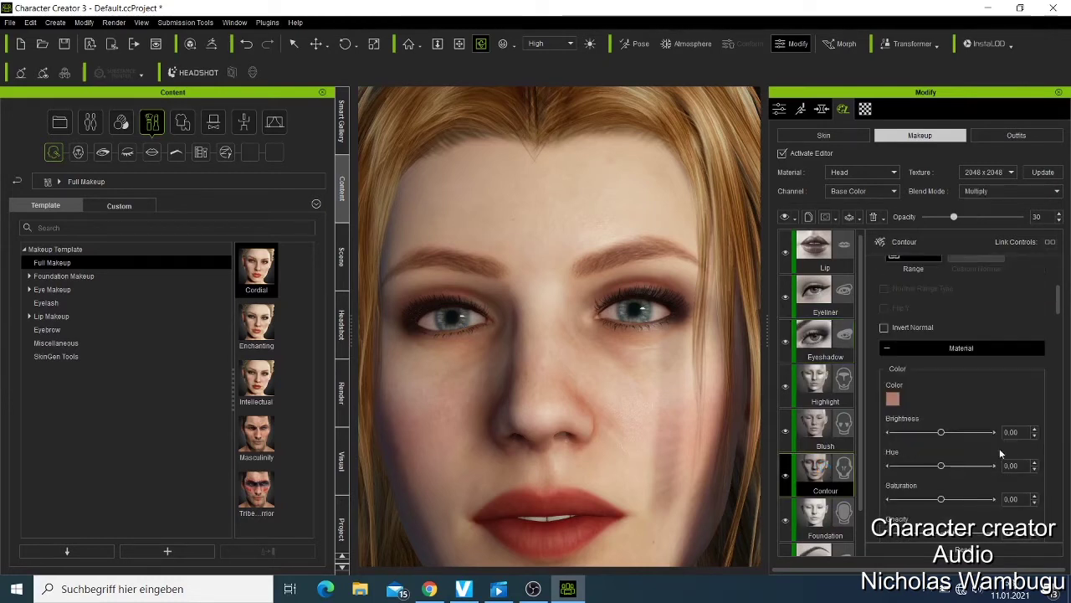
pyautogui.scroll(-5, 1002, 454)
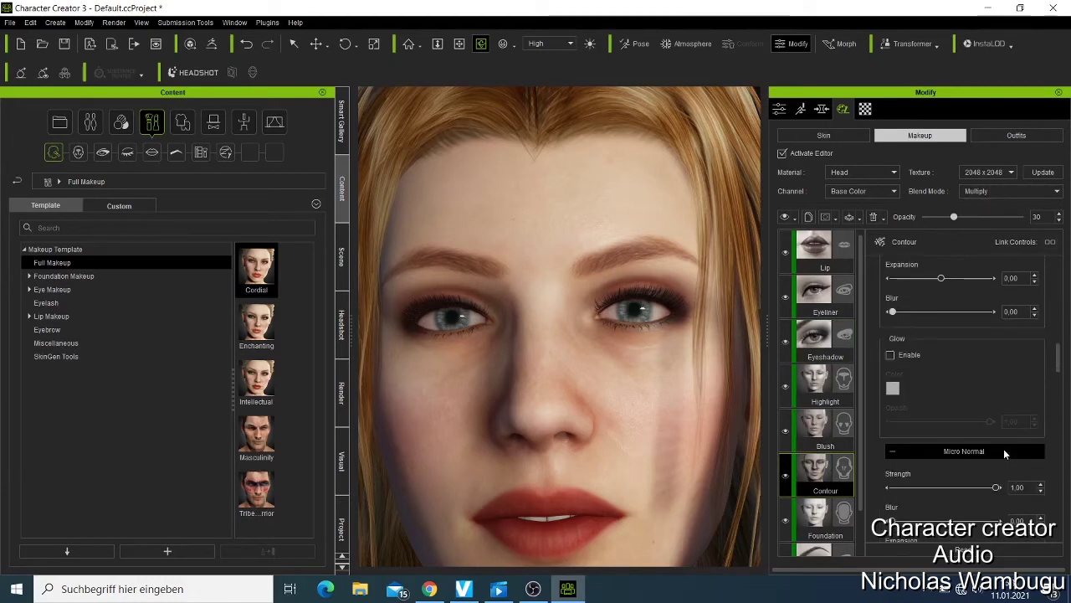
pyautogui.scroll(-5, 937, 449)
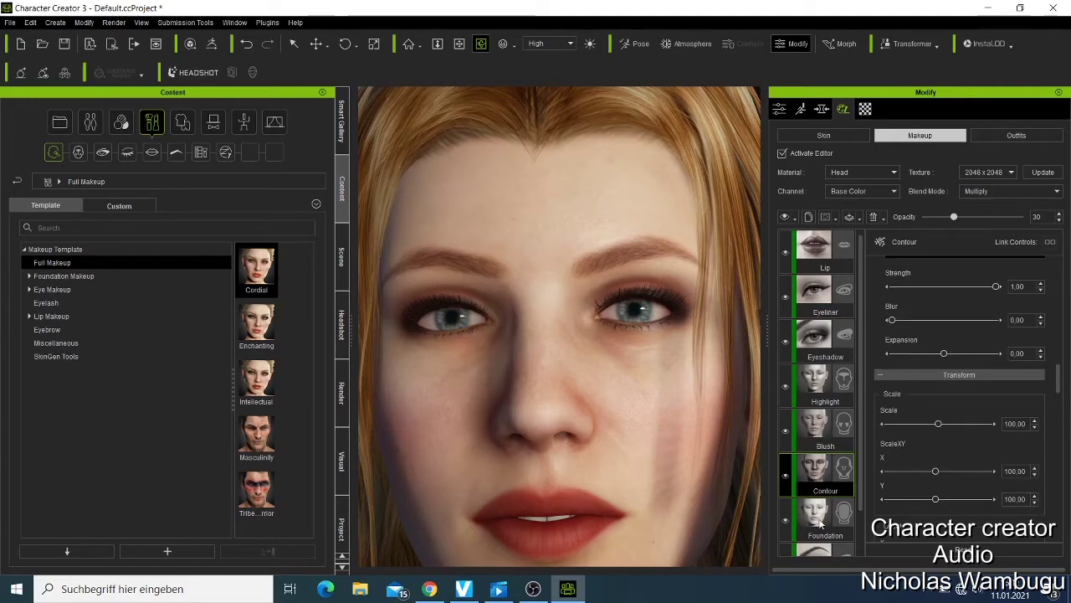
pyautogui.scroll(-1, 820, 523)
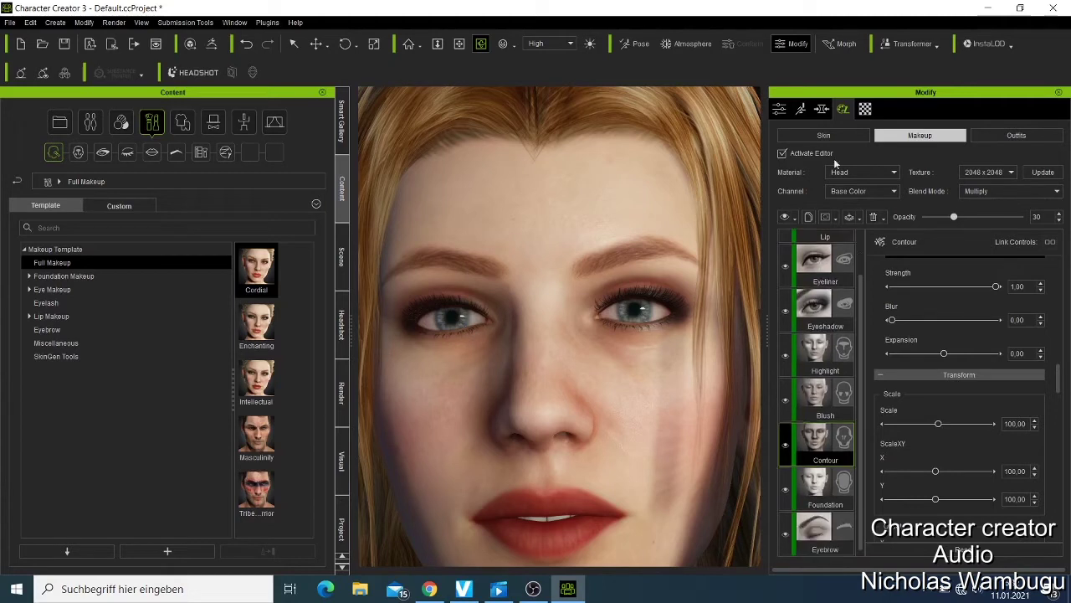
pyautogui.click(806, 360)
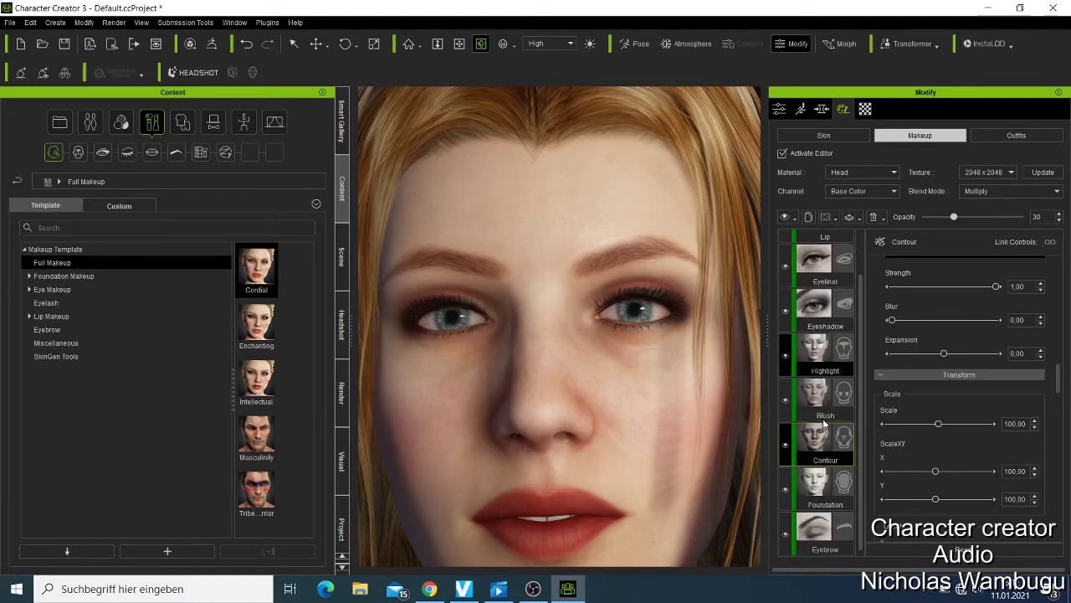
pyautogui.scroll(1, 824, 425)
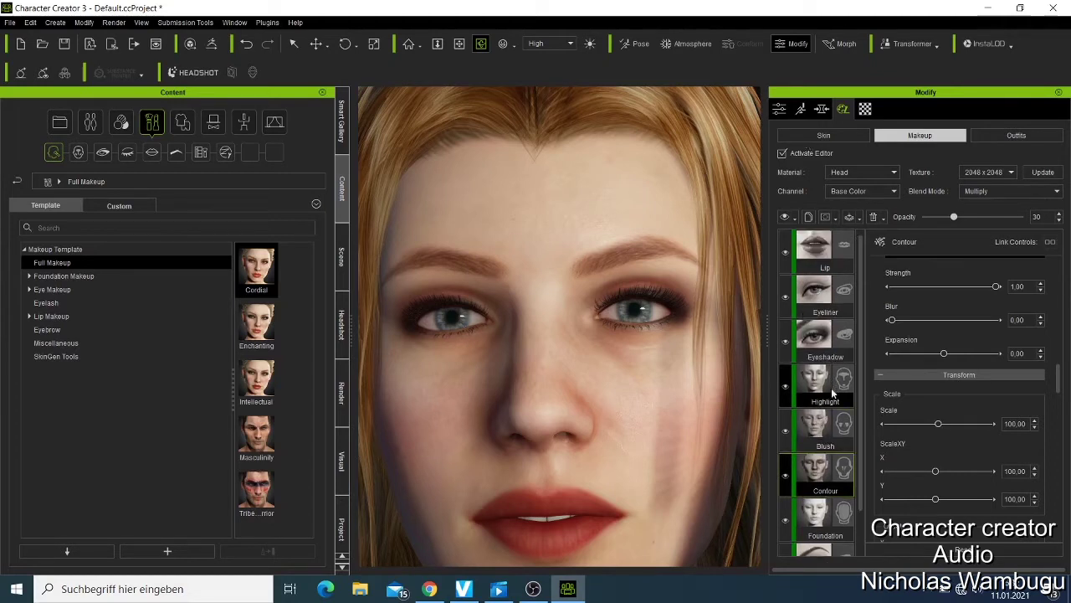
pyautogui.scroll(-1, 833, 400)
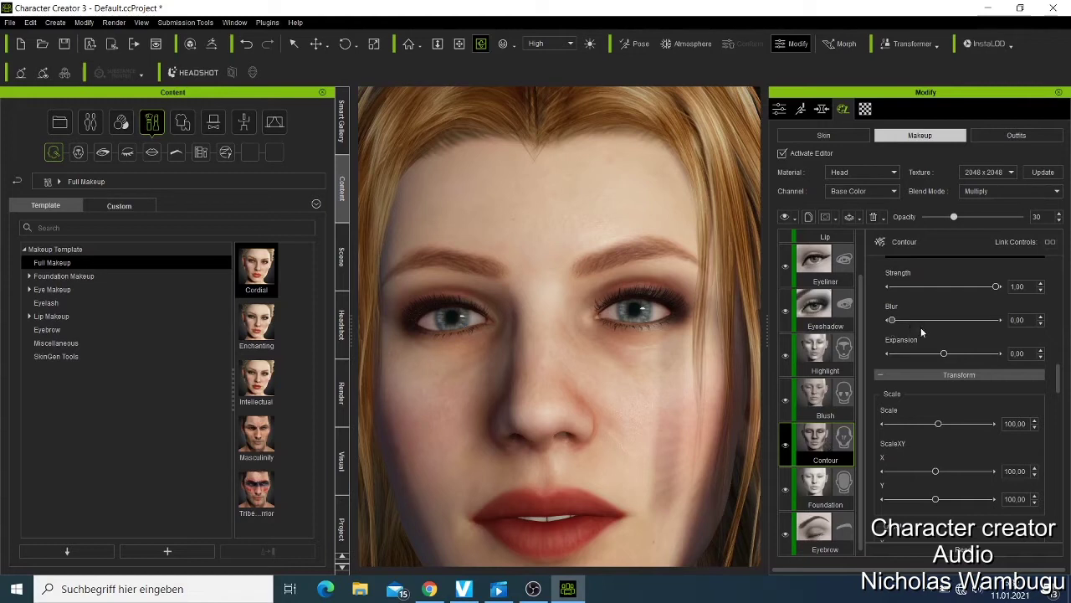
pyautogui.moveTo(896, 320); pyautogui.dragTo(879, 336)
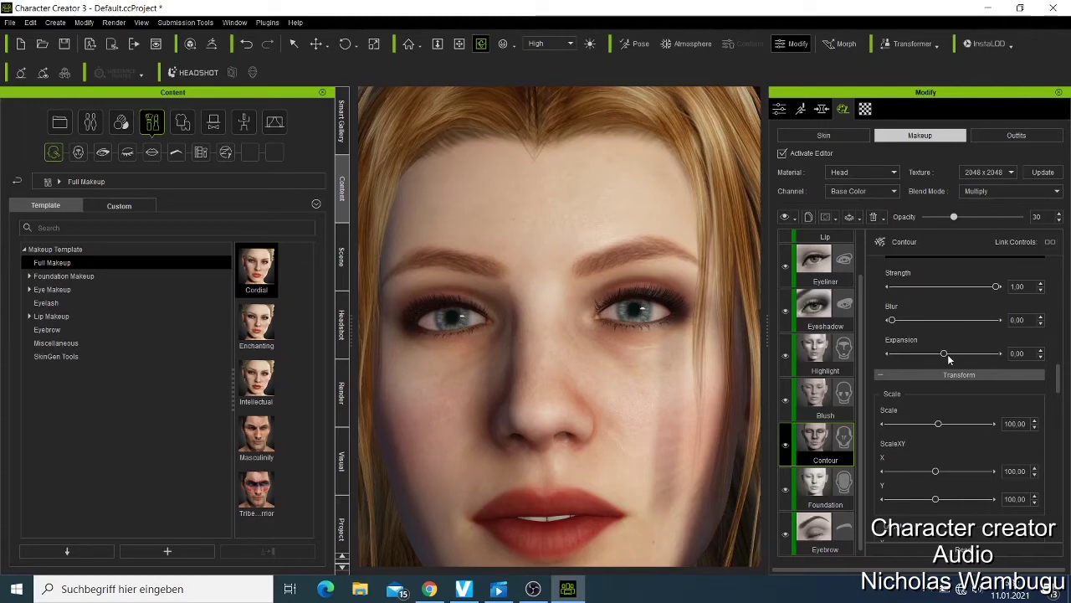
pyautogui.moveTo(944, 355); pyautogui.dragTo(910, 355)
pyautogui.scroll(-4, 974, 461)
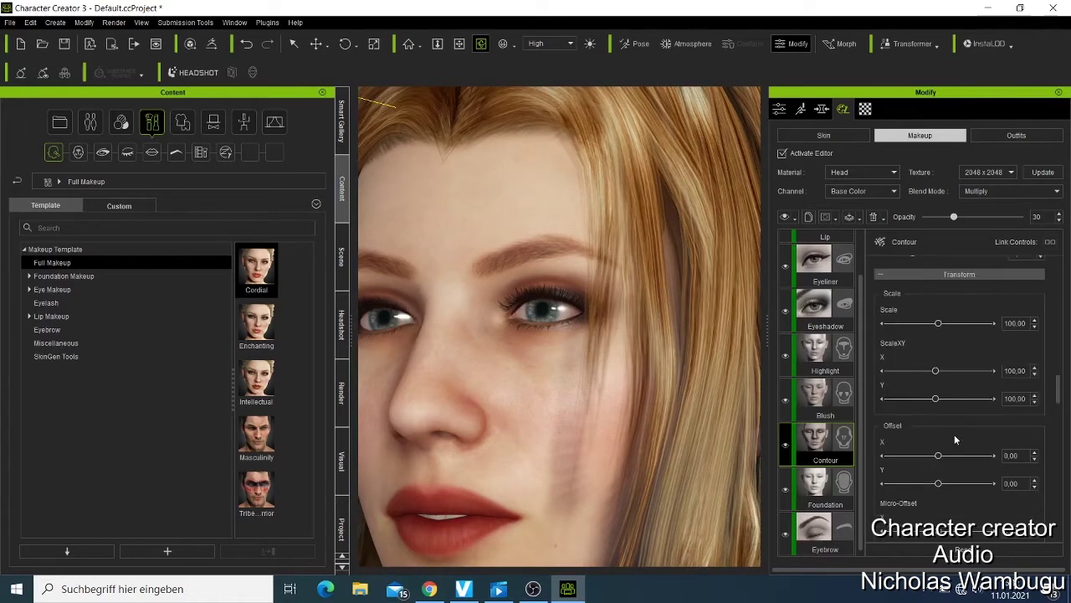
pyautogui.scroll(-5, 933, 481)
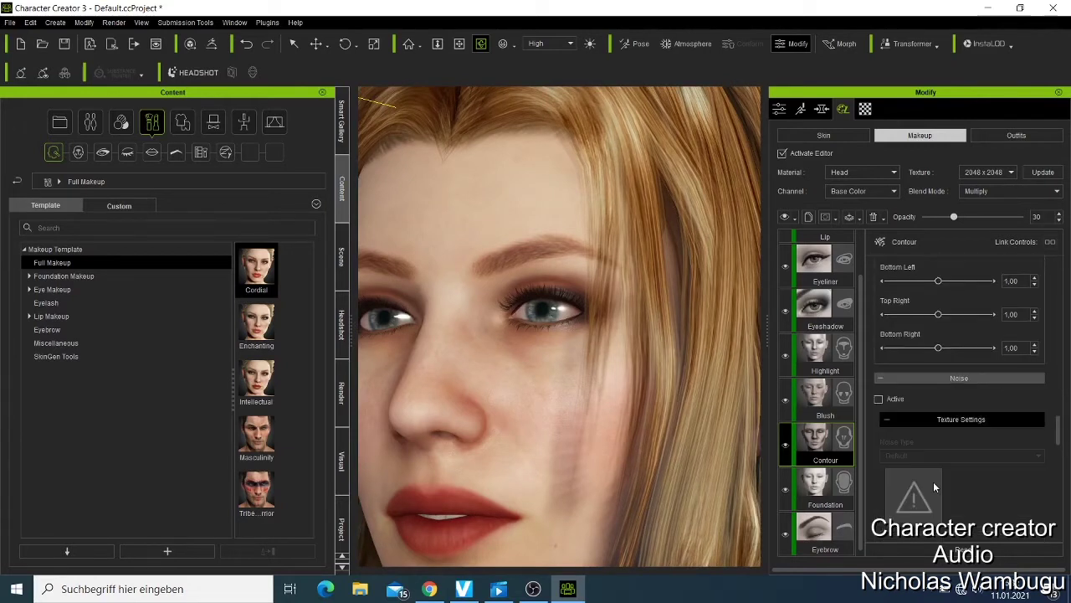
pyautogui.scroll(-3, 937, 489)
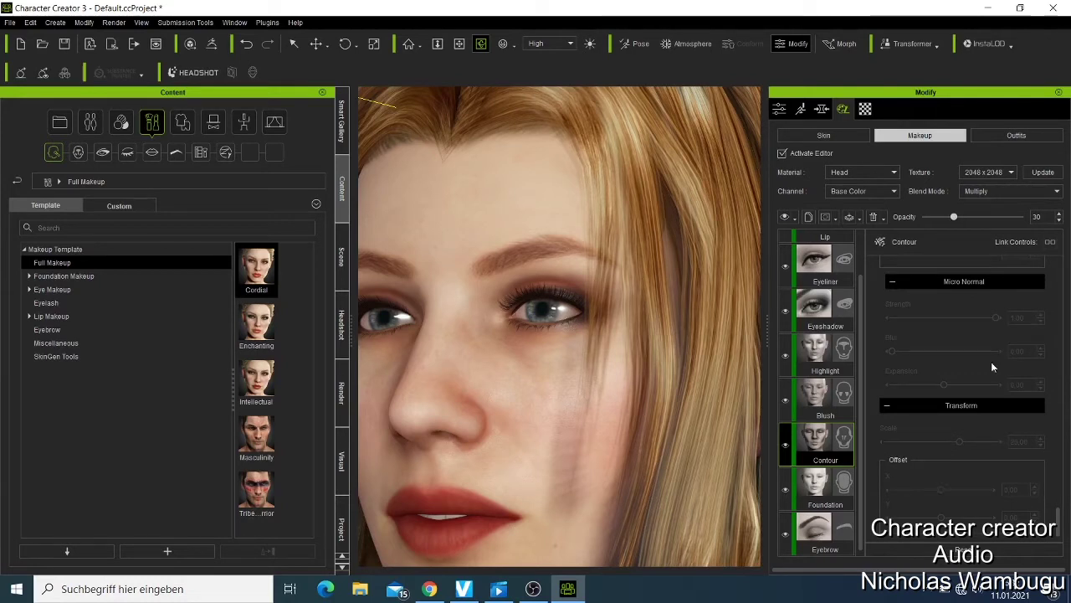
pyautogui.scroll(3, 978, 371)
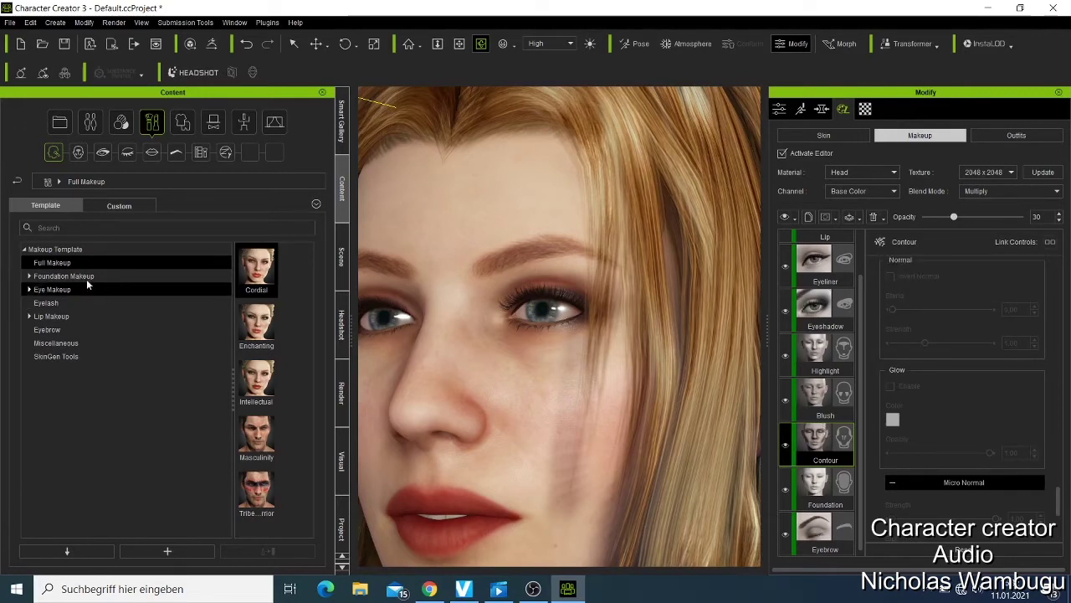
# Apply the Enchanting eye makeup template, replacing the existing eye makeup layer.
pyautogui.click(50, 330)
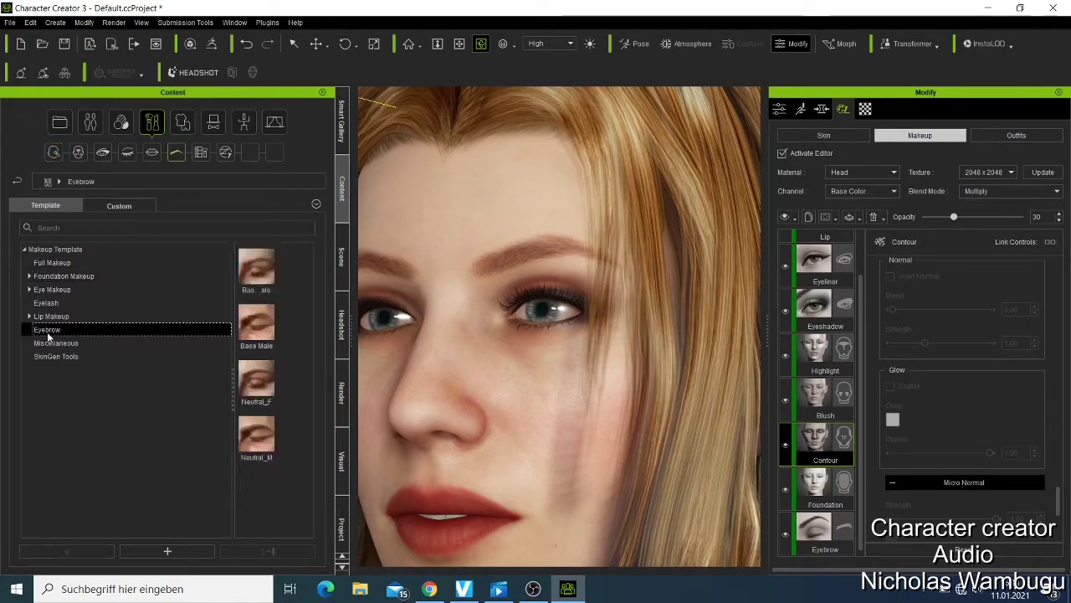
pyautogui.click(52, 290)
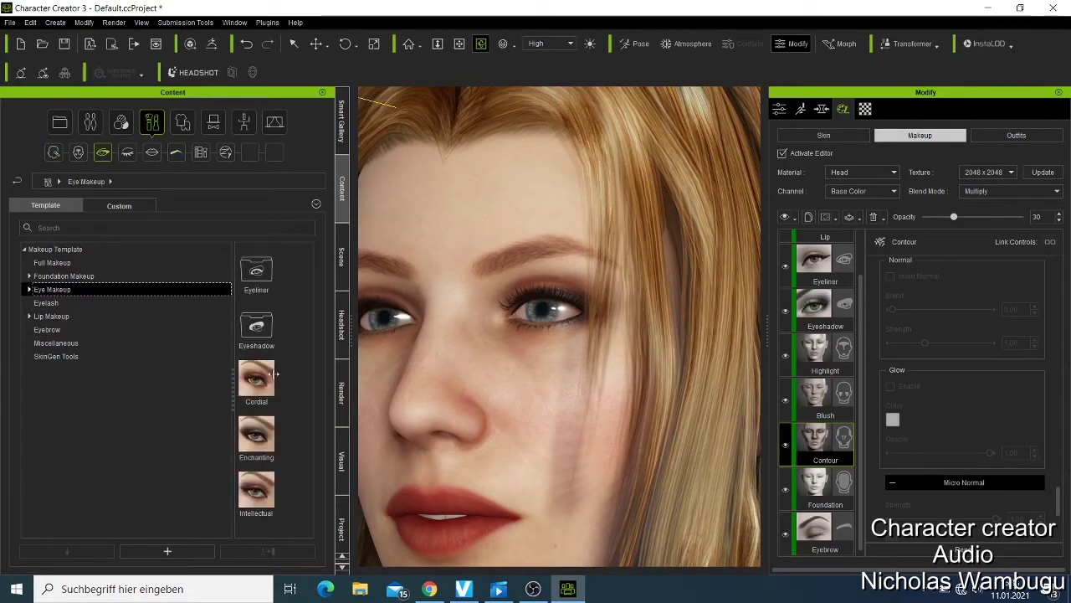
pyautogui.doubleClick(272, 441)
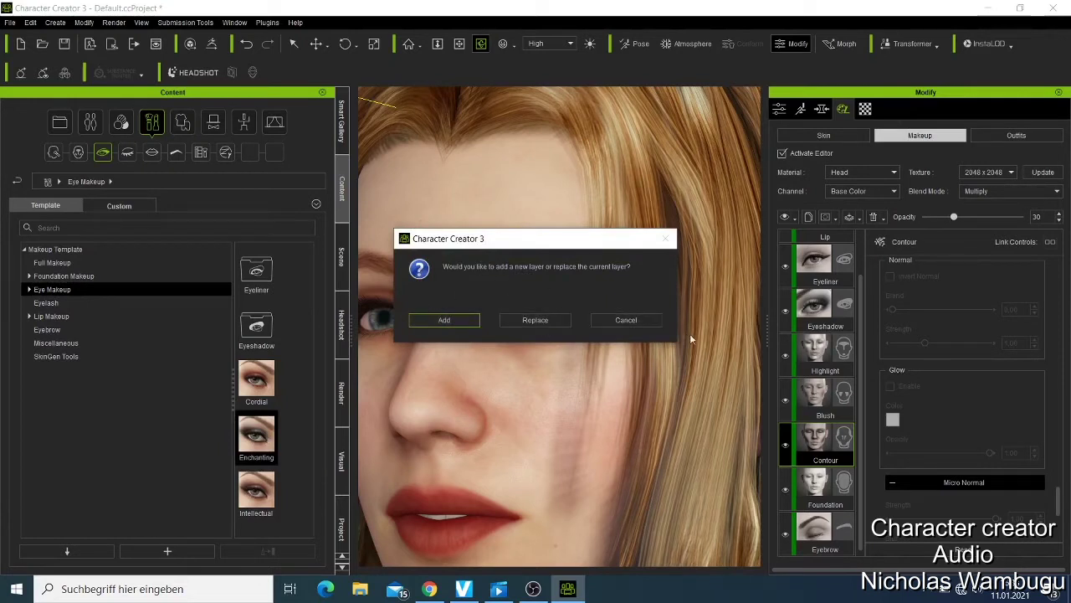
pyautogui.click(534, 320)
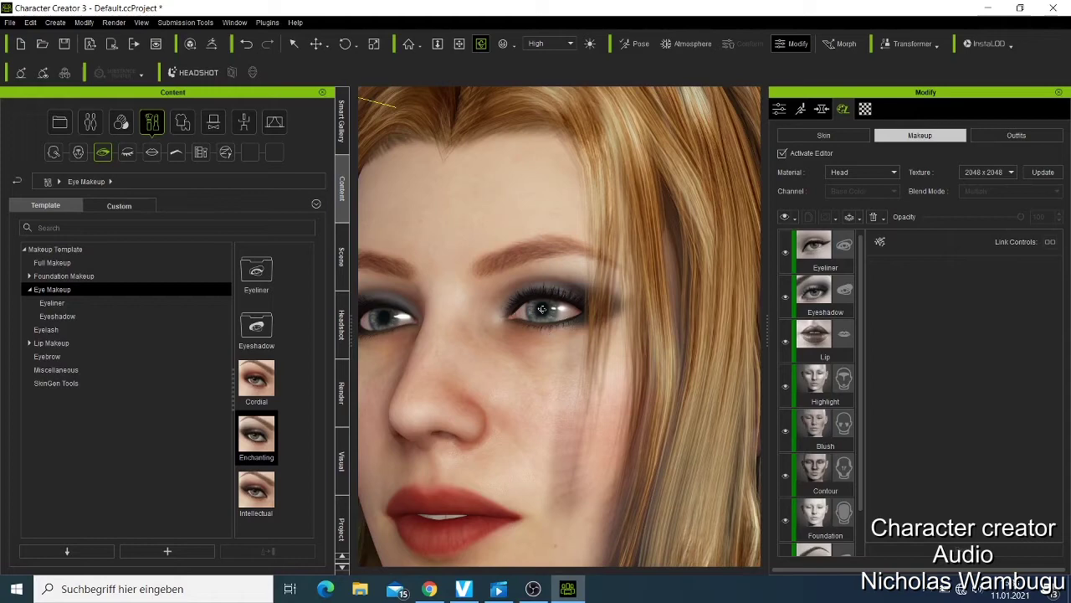
pyautogui.scroll(5, 475, 363)
pyautogui.scroll(-4, 480, 368)
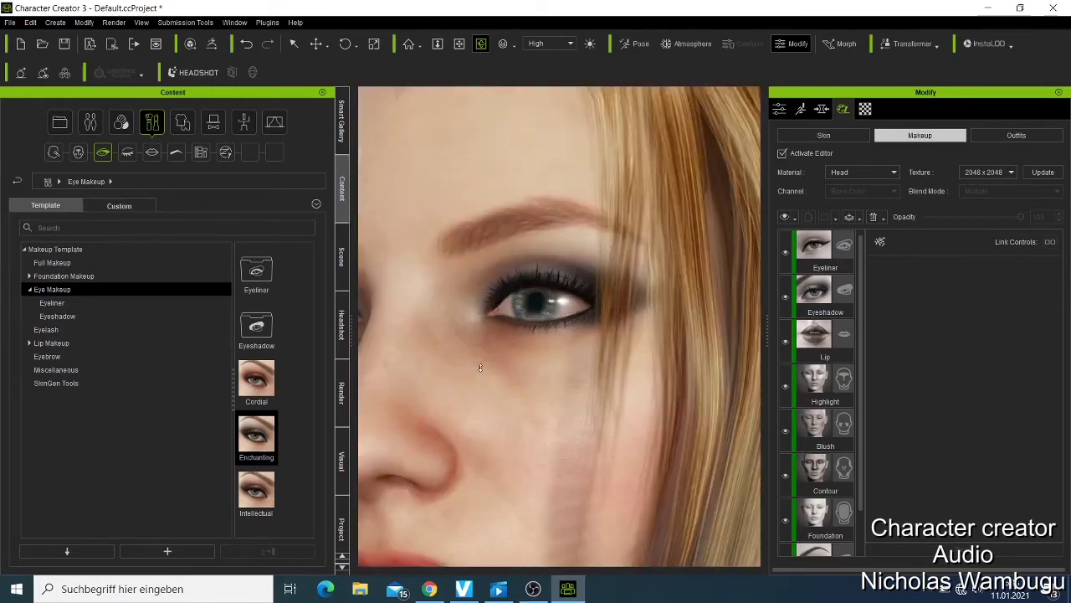
pyautogui.scroll(-3, 510, 317)
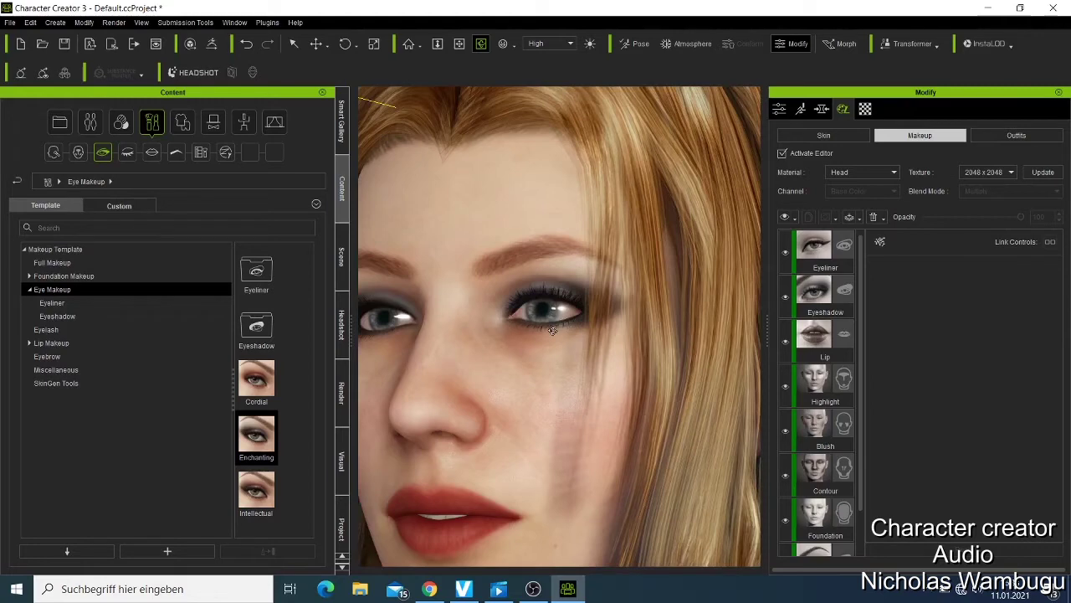
pyautogui.scroll(-2, 552, 331)
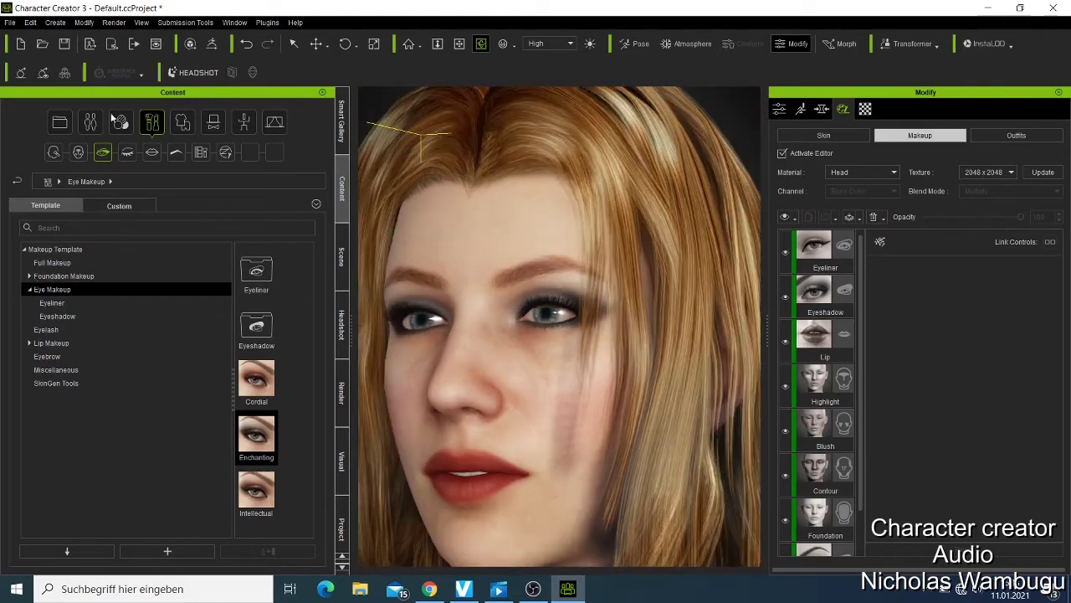
# Browse the Acquired 3_Tattoo, 5_Scales, 2_Scar and 4_Liquid skin templates, ending on Blemish 3_Acne.
pyautogui.click(122, 123)
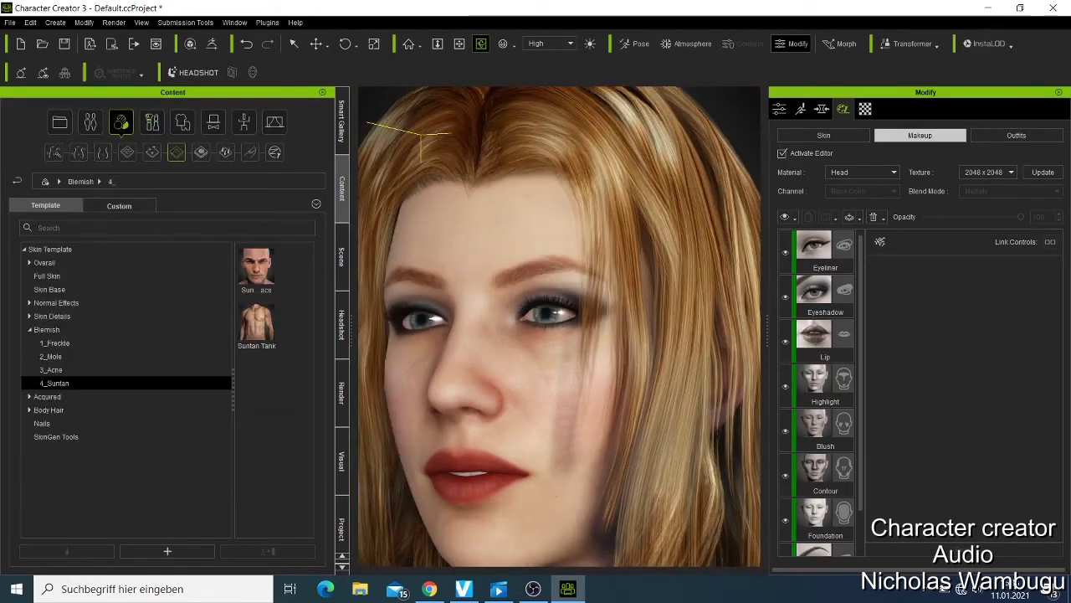
pyautogui.click(30, 396)
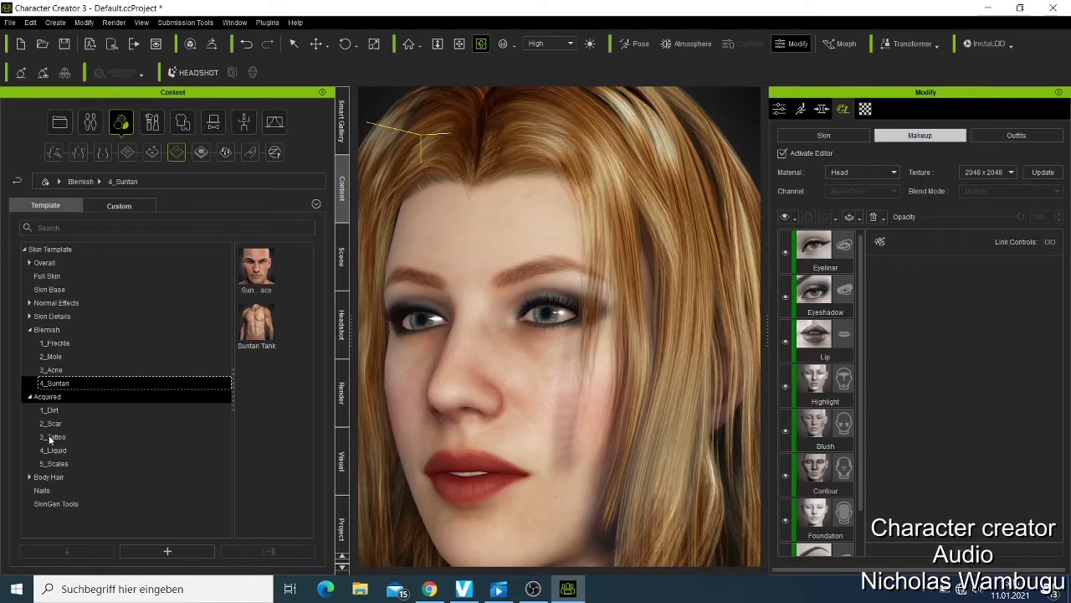
pyautogui.click(50, 437)
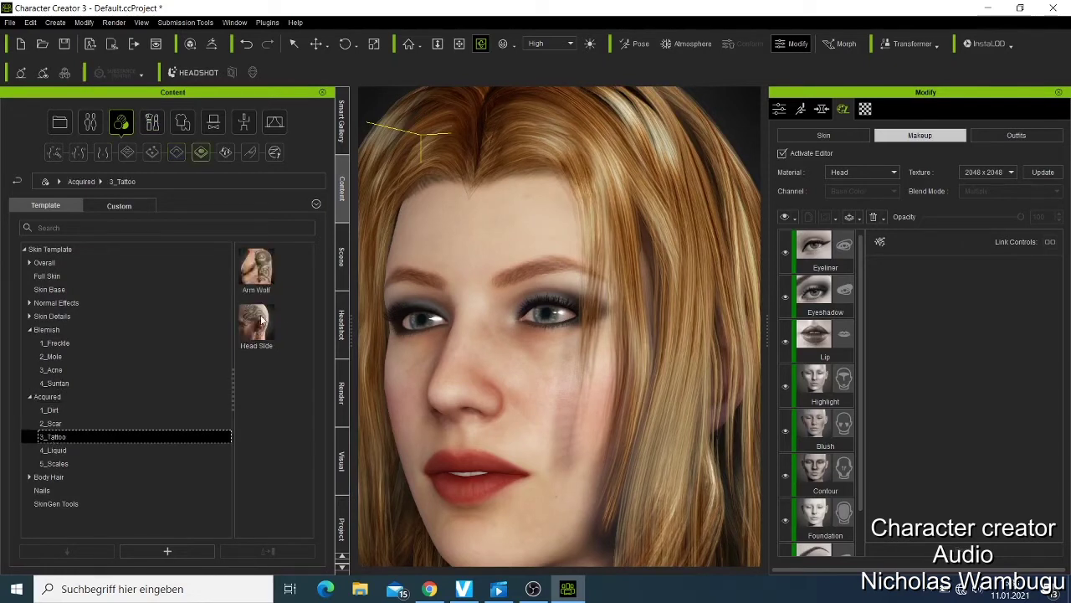
pyautogui.click(54, 464)
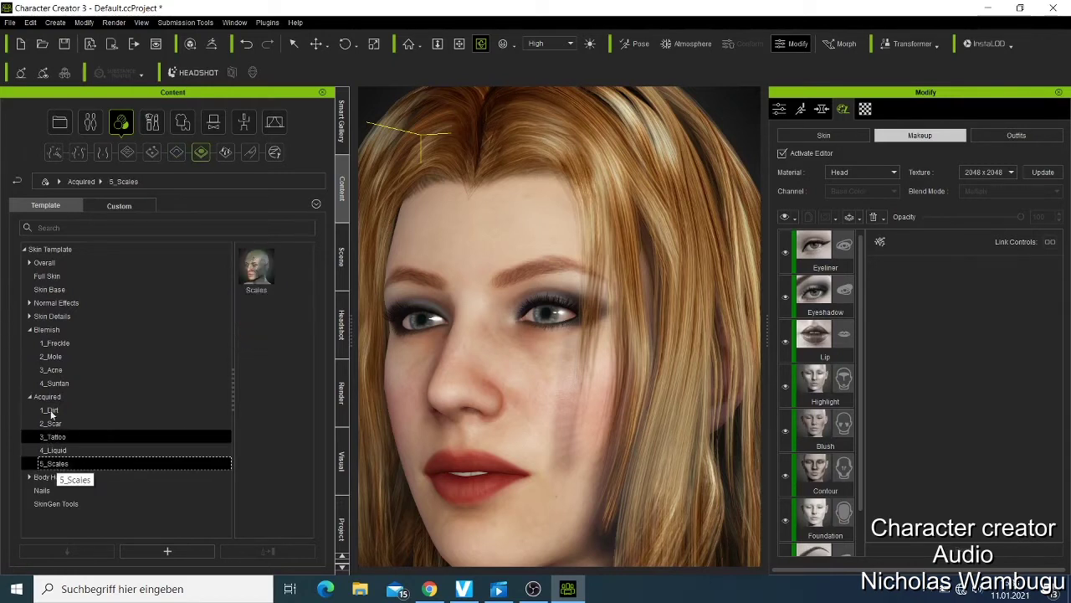
pyautogui.click(55, 425)
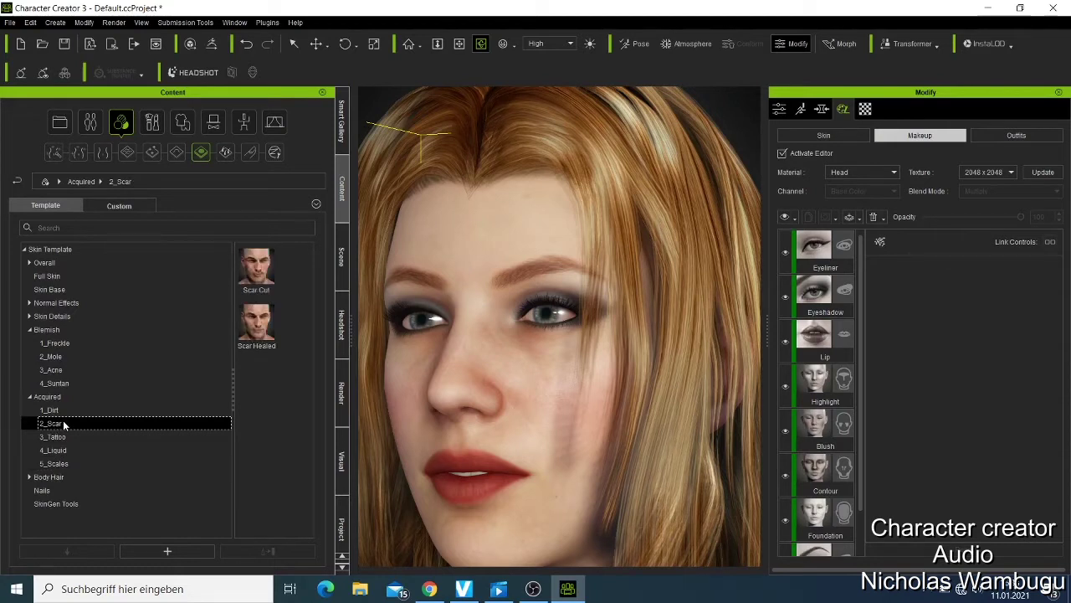
pyautogui.click(54, 437)
pyautogui.click(58, 449)
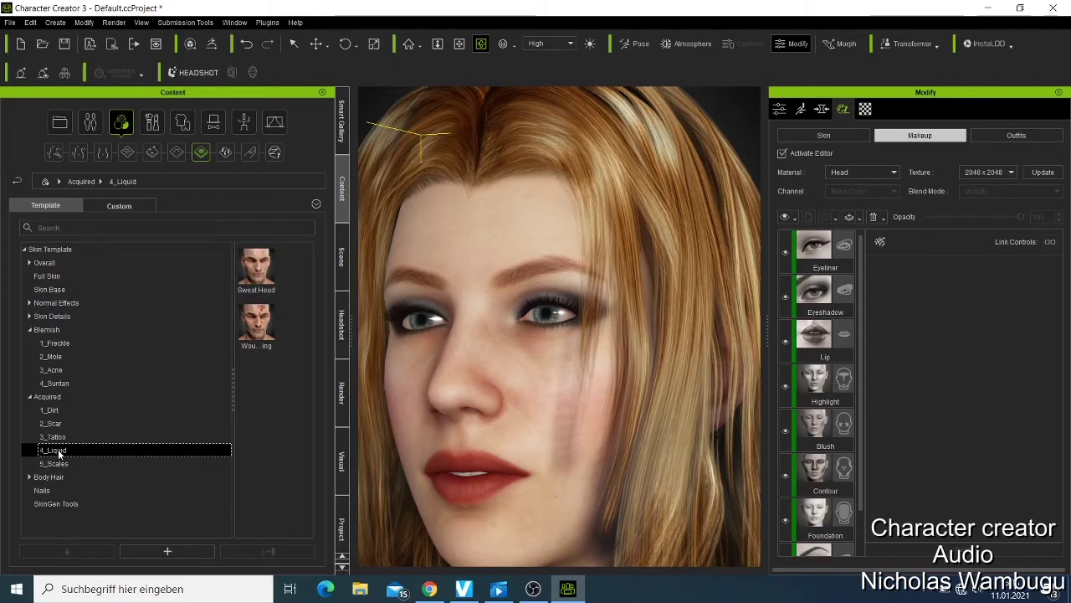
pyautogui.click(59, 371)
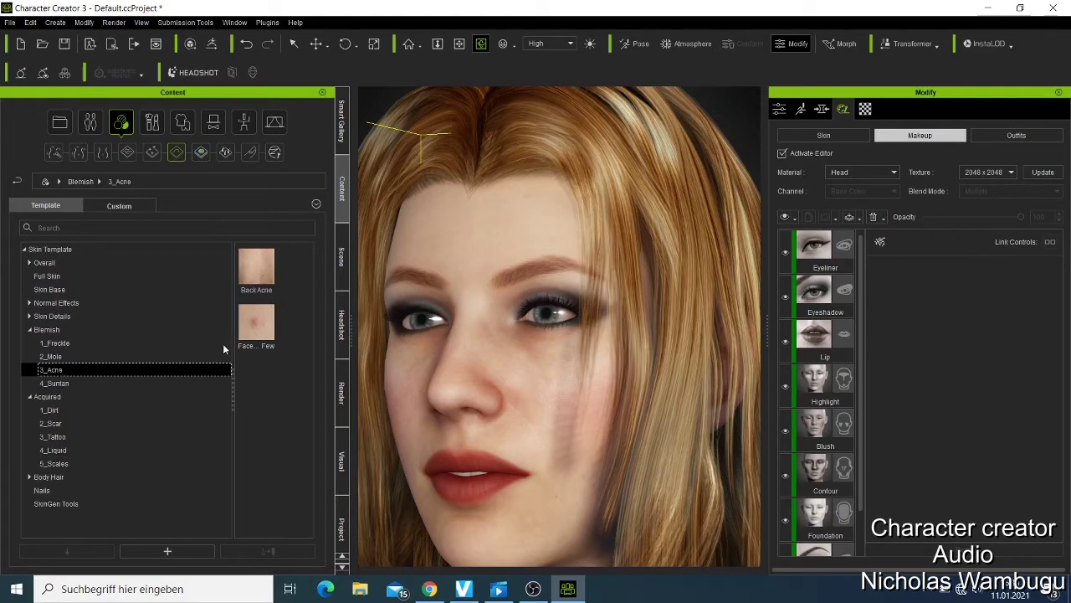
# Apply the Face Acne template to the face and raise the Oily layer's opacity to 93.
pyautogui.doubleClick(249, 335)
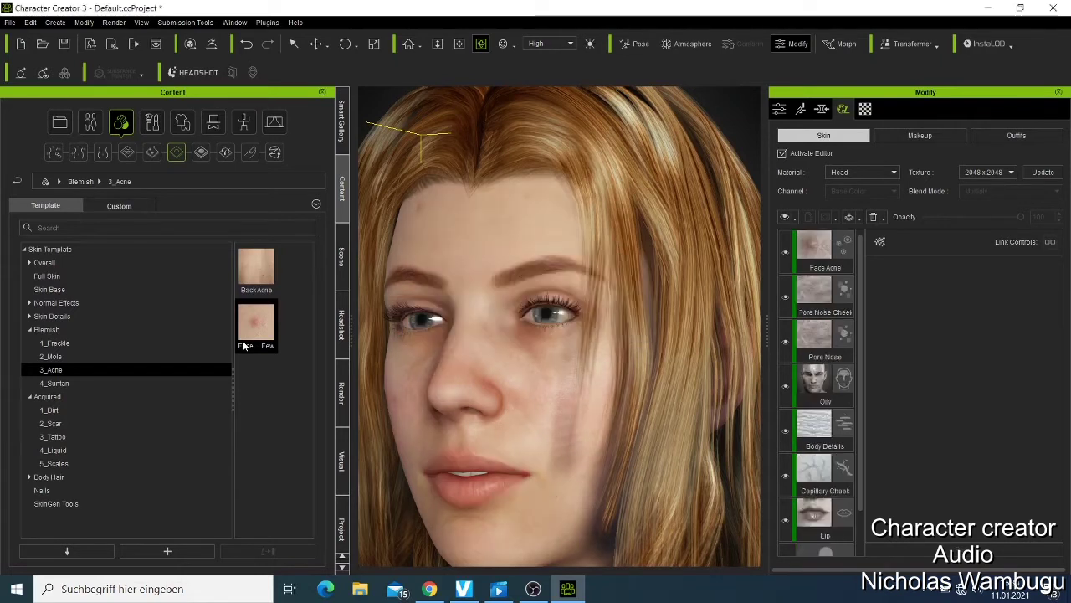
pyautogui.moveTo(244, 345); pyautogui.dragTo(812, 389)
pyautogui.click(812, 392)
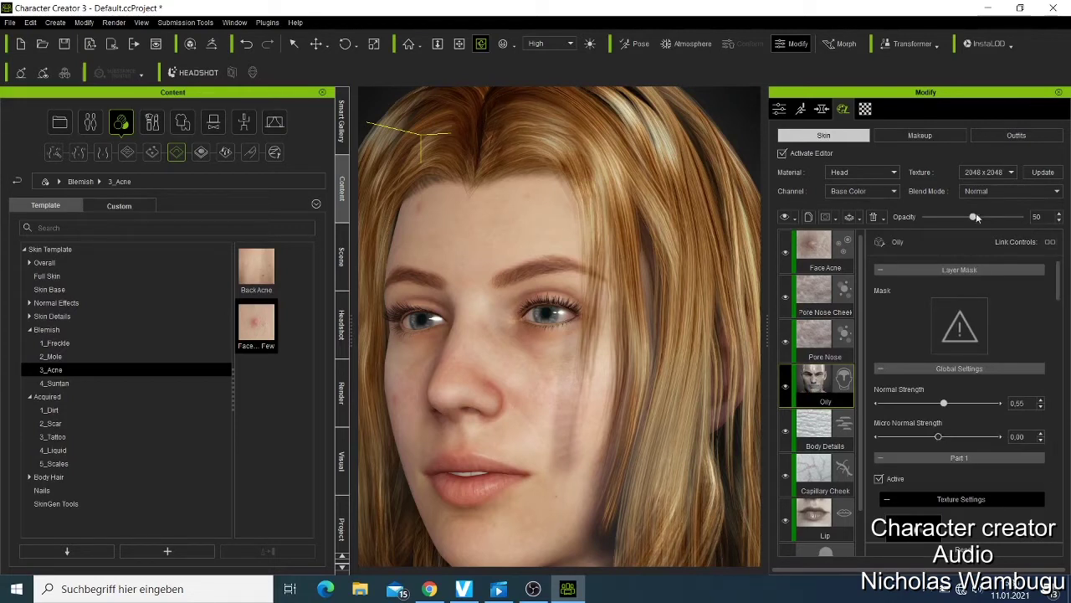
pyautogui.click(999, 222)
pyautogui.moveTo(1017, 219); pyautogui.dragTo(1014, 217)
# Set the Oily layer's micro normal strength to about 0.44, normal strength 1.13 and roughness 0.87.
pyautogui.scroll(-3, 559, 275)
pyautogui.scroll(-3, 946, 434)
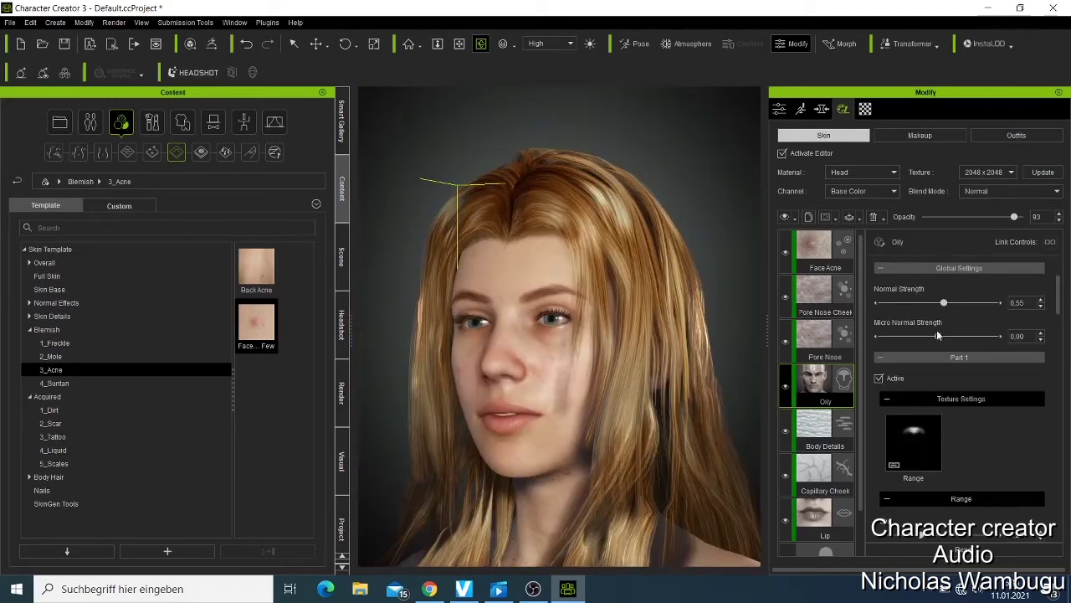
pyautogui.moveTo(937, 335); pyautogui.dragTo(964, 337)
pyautogui.scroll(-1, 993, 426)
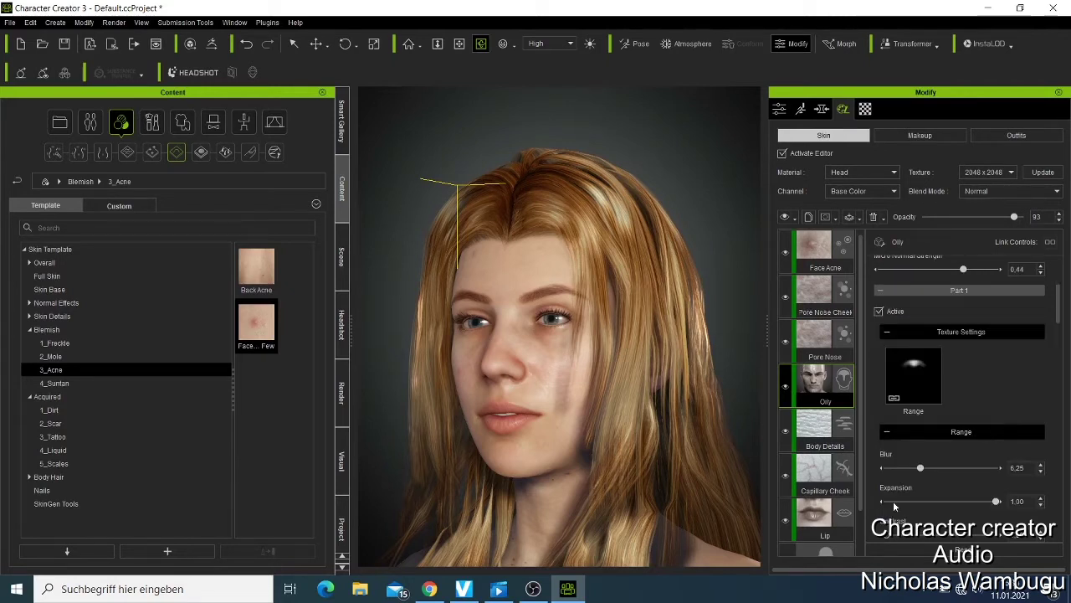
pyautogui.scroll(-2, 894, 505)
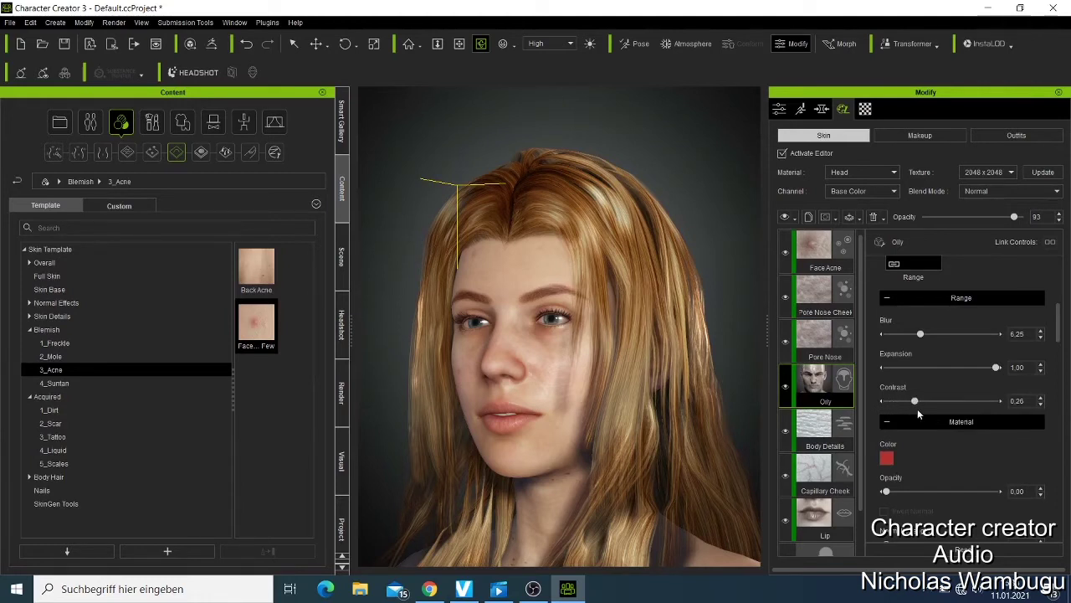
pyautogui.scroll(-2, 942, 467)
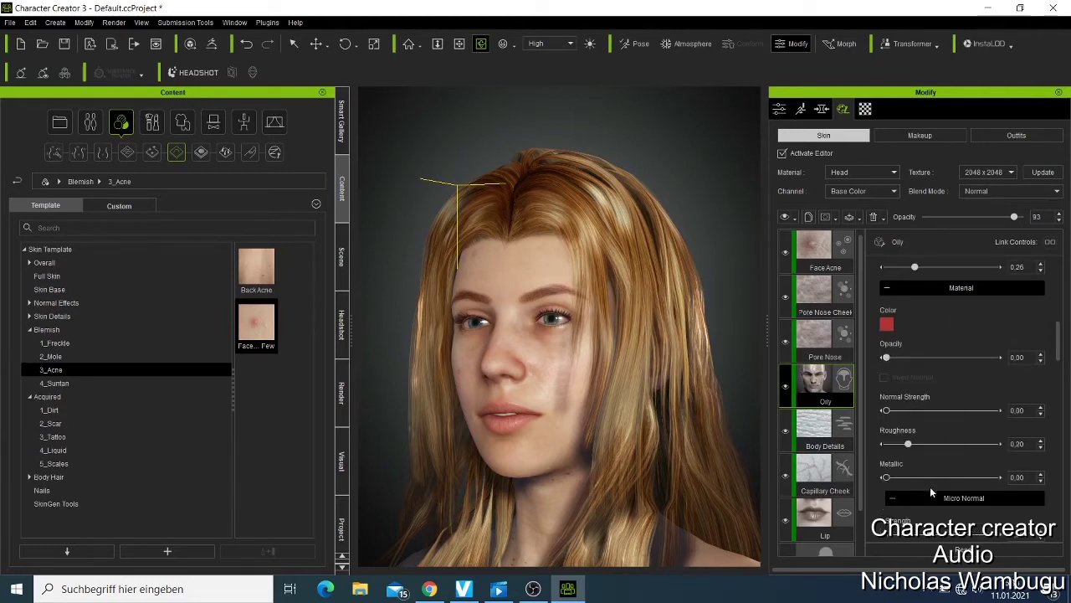
pyautogui.scroll(-1, 902, 484)
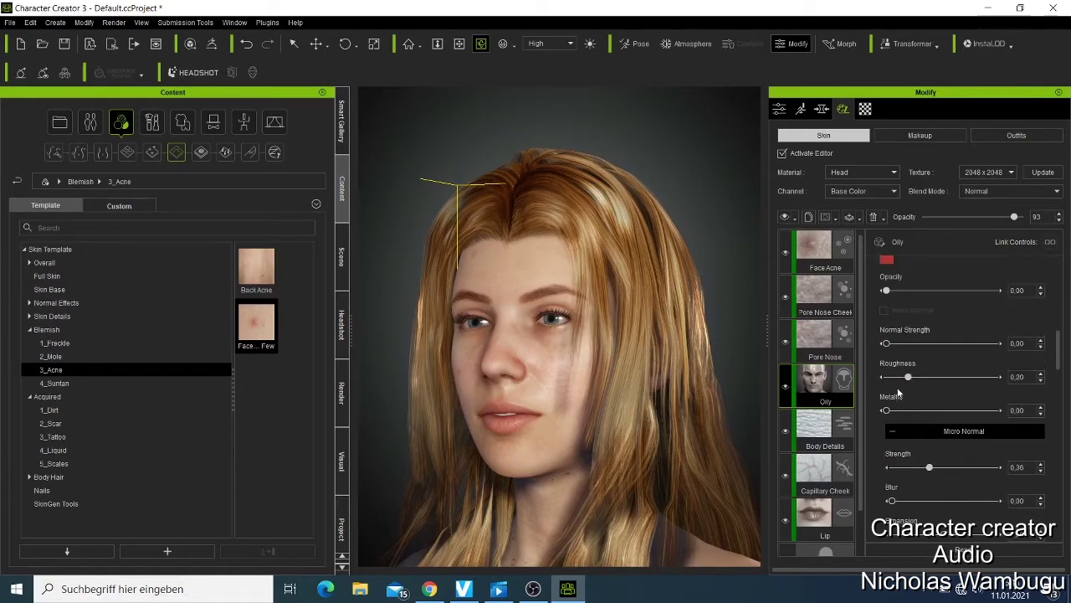
pyautogui.click(959, 378)
pyautogui.moveTo(886, 343); pyautogui.dragTo(931, 345)
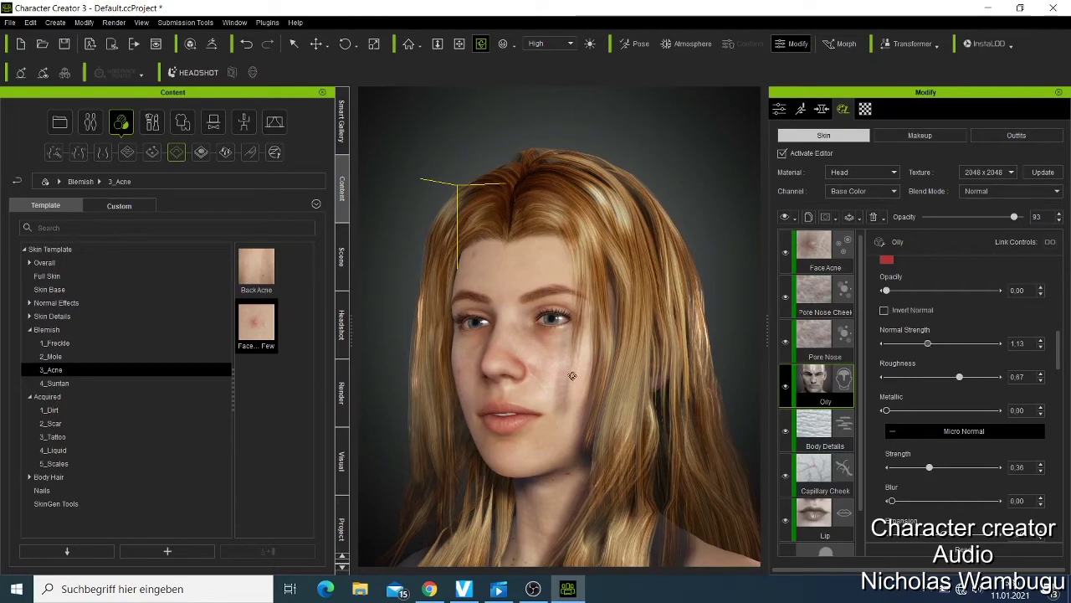
pyautogui.scroll(5, 572, 376)
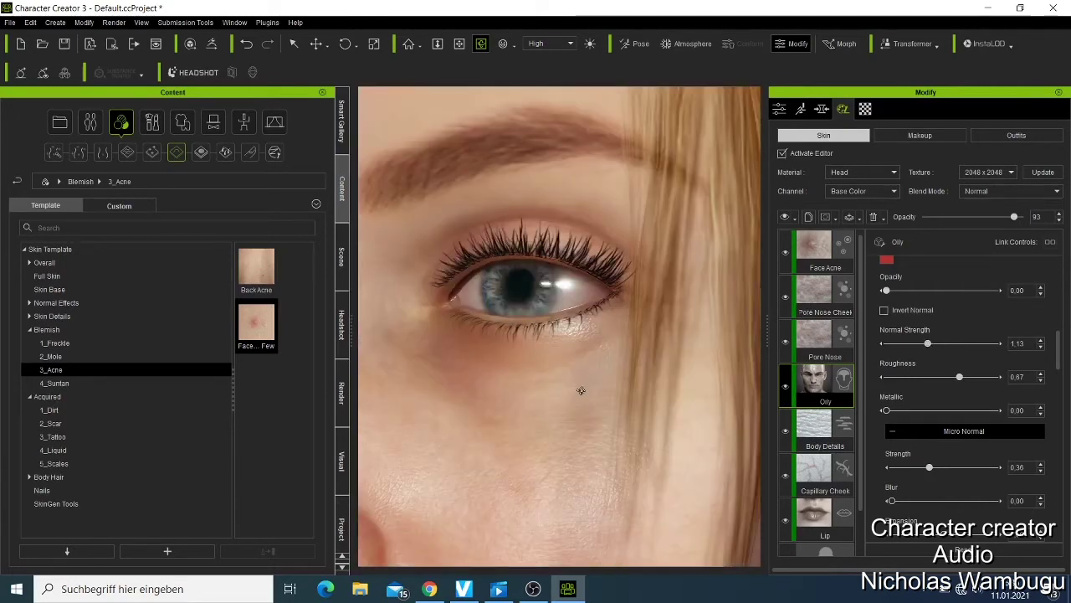
pyautogui.scroll(-5, 581, 391)
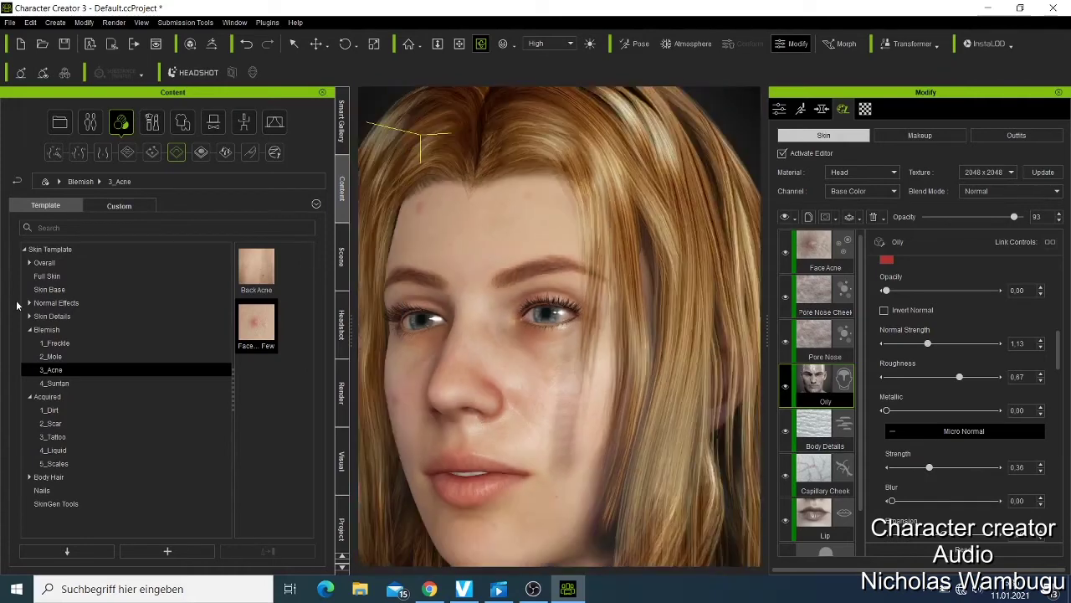
# Select the Face Acne layer in front view and enlarge its pattern scale to about 438.
pyautogui.click(820, 243)
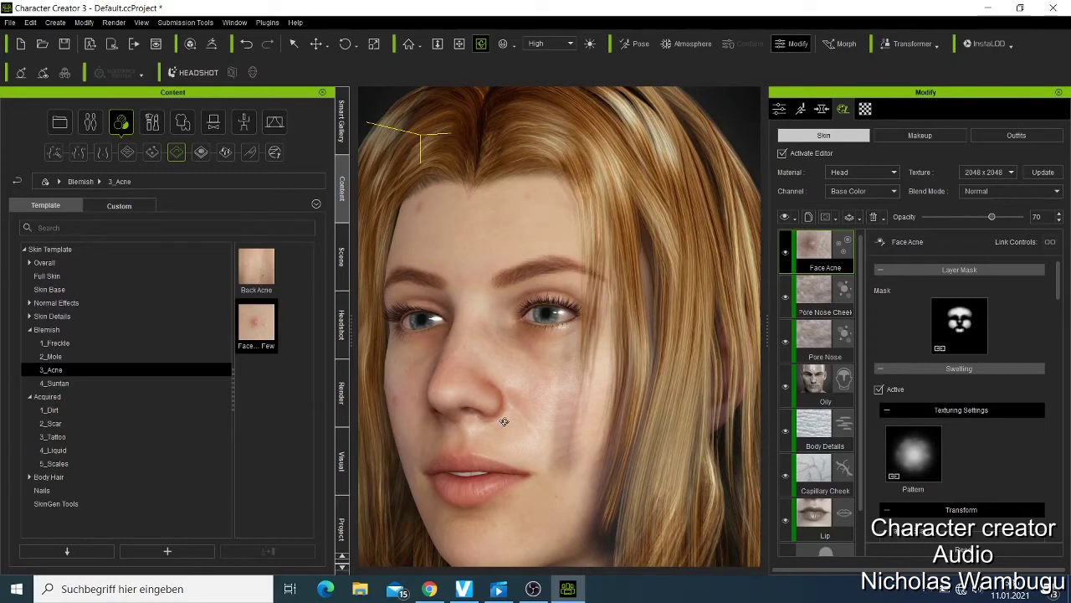
pyautogui.press('f')
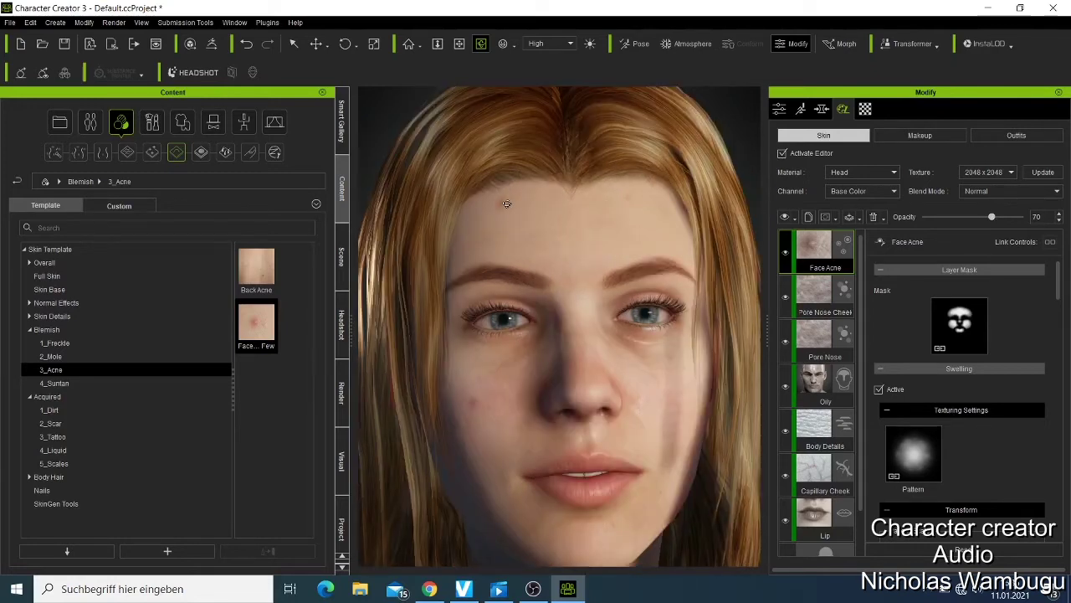
pyautogui.scroll(-2, 1016, 478)
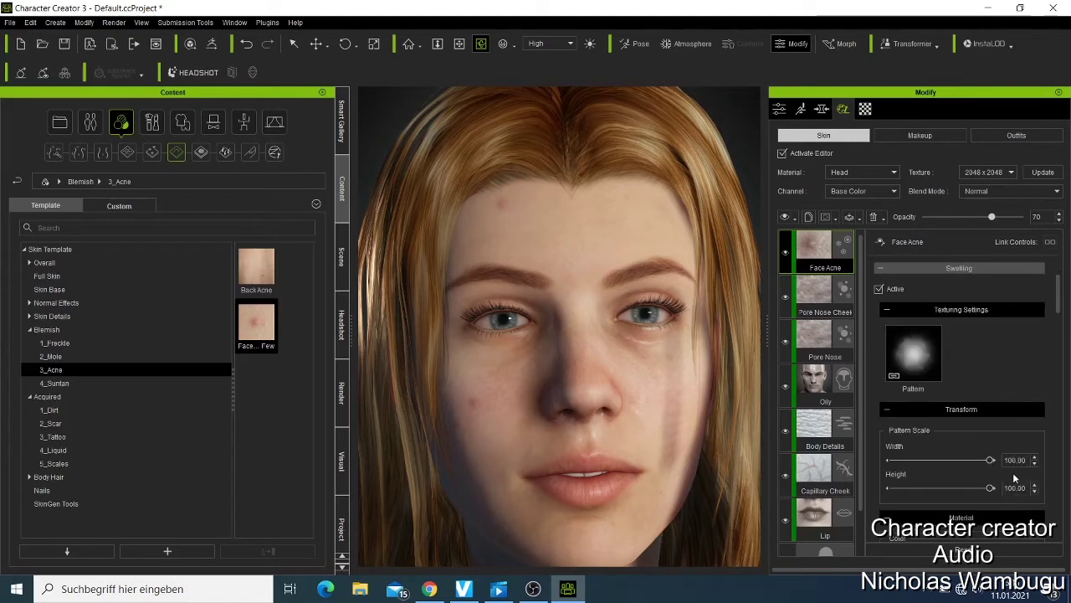
pyautogui.scroll(-3, 1005, 474)
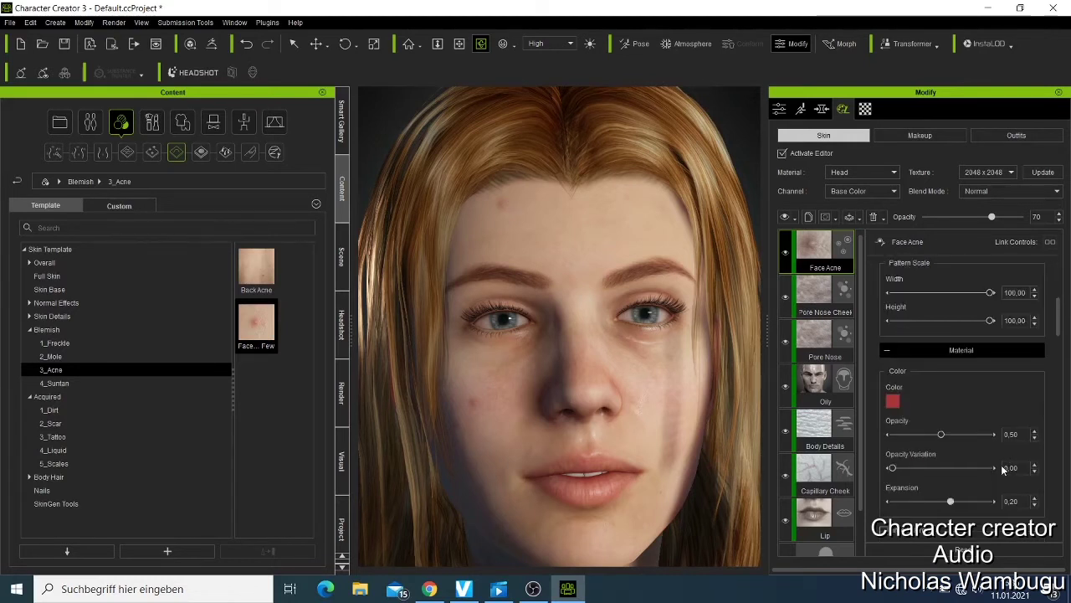
pyautogui.scroll(-3, 962, 452)
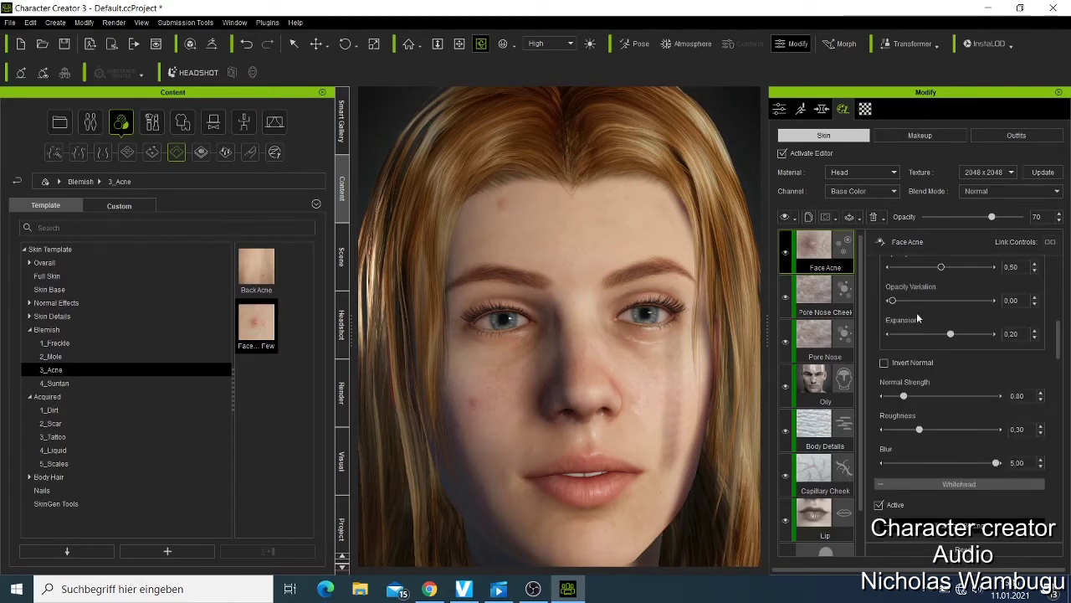
pyautogui.scroll(-2, 919, 326)
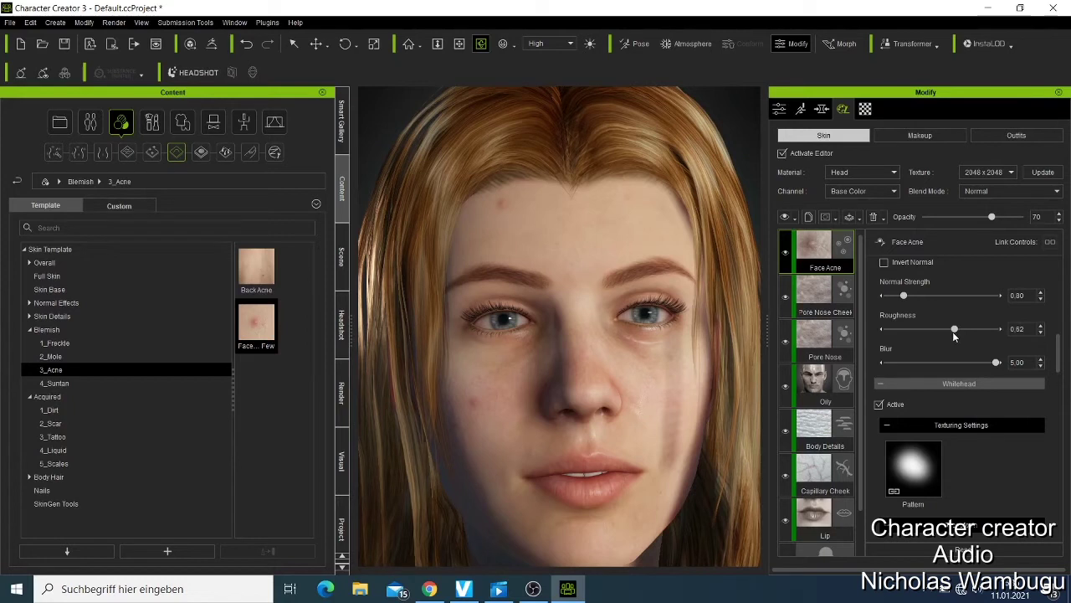
pyautogui.scroll(-4, 941, 362)
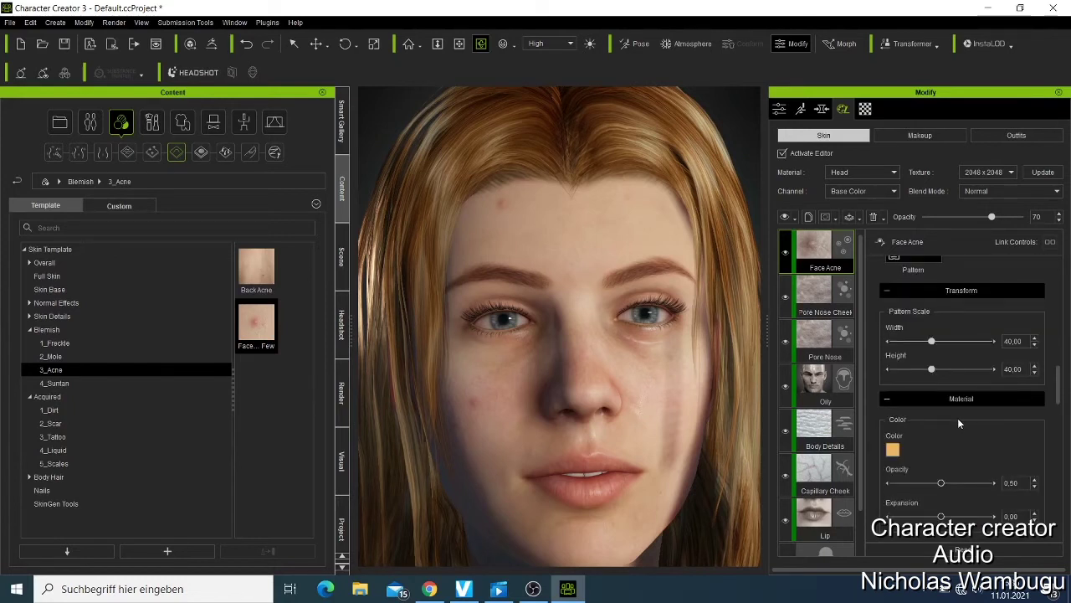
pyautogui.scroll(-3, 960, 422)
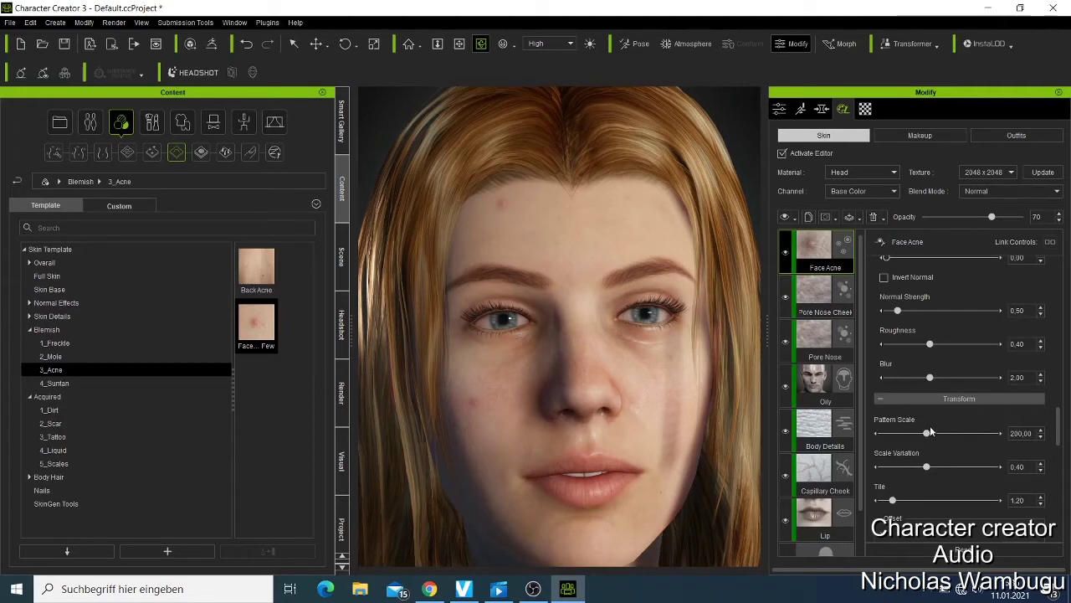
pyautogui.moveTo(929, 432); pyautogui.dragTo(984, 440)
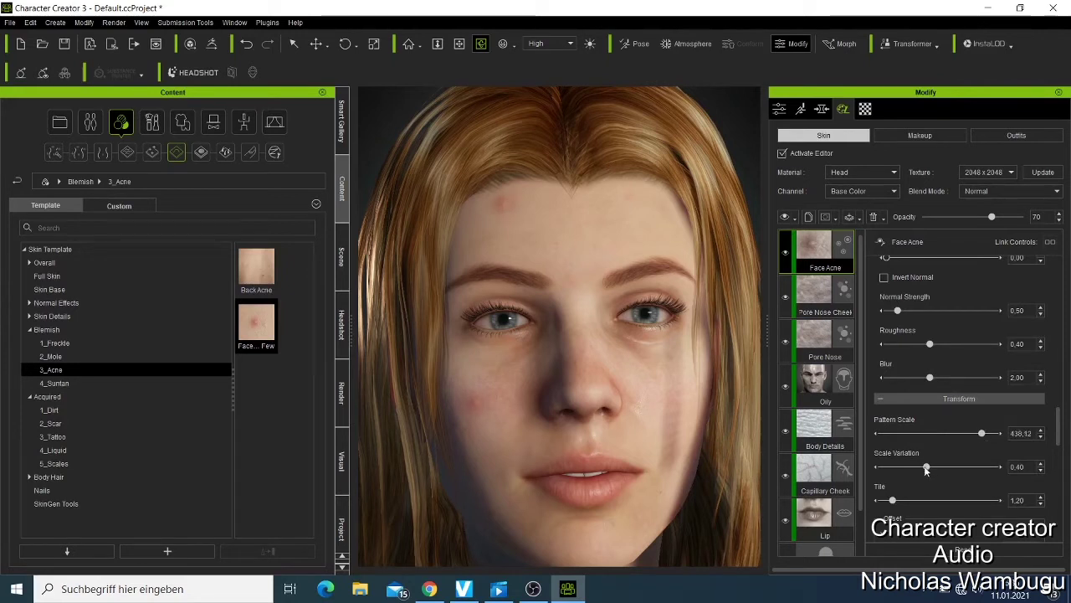
# Raise the acne scale variation to 0.75 and position disorder to about 0.70.
pyautogui.moveTo(953, 468); pyautogui.dragTo(965, 469)
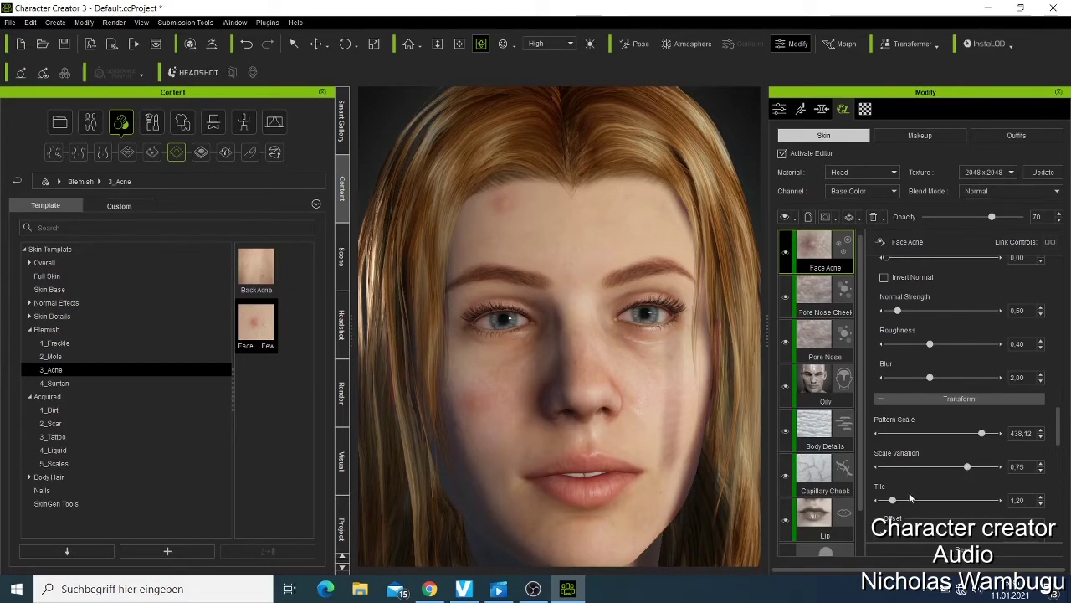
pyautogui.scroll(-2, 911, 498)
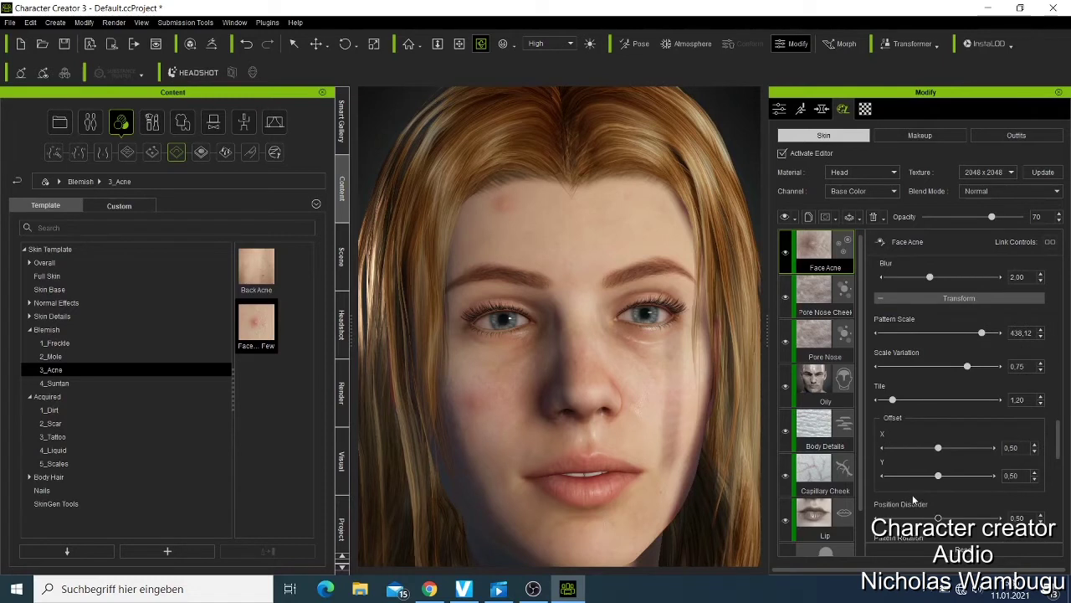
pyautogui.scroll(-4, 913, 500)
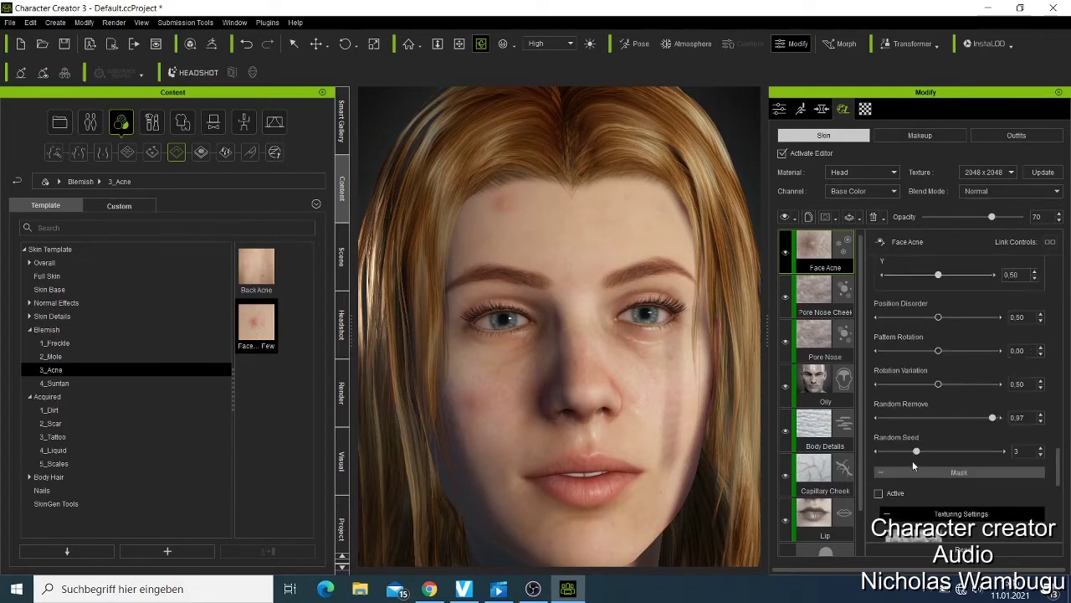
pyautogui.scroll(-1, 964, 289)
pyautogui.click(964, 288)
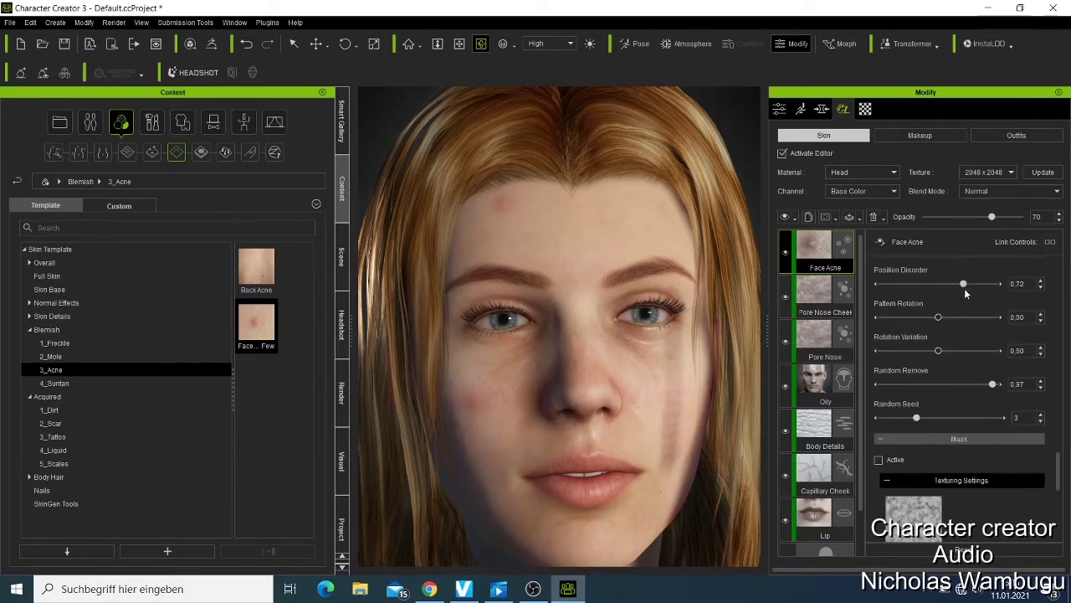
pyautogui.moveTo(965, 288); pyautogui.dragTo(961, 288)
# Check the acne from a slightly orbited view, then switch to the Makeup layers.
pyautogui.scroll(-5, 579, 320)
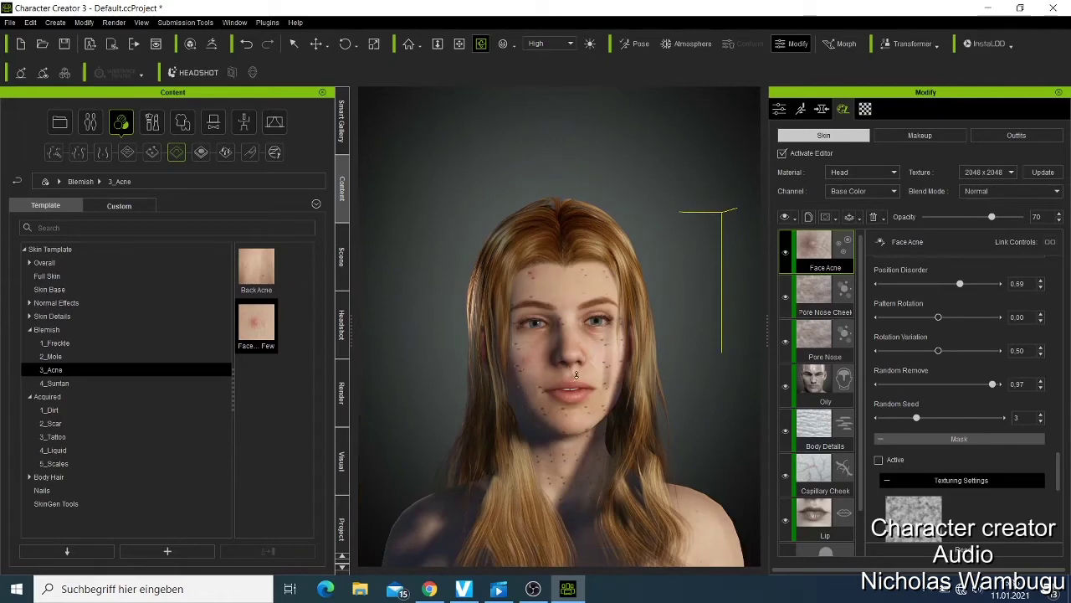
pyautogui.moveTo(578, 376); pyautogui.dragTo(578, 385, button='right')
pyautogui.scroll(8, 578, 387)
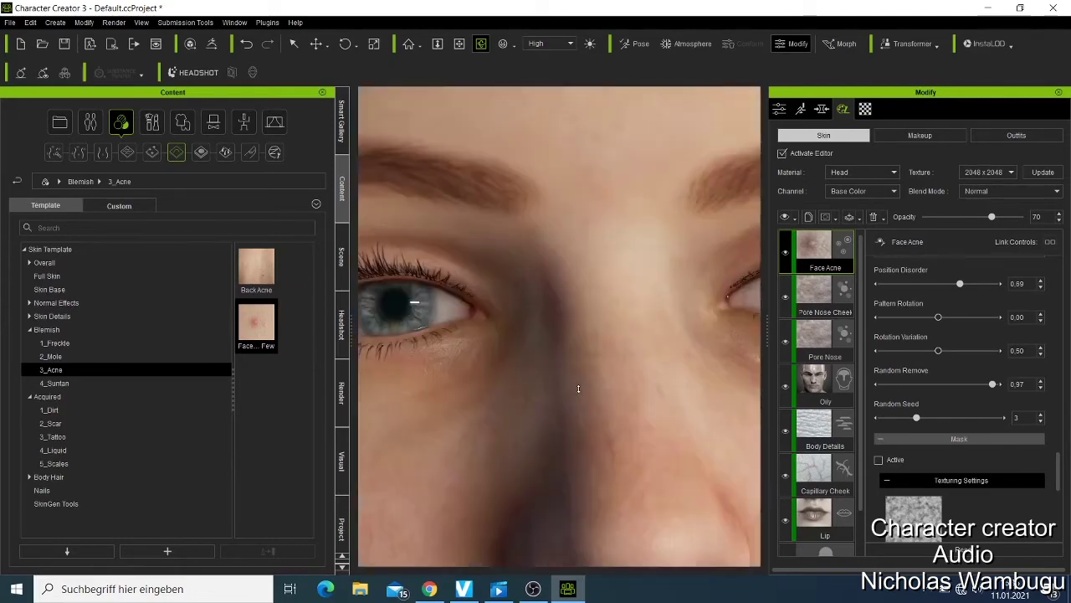
pyautogui.scroll(-4, 577, 388)
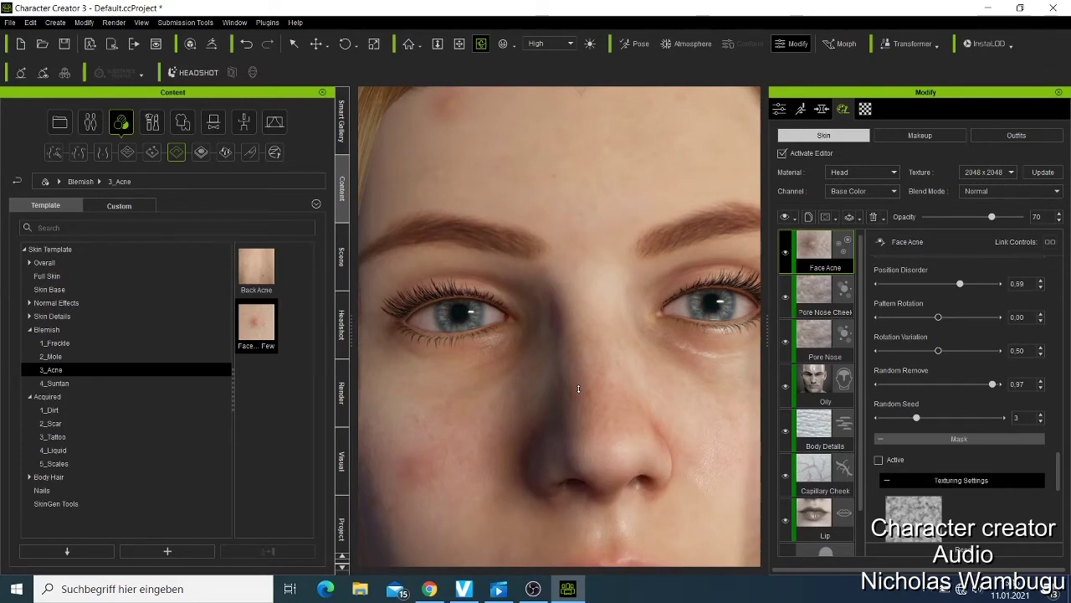
pyautogui.click(782, 153)
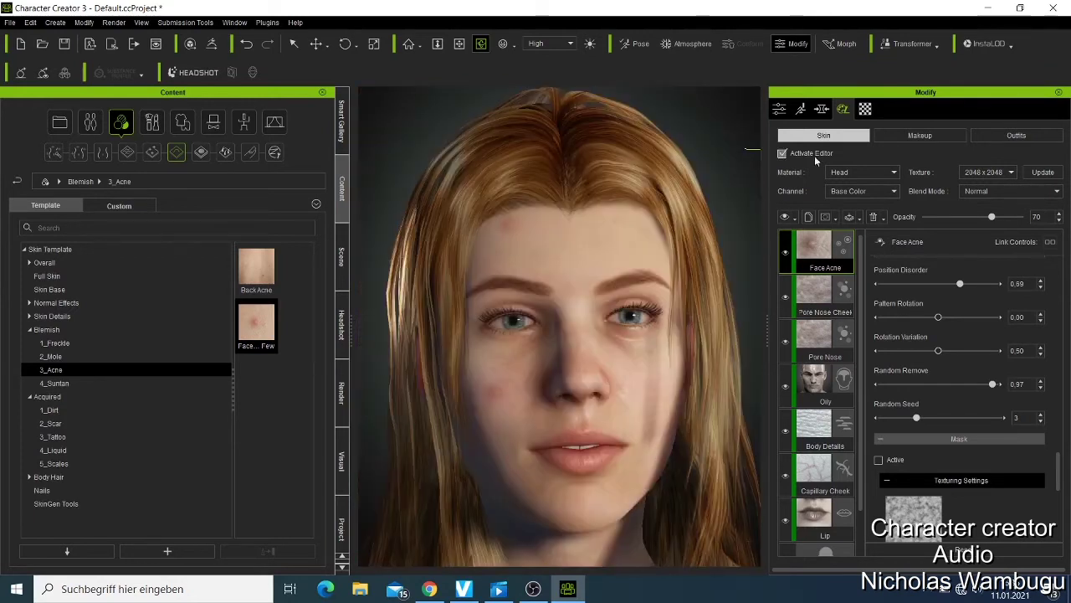
pyautogui.click(919, 136)
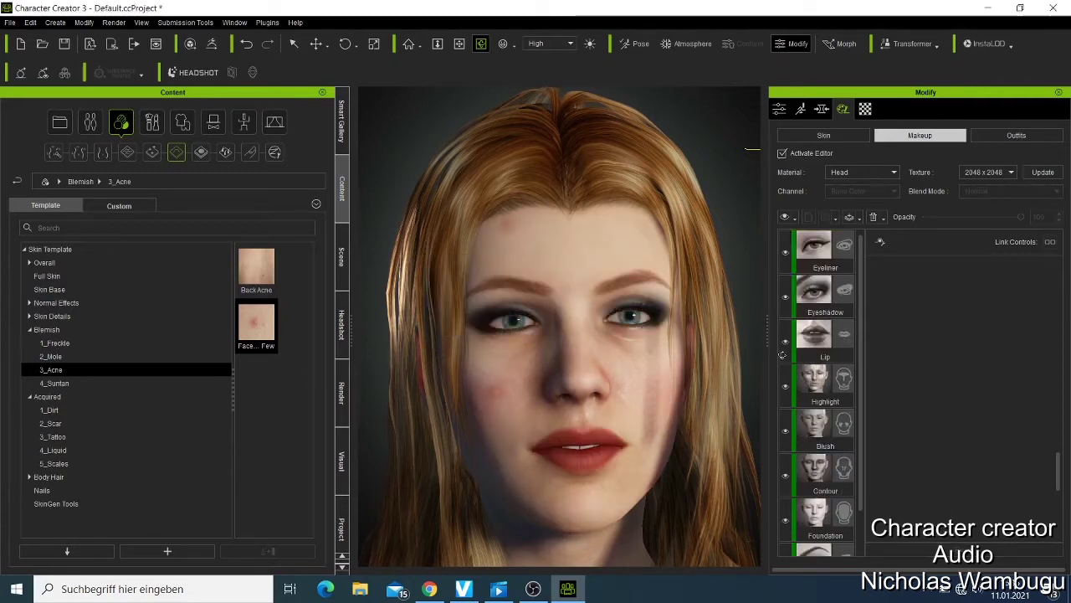
# Adjust the Lip makeup layer to opacity 54, then bring up the Outfits item list.
pyautogui.click(823, 348)
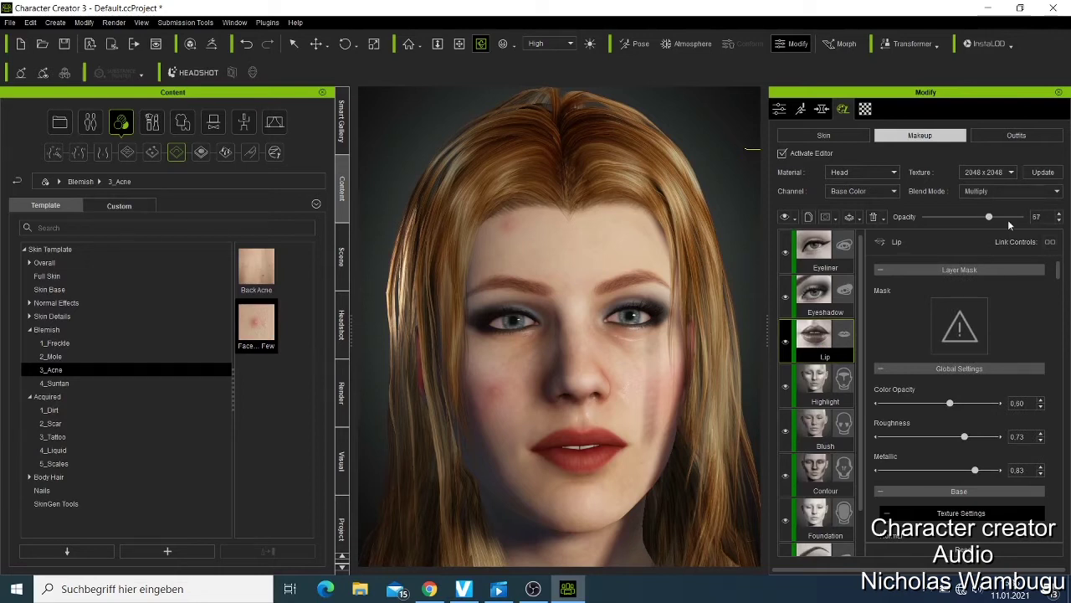
pyautogui.click(1008, 218)
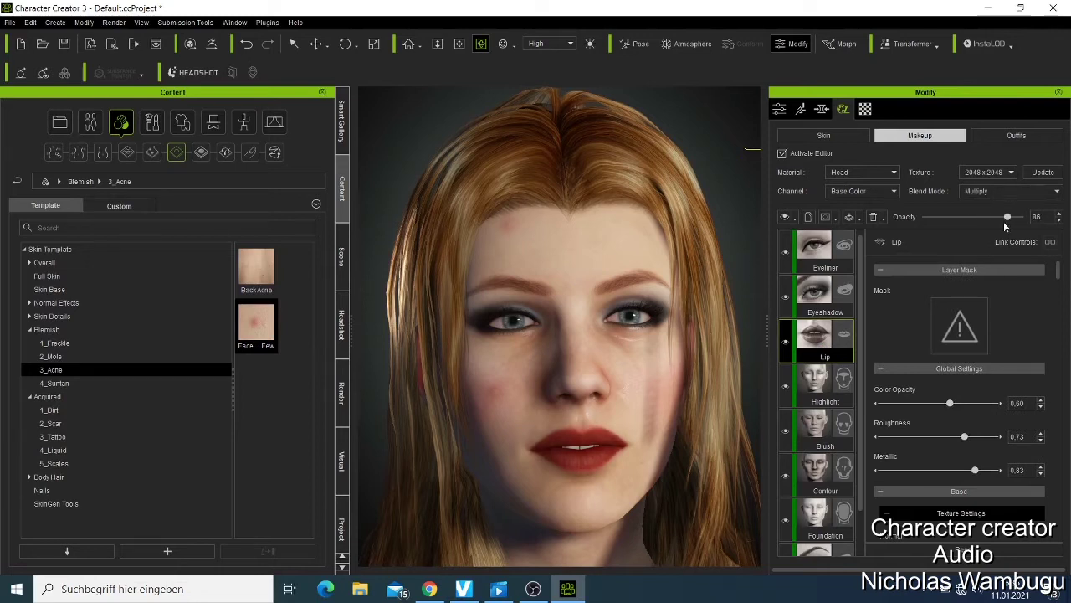
pyautogui.moveTo(1004, 221); pyautogui.dragTo(965, 222)
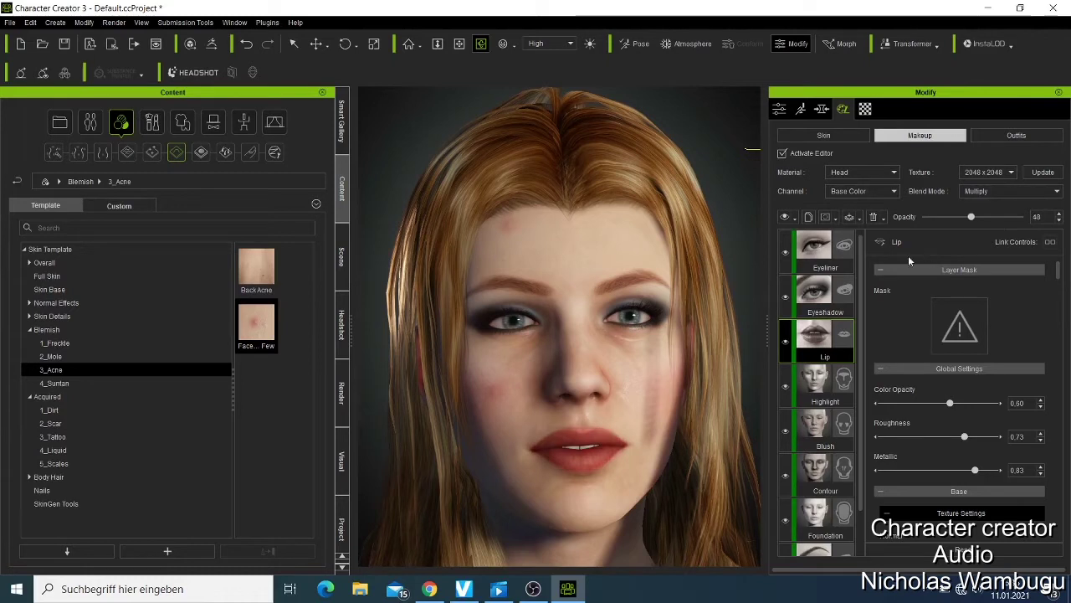
pyautogui.moveTo(917, 252); pyautogui.dragTo(918, 253)
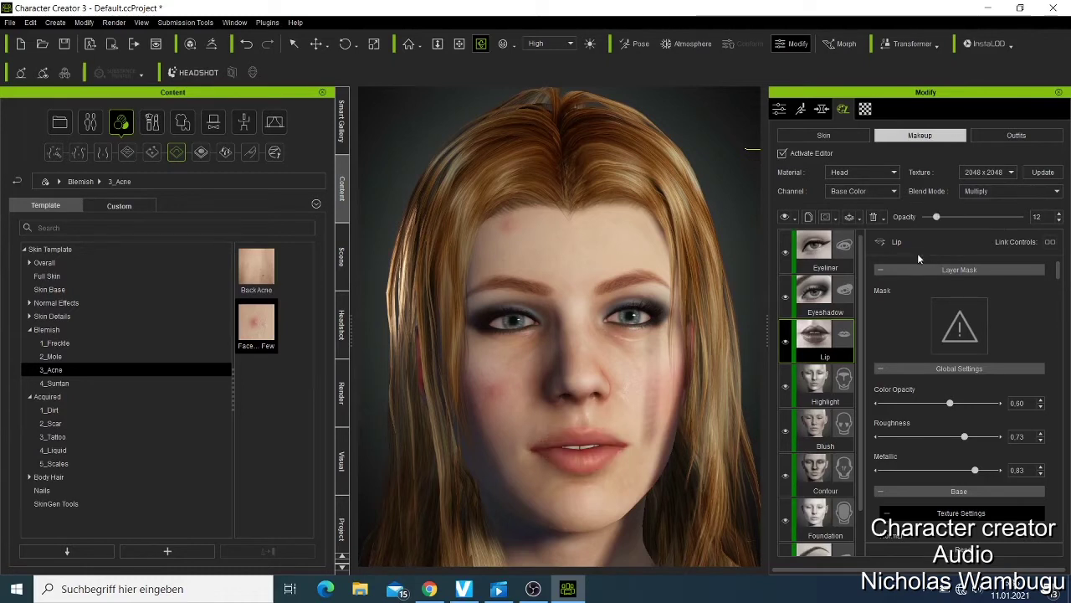
pyautogui.moveTo(917, 253); pyautogui.dragTo(978, 231)
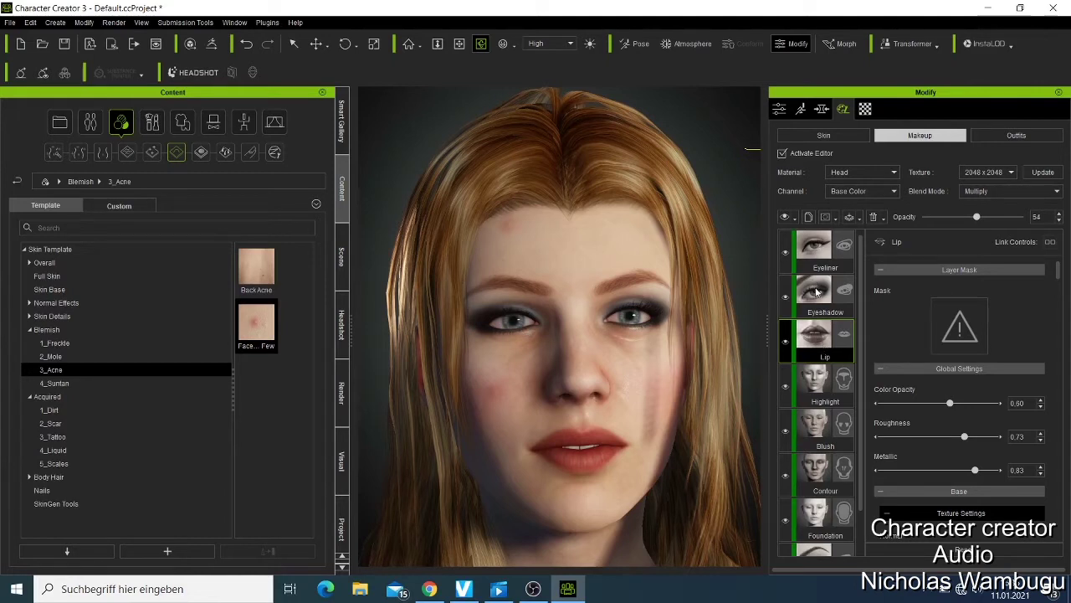
pyautogui.click(1000, 136)
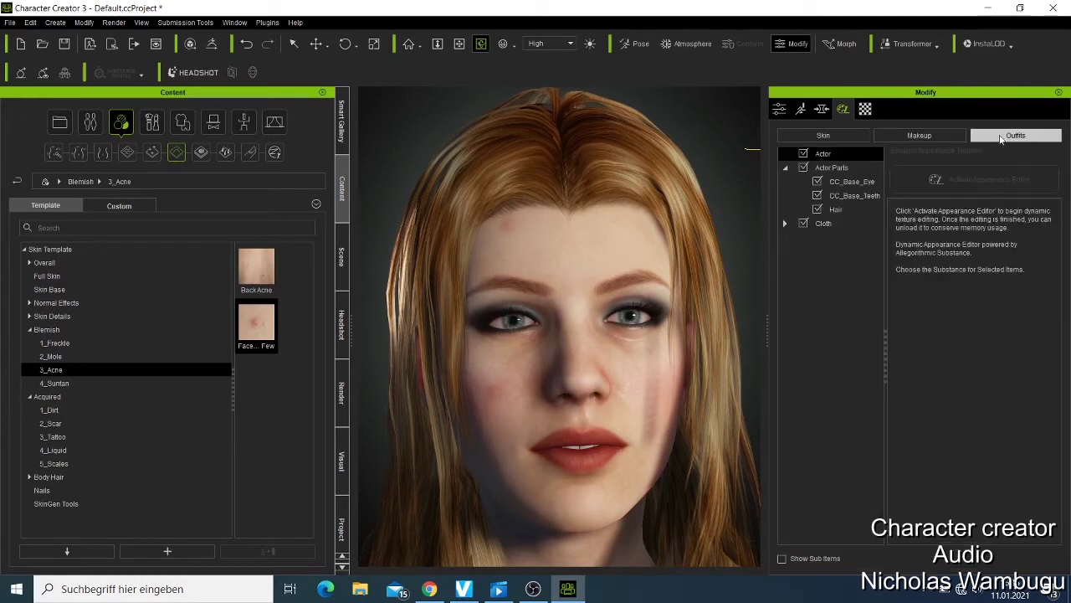
# Select Cloth in Outfits, then untick Activate Editor on the Skin tab to bake the head texture.
pyautogui.click(825, 224)
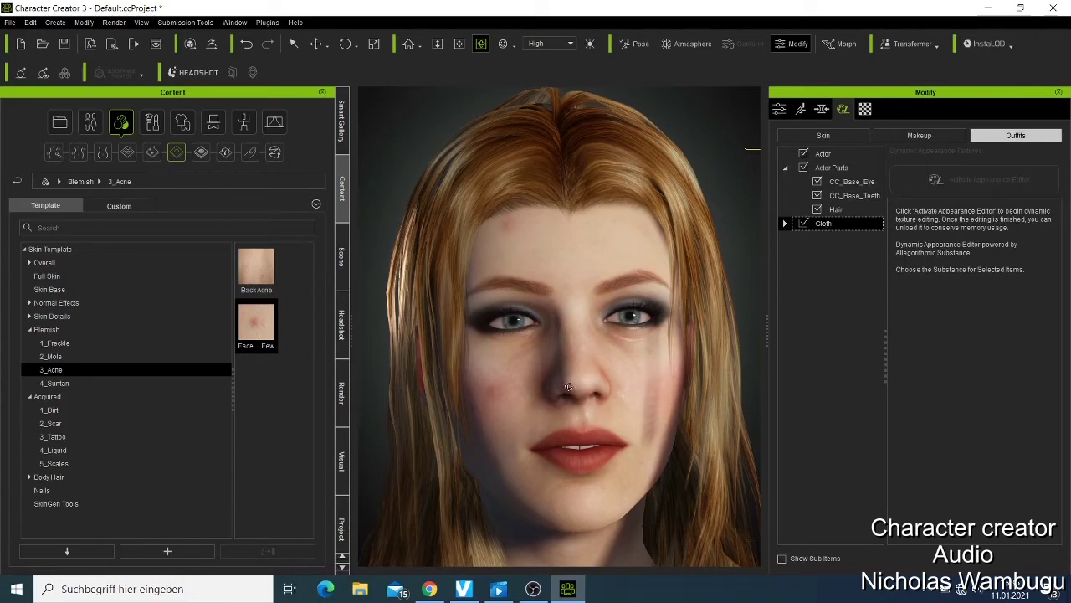
pyautogui.moveTo(568, 387); pyautogui.dragTo(549, 306)
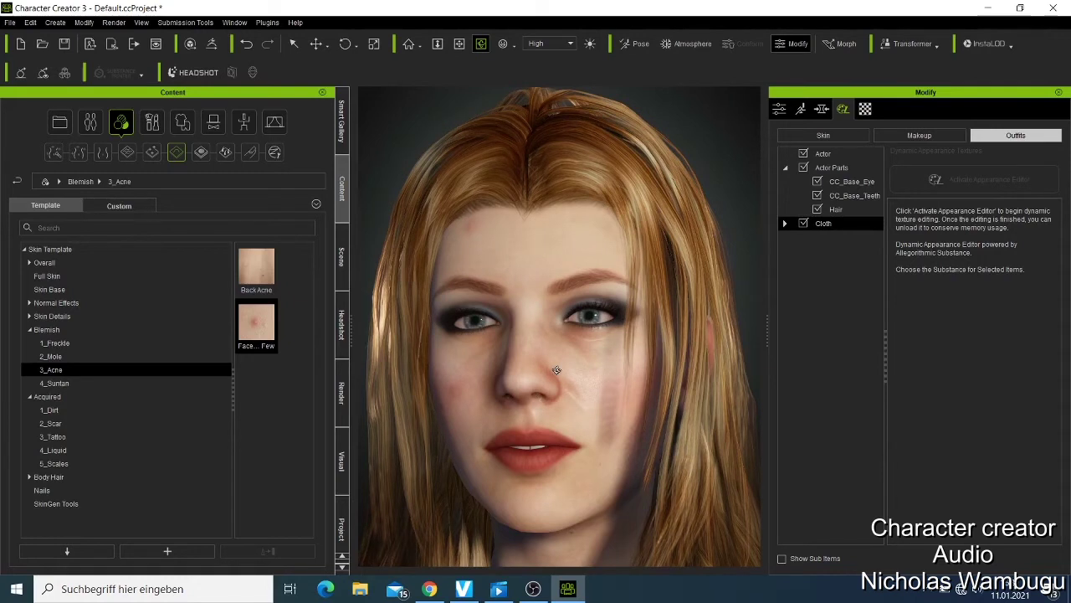
pyautogui.click(824, 135)
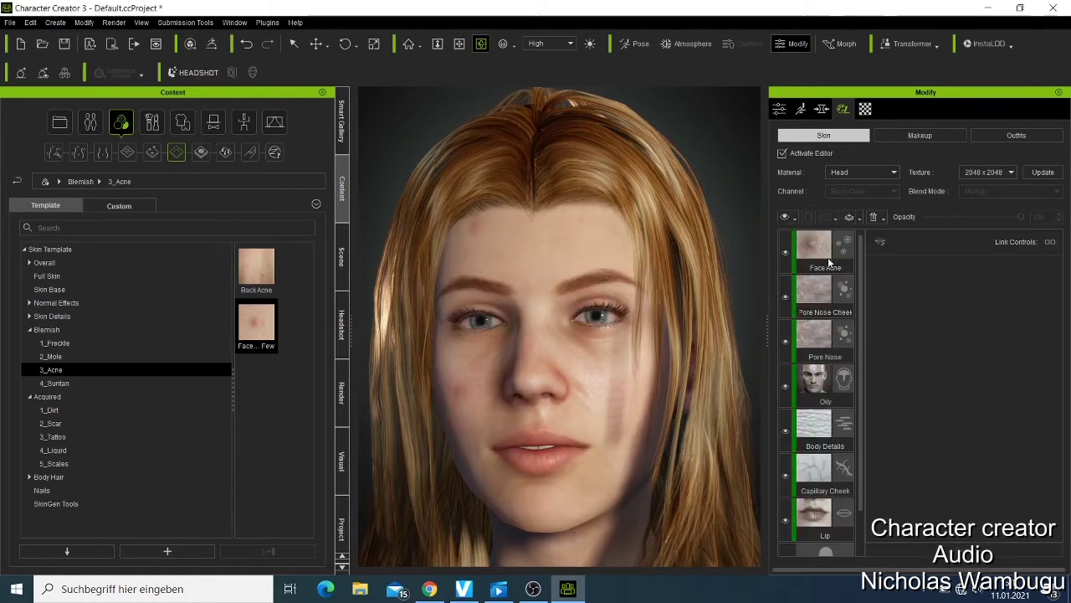
pyautogui.click(782, 154)
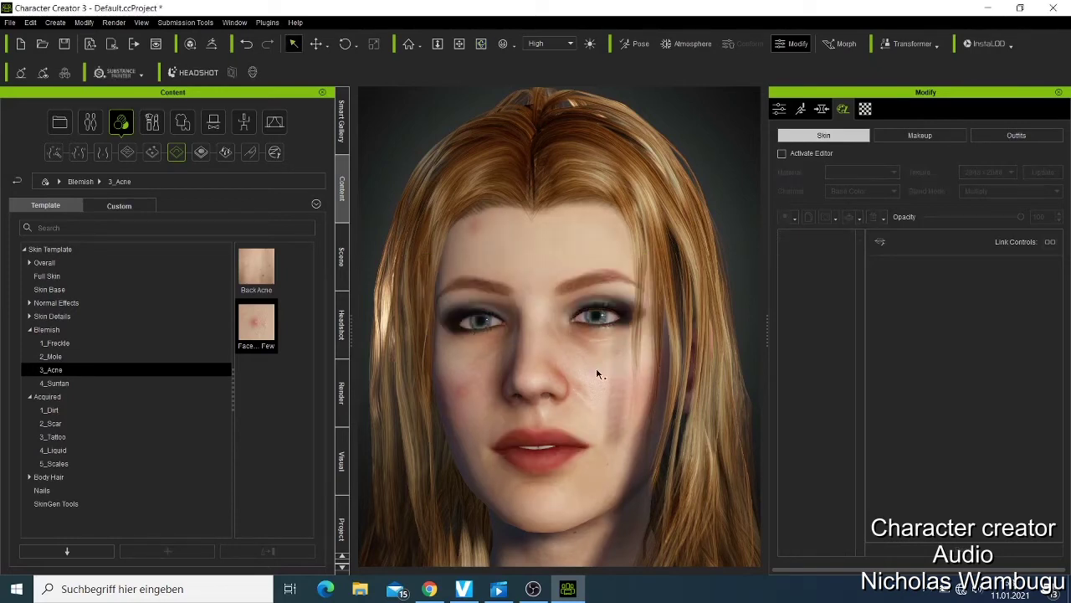
# Return to the CC3_Base_Plus Avatar attributes page and toggle its Display option.
pyautogui.scroll(-5, 599, 377)
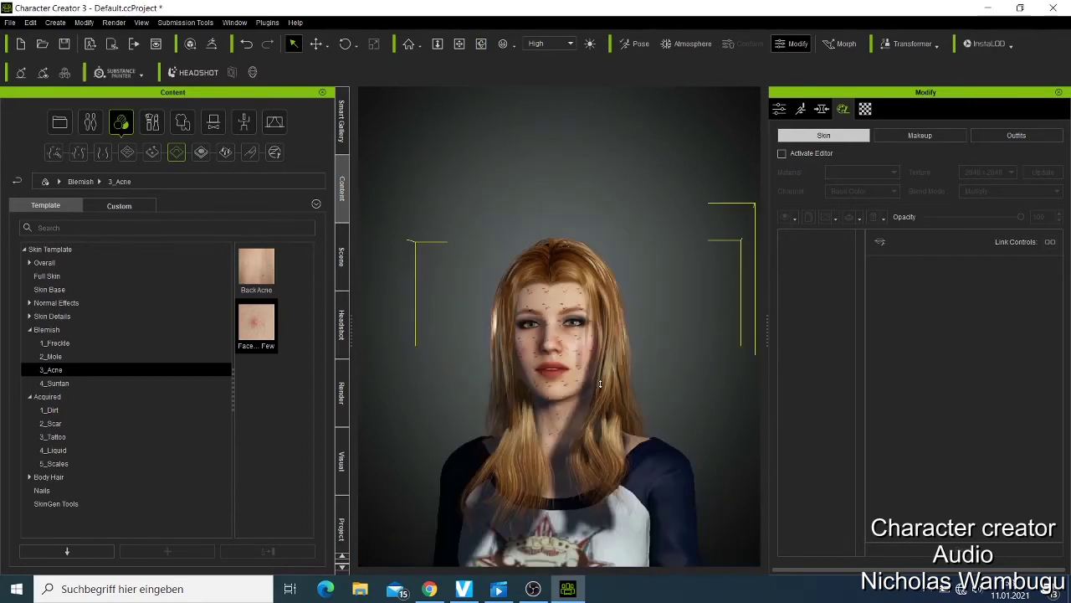
pyautogui.scroll(5, 606, 391)
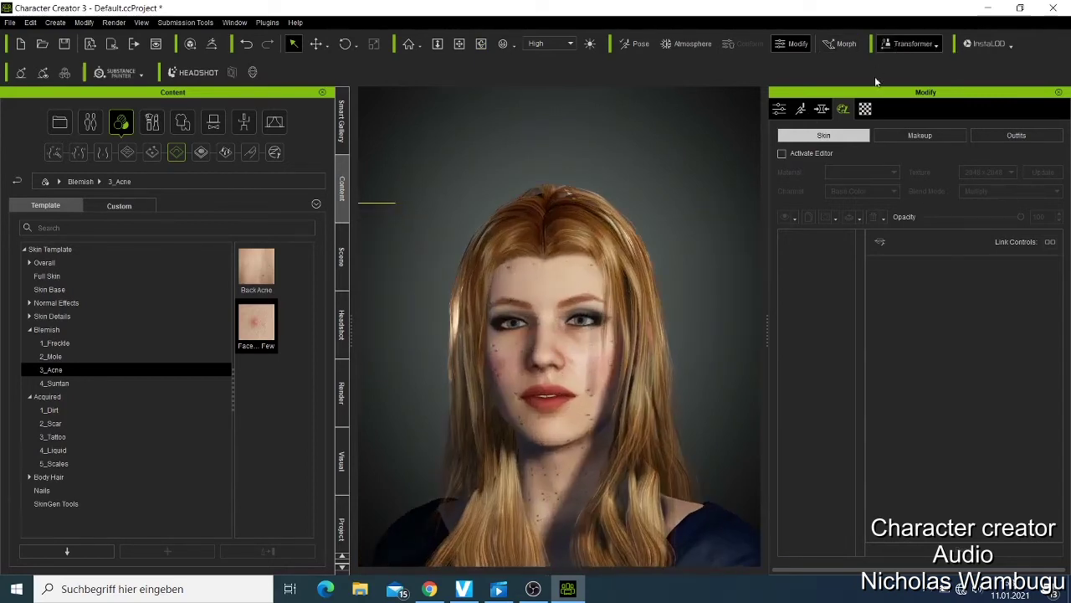
pyautogui.click(779, 110)
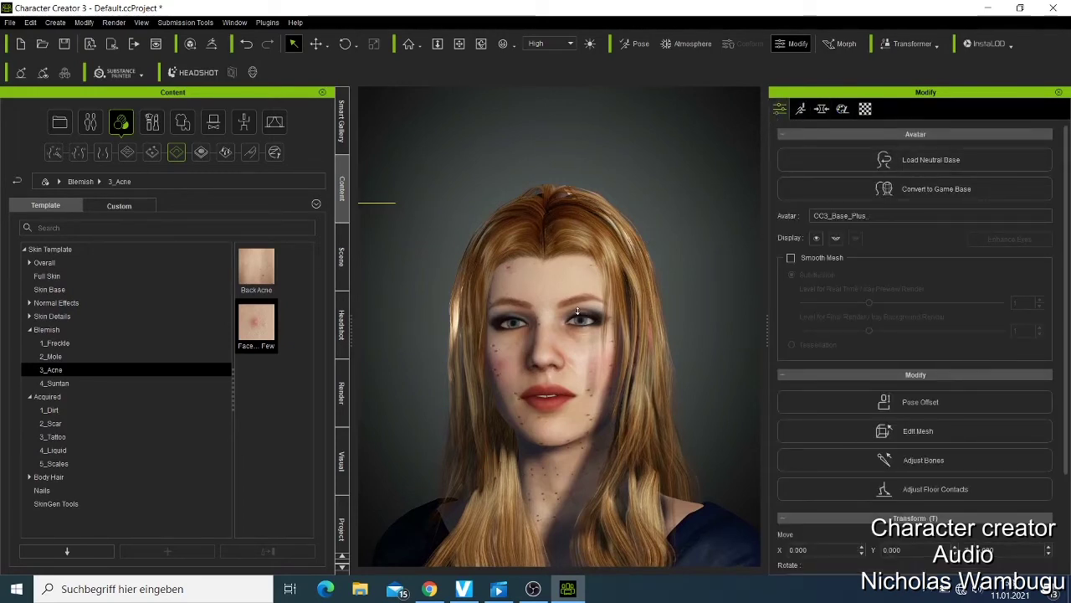
pyautogui.scroll(1, 581, 314)
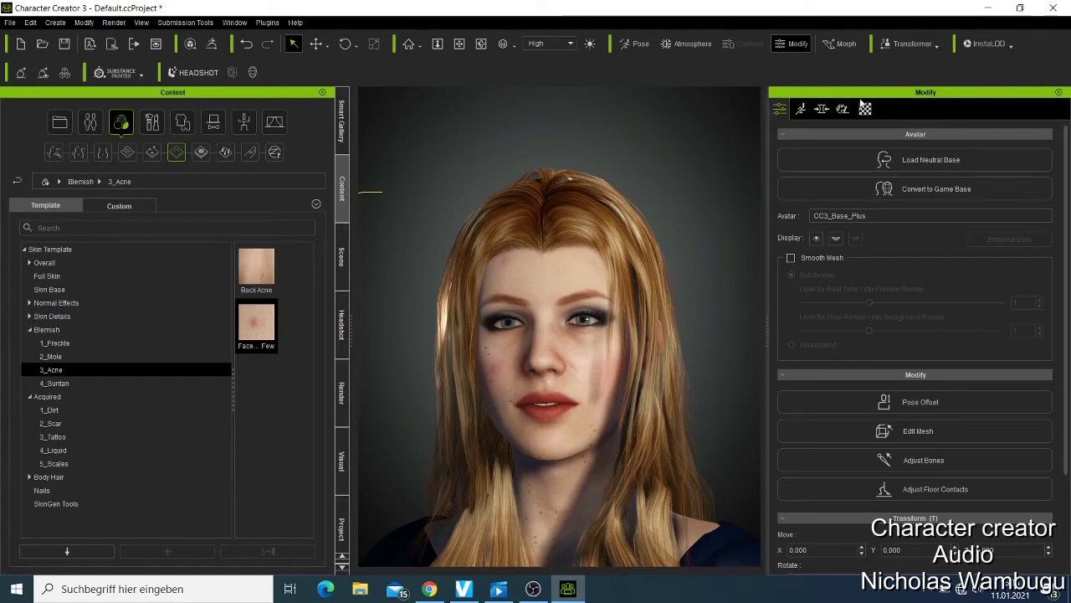
pyautogui.click(816, 237)
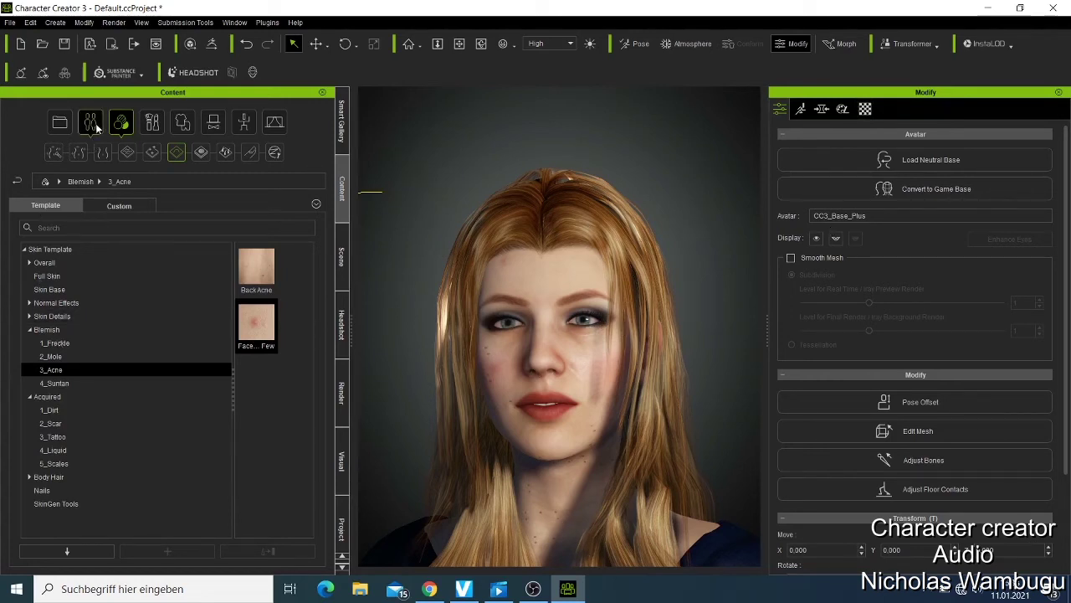
# Apply Eyes_02 from Content > Base > Eye, then replace it with Eyes_09.
pyautogui.click(95, 123)
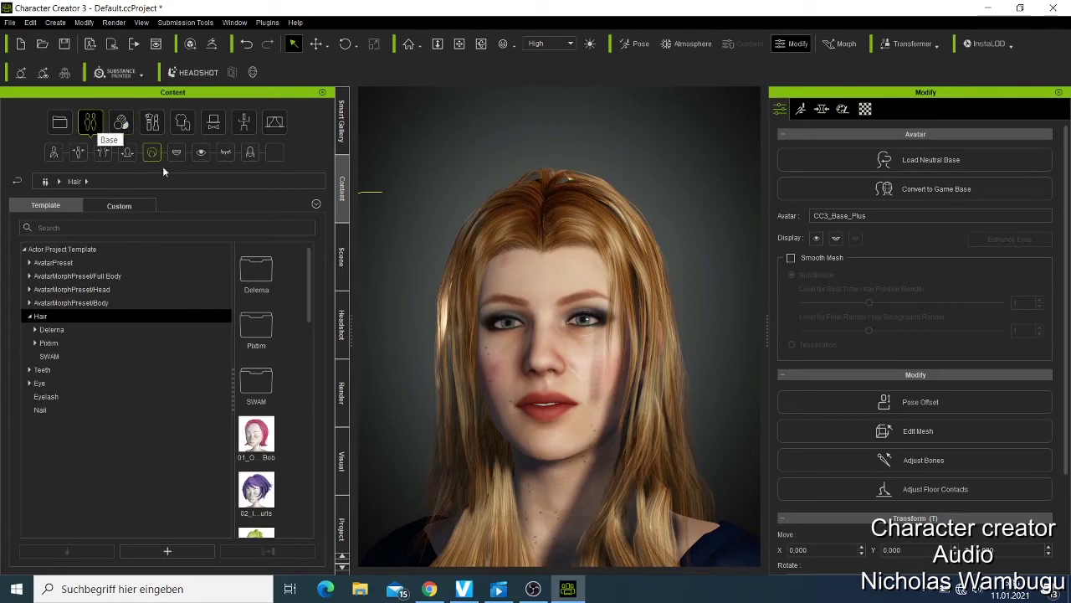
pyautogui.click(202, 152)
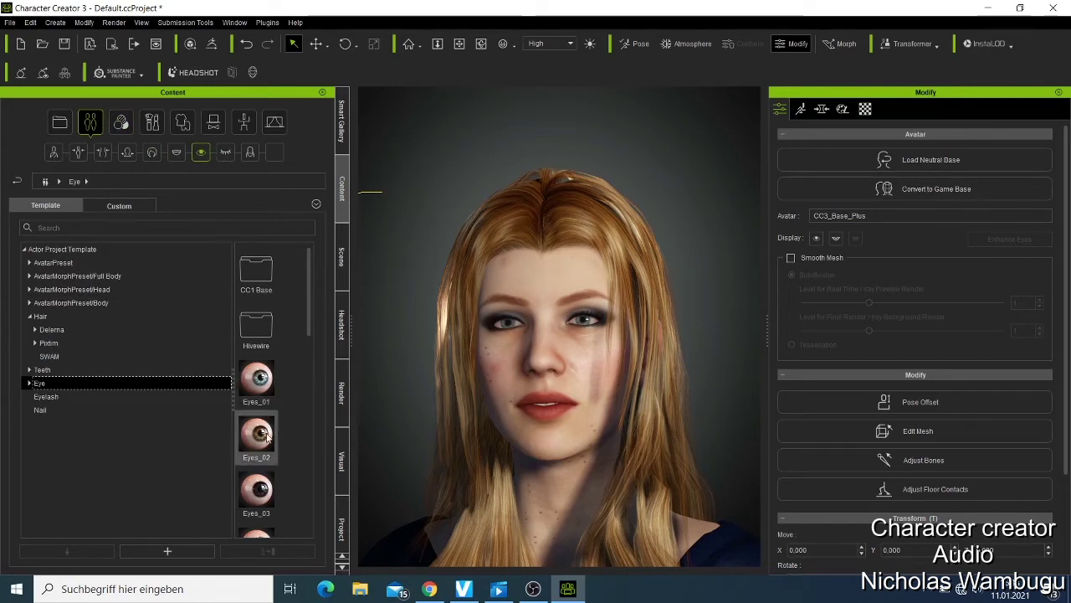
pyautogui.doubleClick(267, 434)
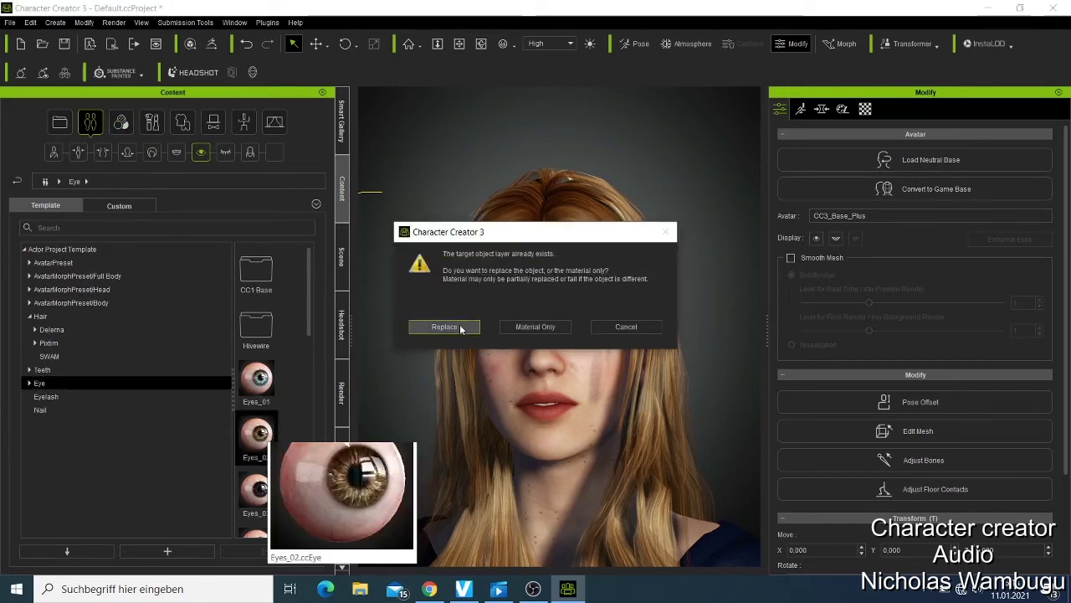
pyautogui.click(458, 326)
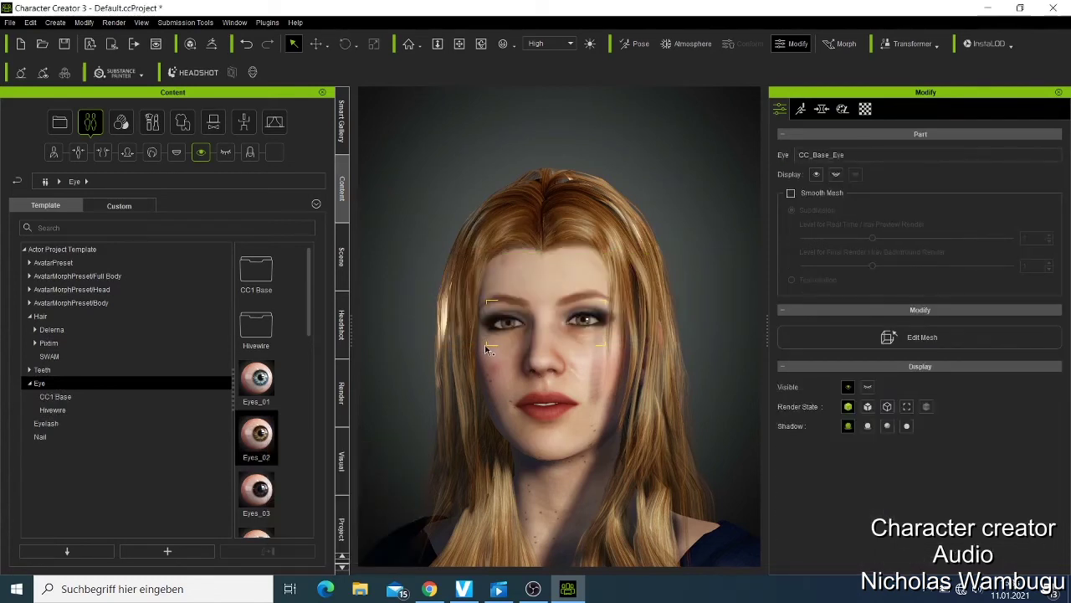
pyautogui.scroll(-3, 248, 453)
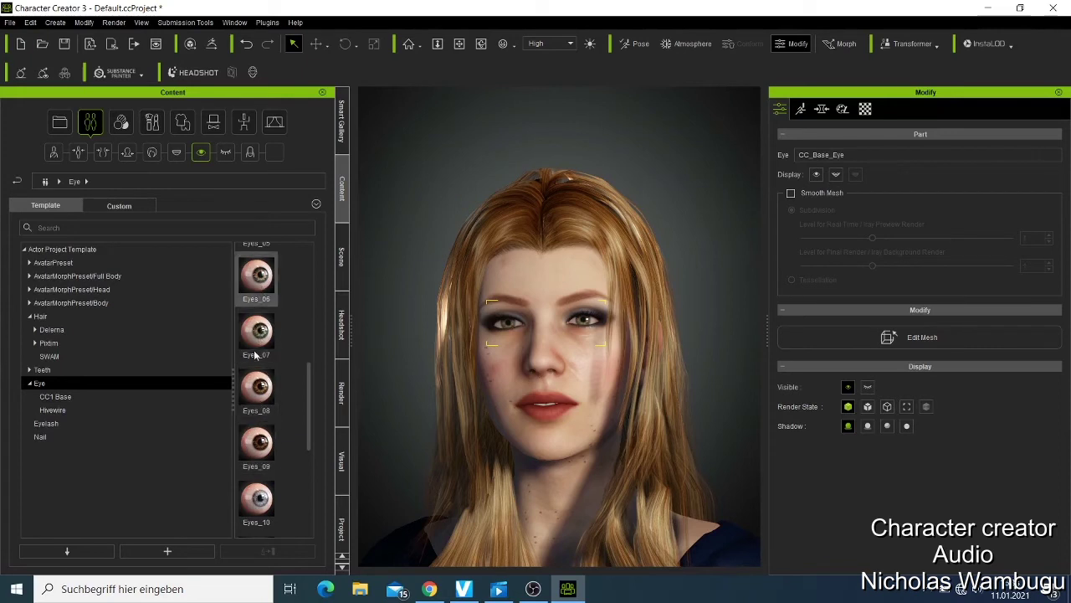
pyautogui.doubleClick(260, 438)
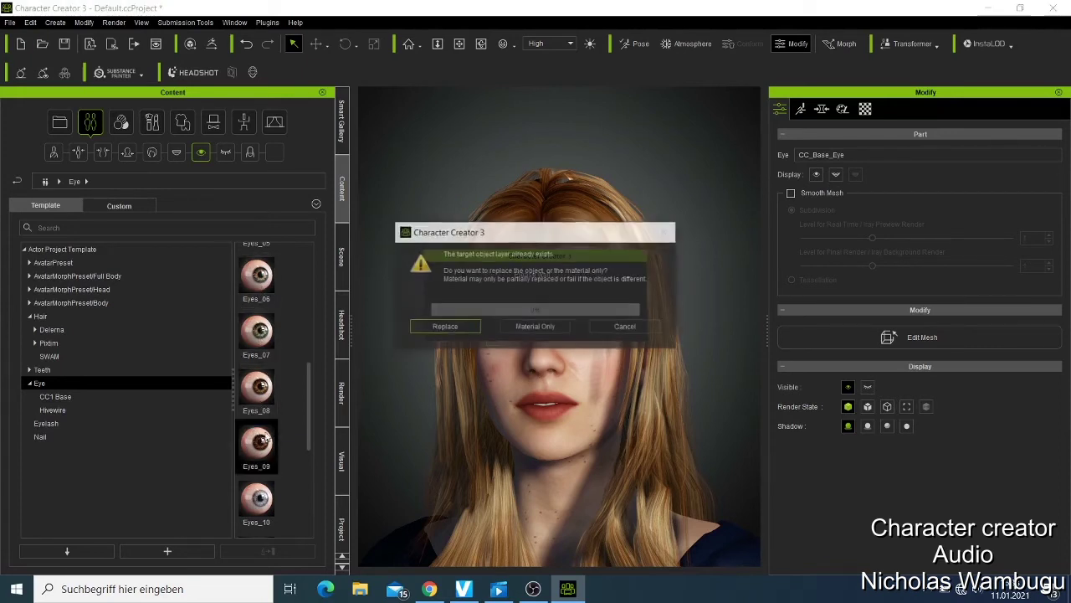
pyautogui.click(459, 334)
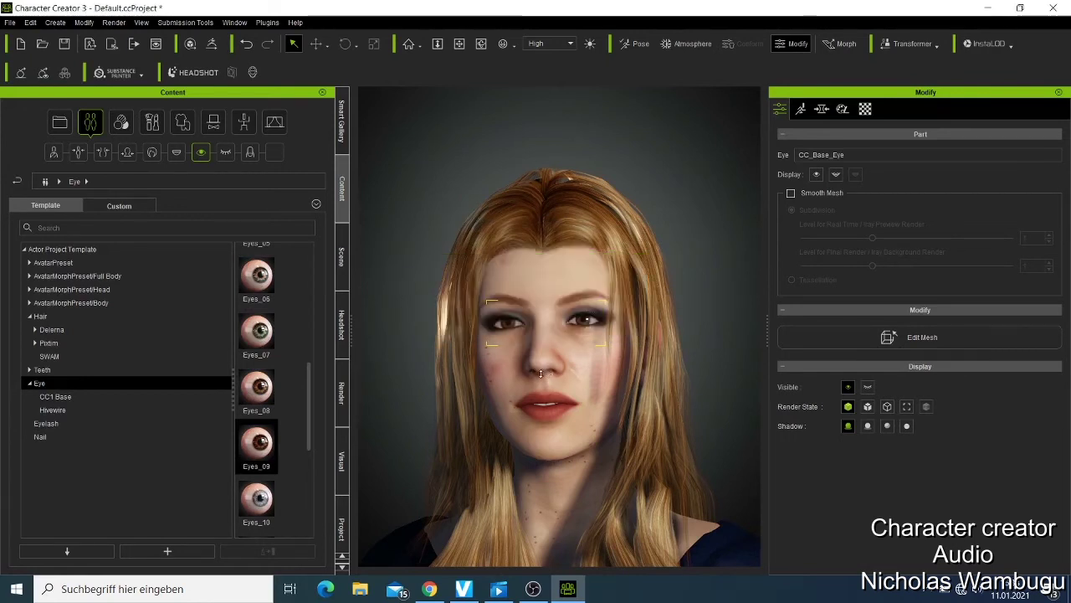
# Zoom in on the new eyes, then open the AvatarPreset Full Body folder.
pyautogui.scroll(-2, 541, 370)
pyautogui.scroll(-5, 541, 375)
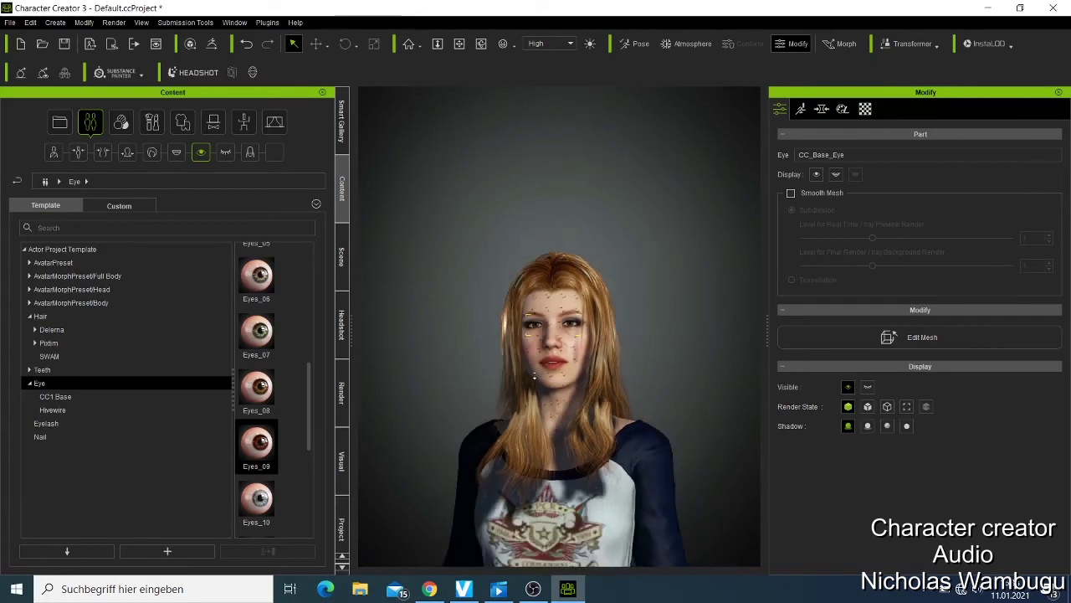
pyautogui.scroll(-1, 534, 376)
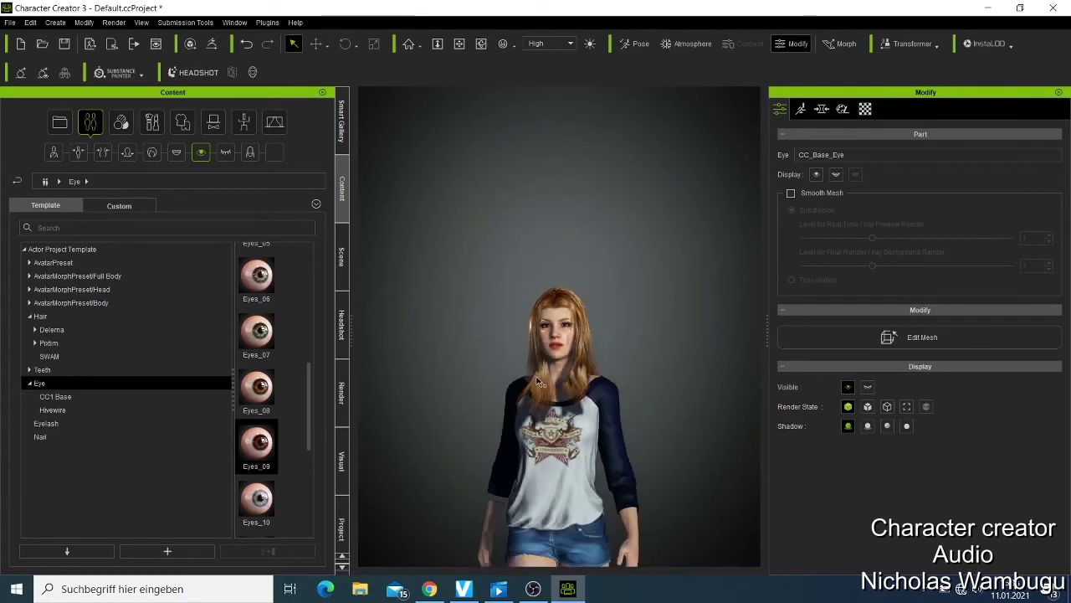
pyautogui.scroll(4, 534, 376)
pyautogui.scroll(8, 522, 374)
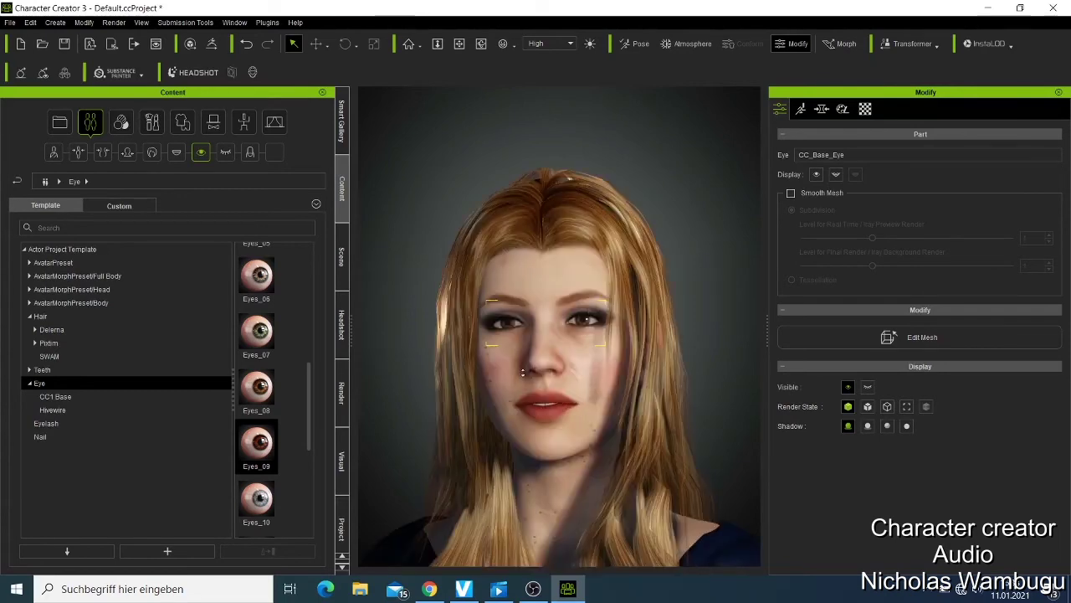
pyautogui.scroll(-4, 524, 372)
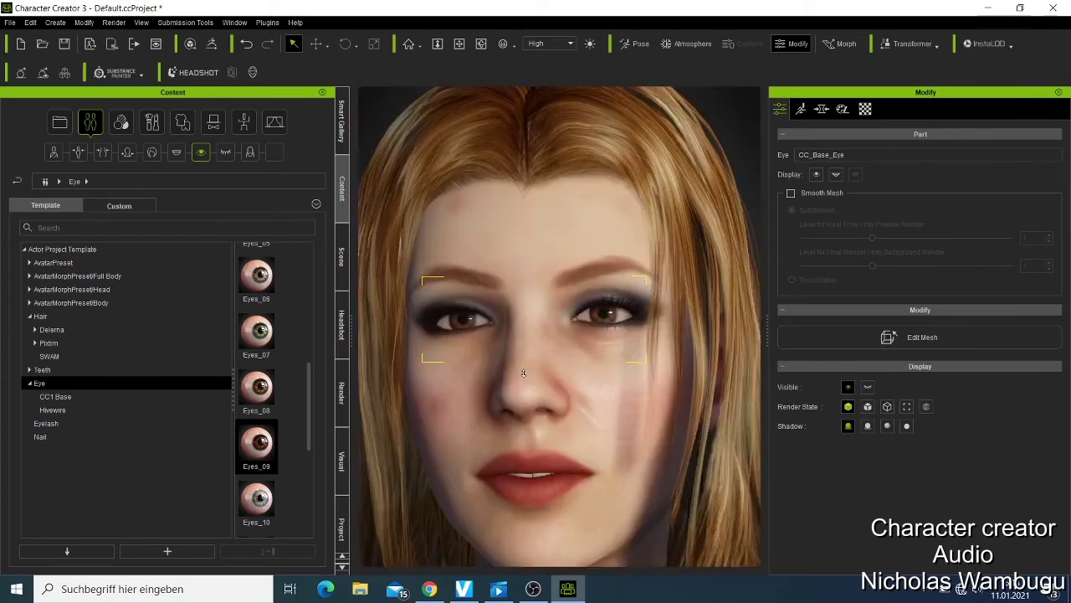
pyautogui.scroll(-1, 523, 373)
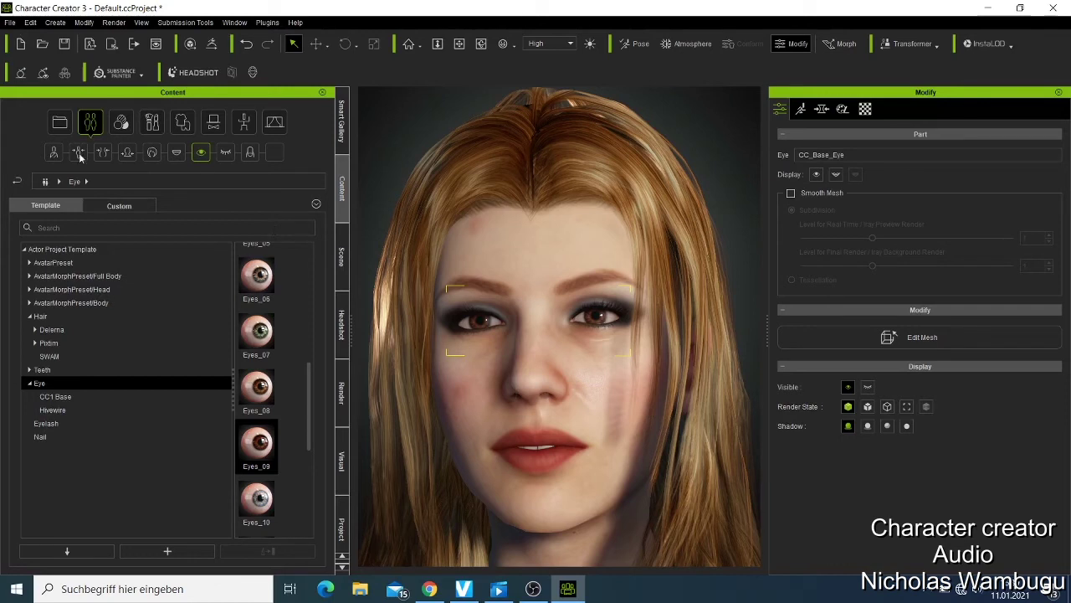
pyautogui.click(54, 153)
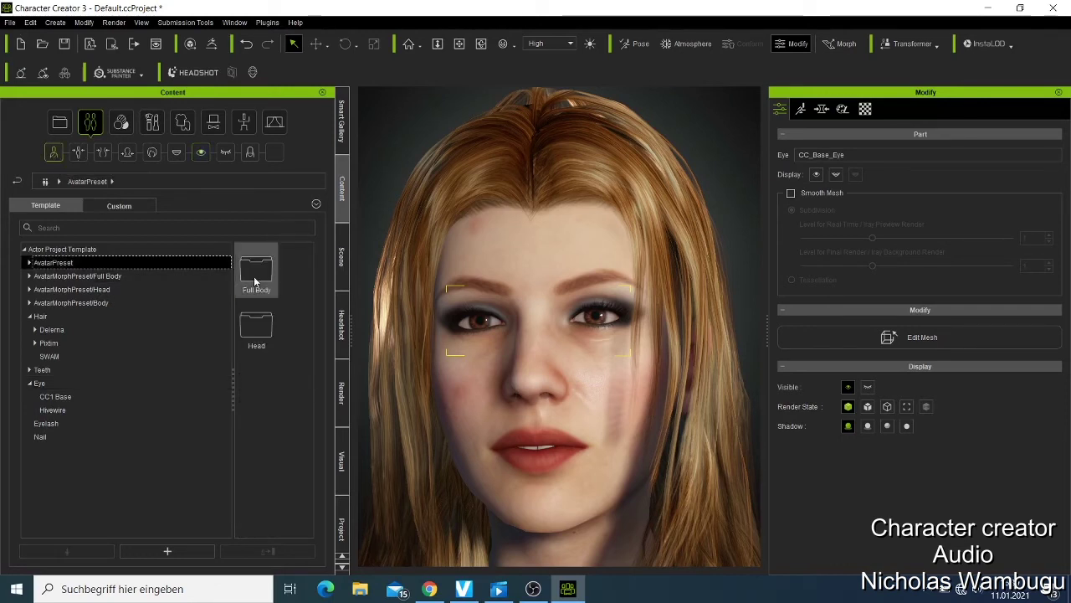
pyautogui.doubleClick(256, 276)
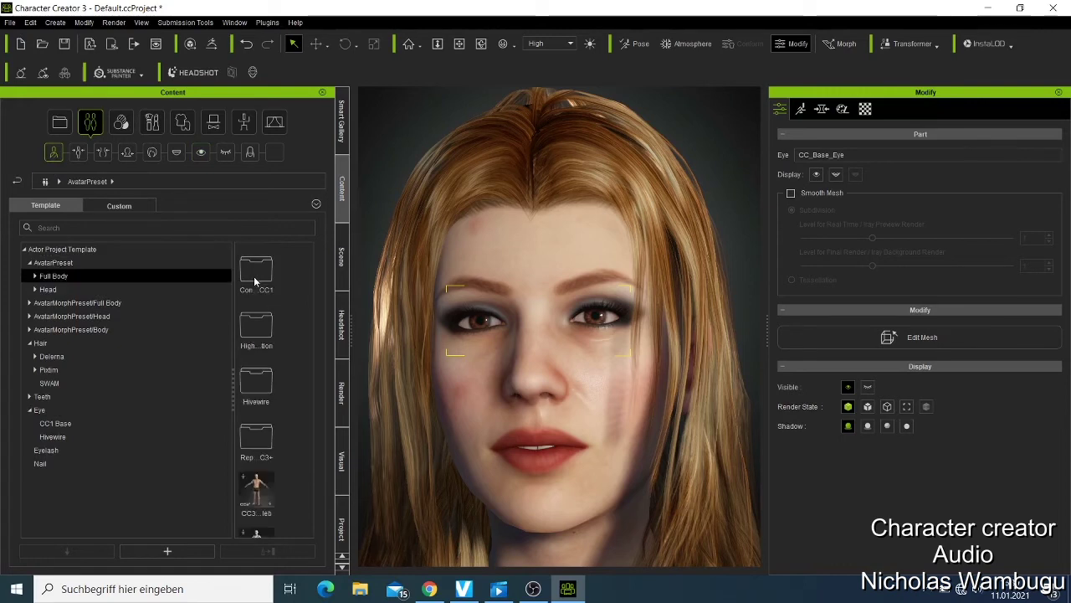
# Apply the CC3 male full-body preset with both morph and material options kept.
pyautogui.doubleClick(258, 485)
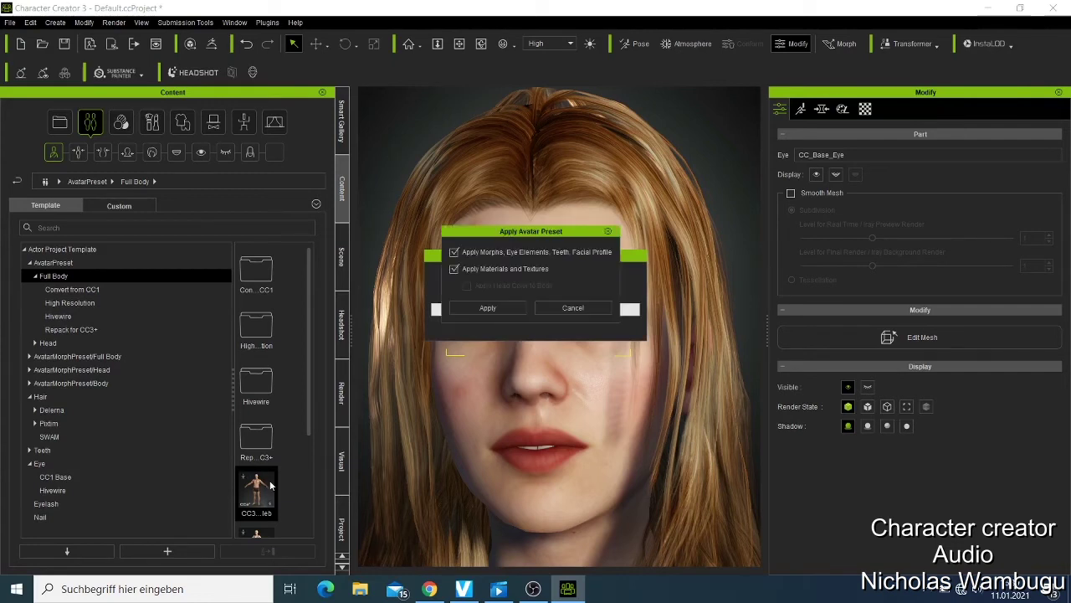
pyautogui.click(452, 309)
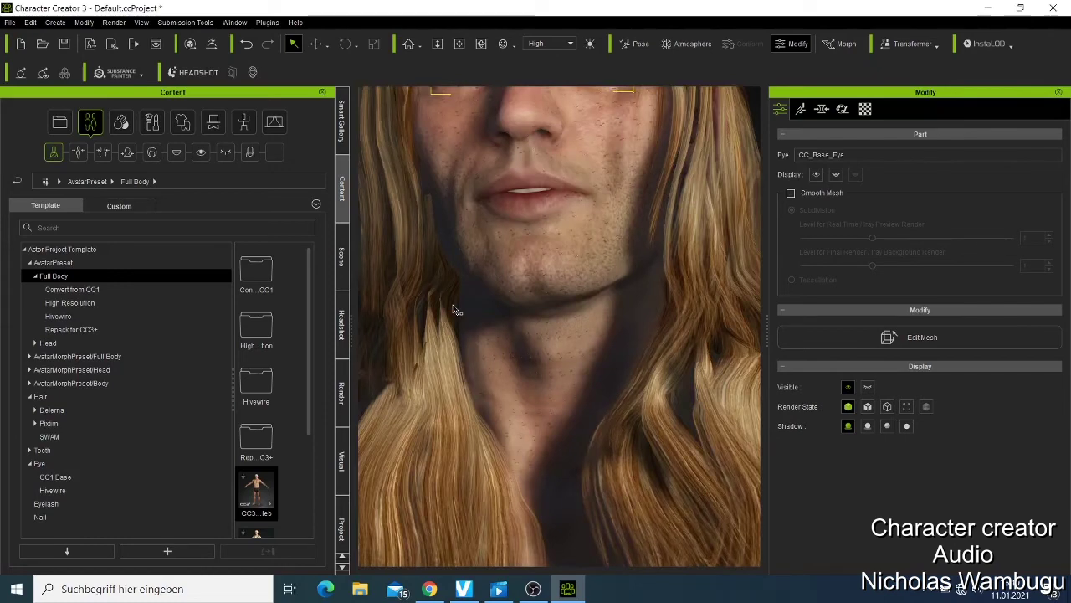
# Zoom around the male avatar and select his body to show the Avatar settings.
pyautogui.scroll(-5, 498, 303)
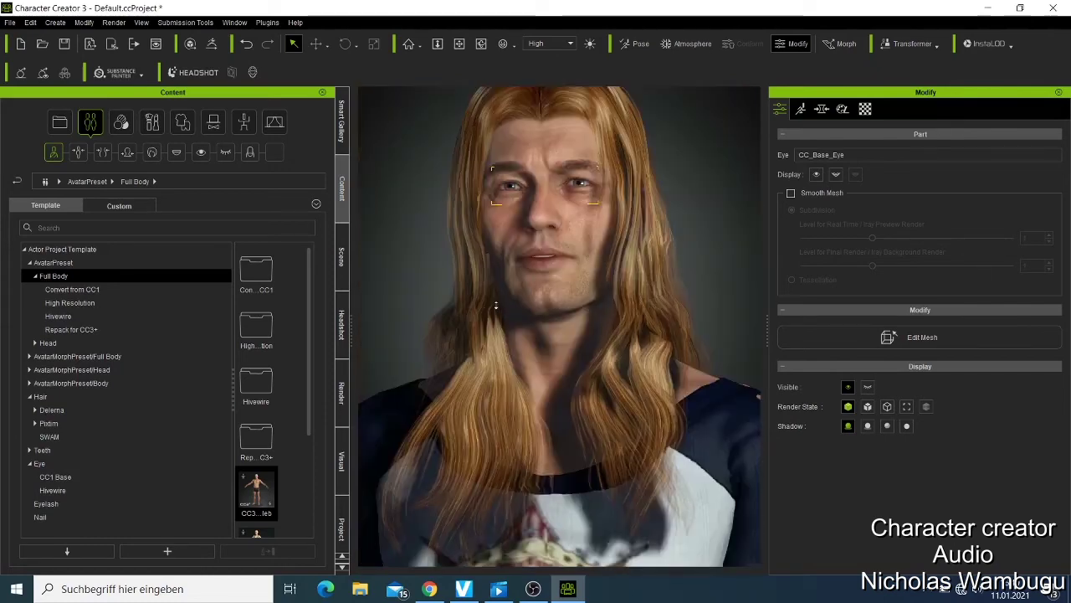
pyautogui.scroll(-3, 497, 318)
pyautogui.scroll(-3, 502, 332)
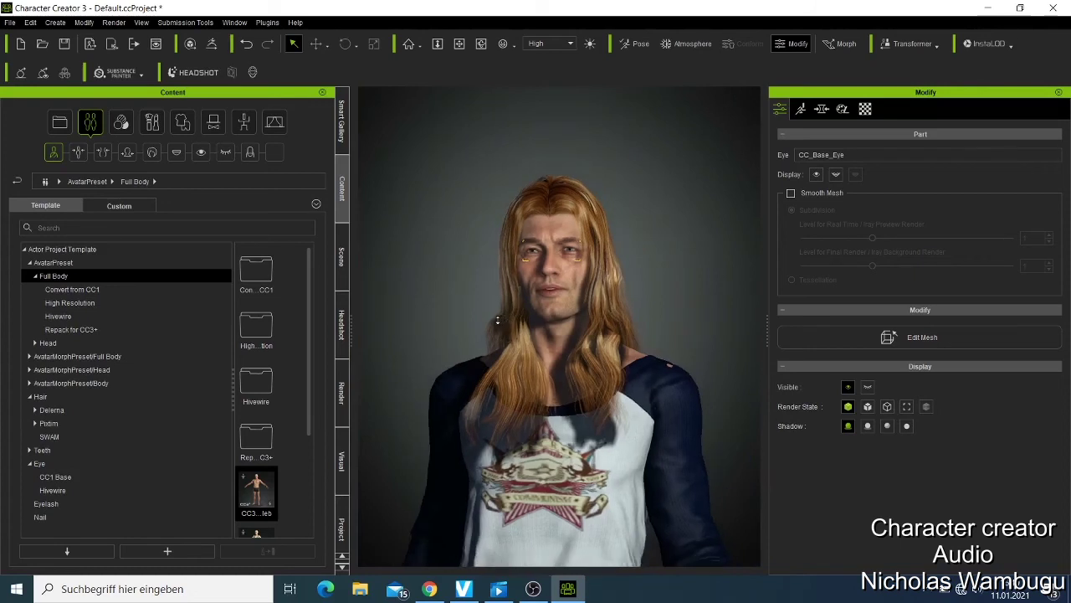
pyautogui.scroll(-4, 502, 332)
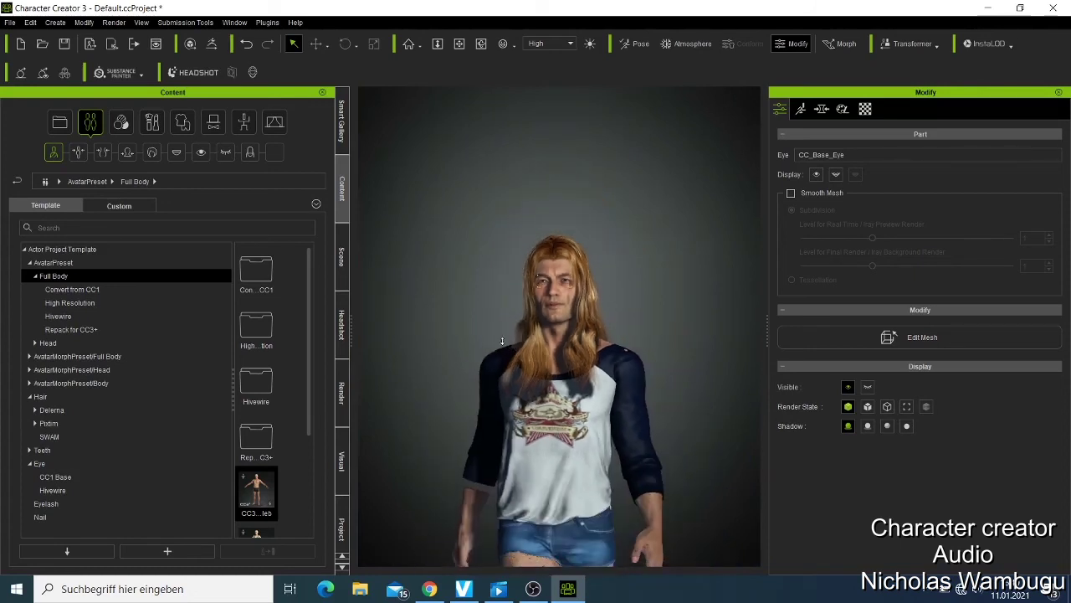
pyautogui.scroll(2, 586, 359)
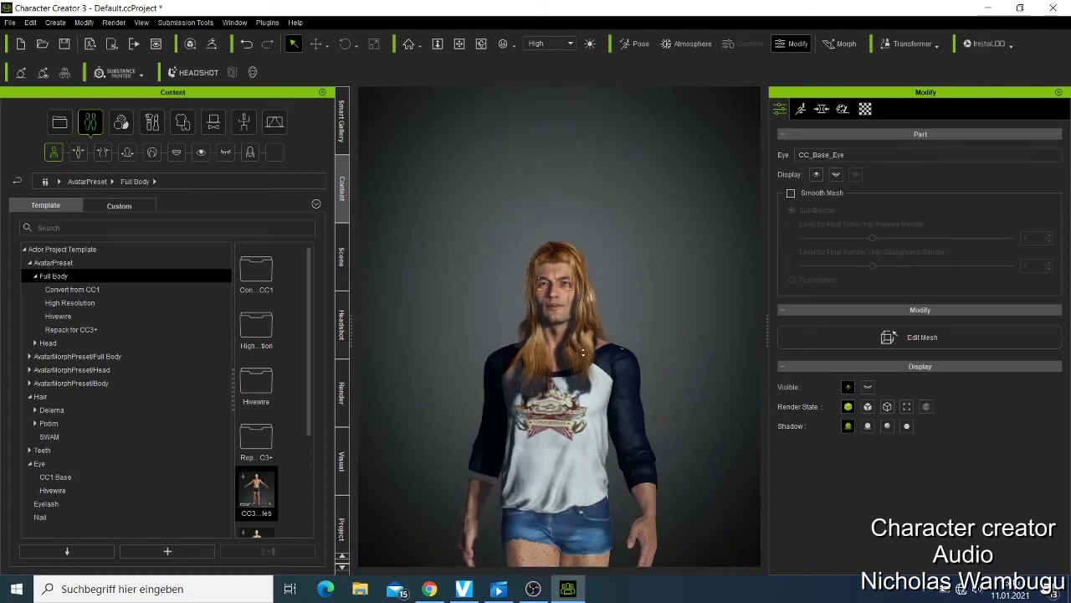
pyautogui.scroll(1, 579, 343)
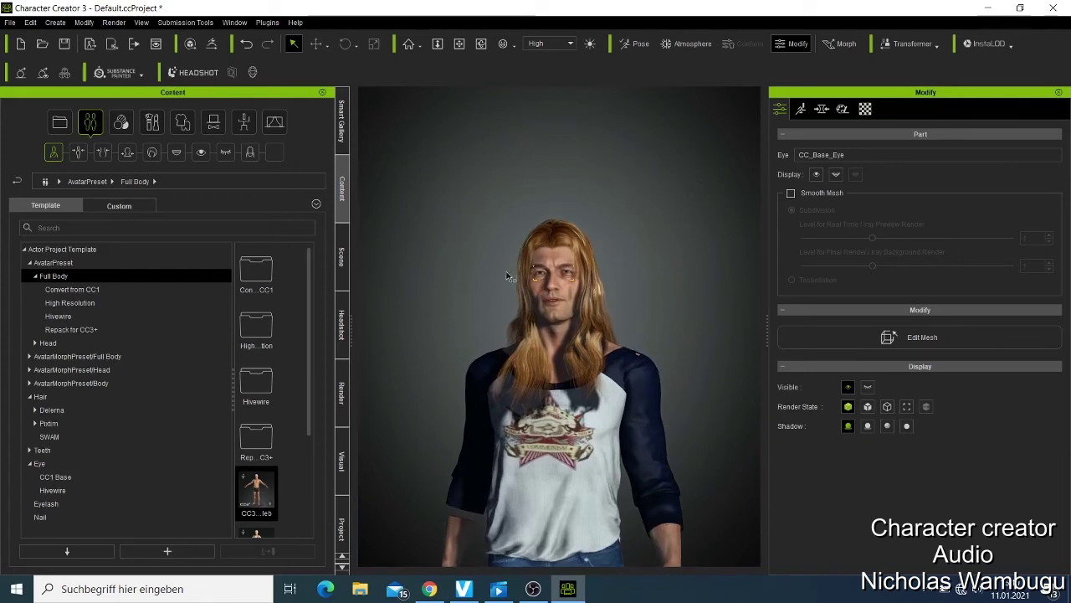
pyautogui.click(551, 250)
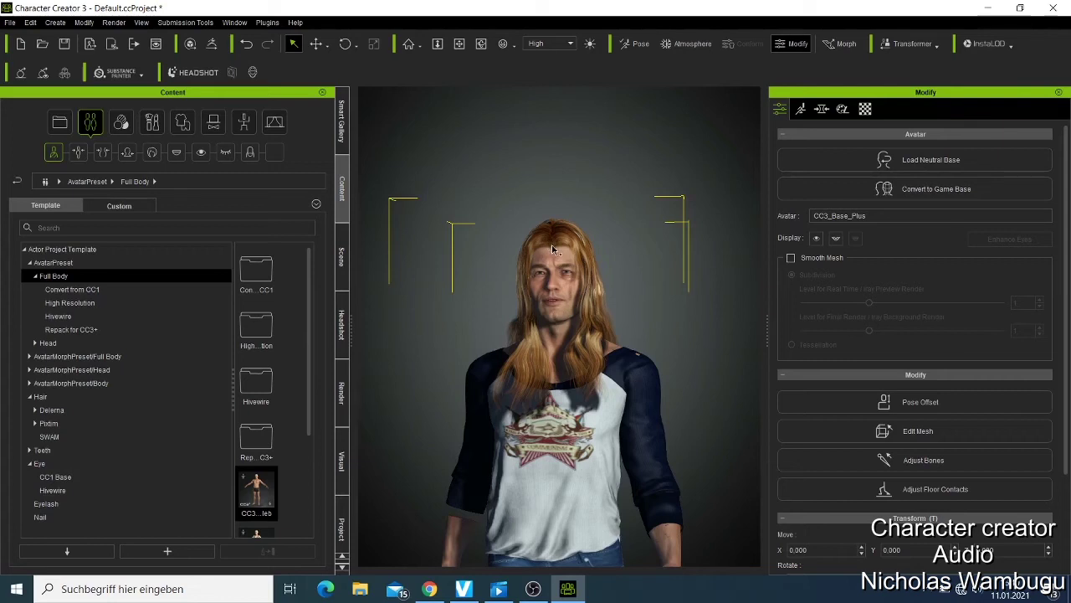
# Delete the avatar's long hair, shirt, denim shorts and underwear, then open the Cloth library.
pyautogui.click(551, 248)
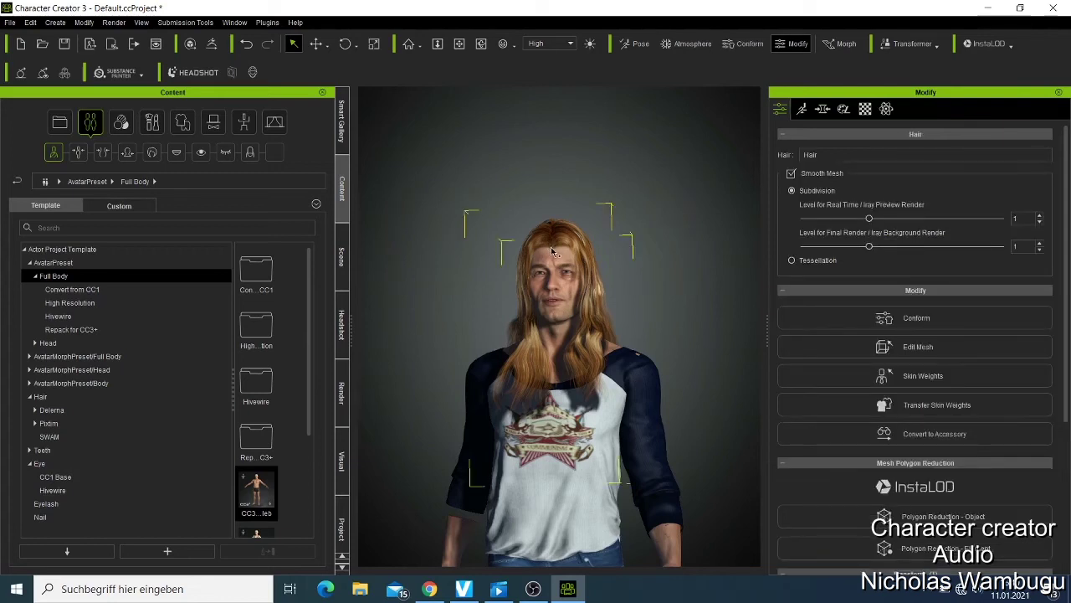
pyautogui.press('Delete')
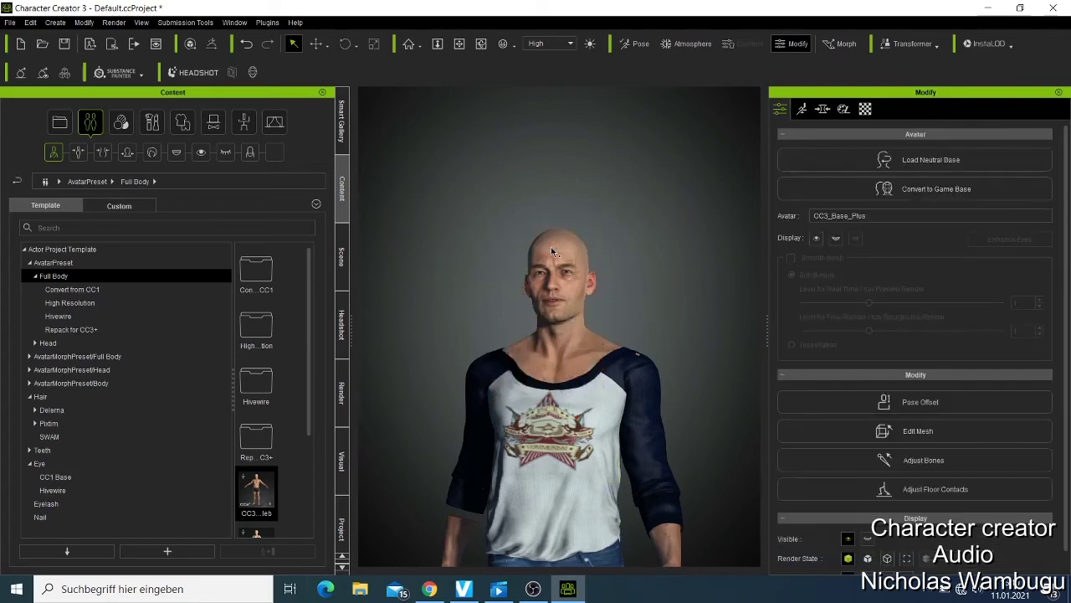
pyautogui.click(576, 444)
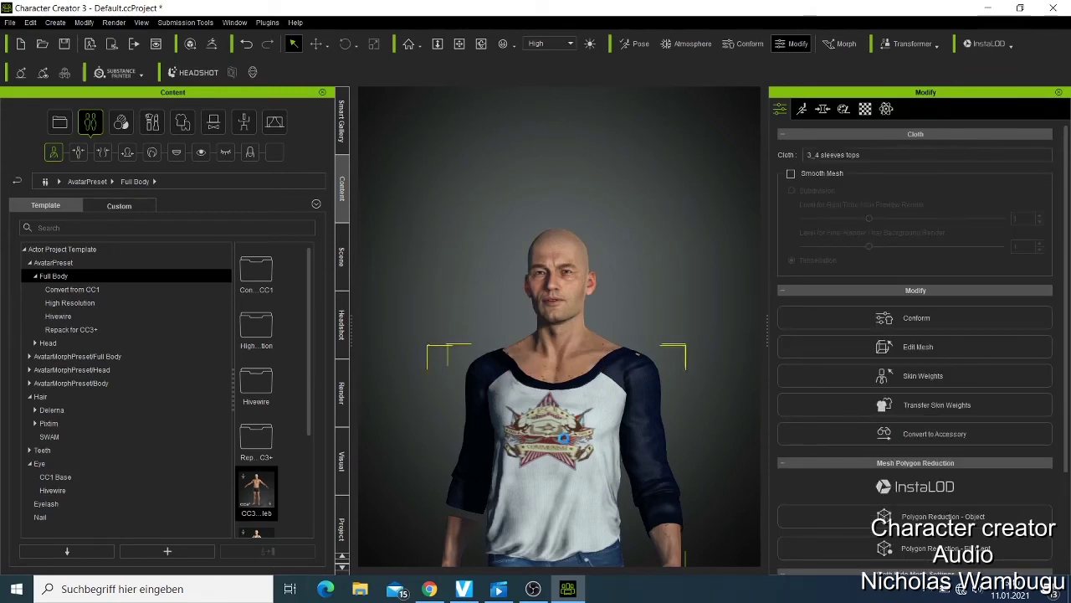
pyautogui.press('Delete')
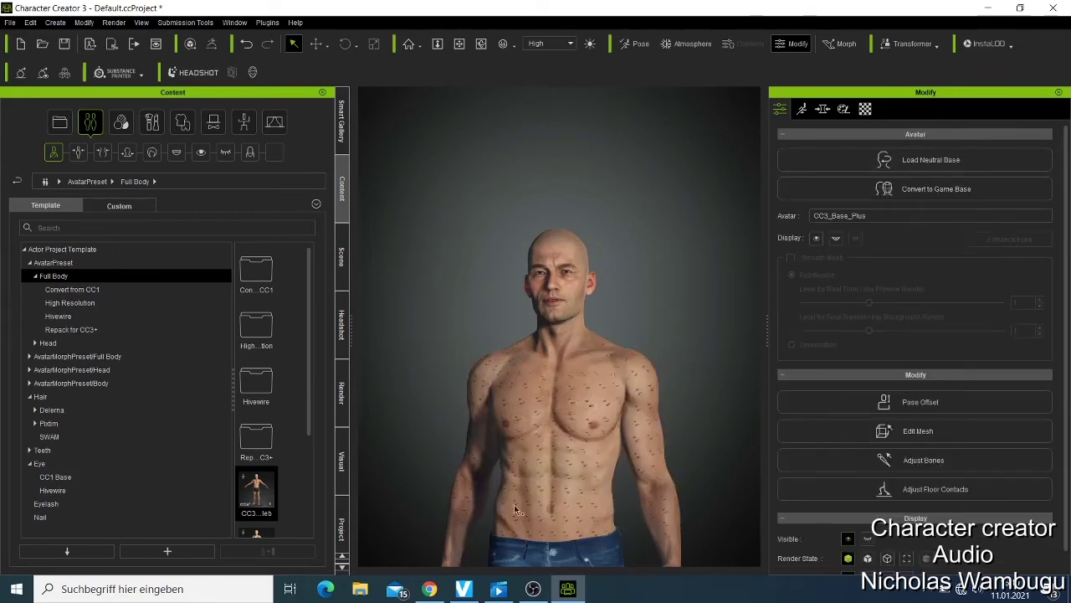
pyautogui.click(559, 517)
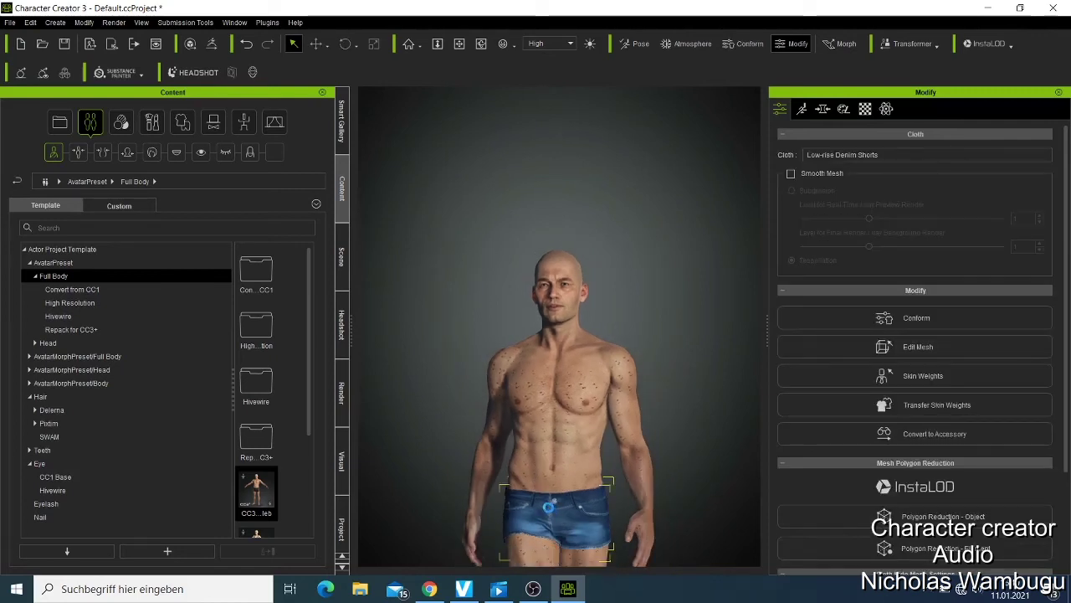
pyautogui.press('Delete')
pyautogui.click(551, 525)
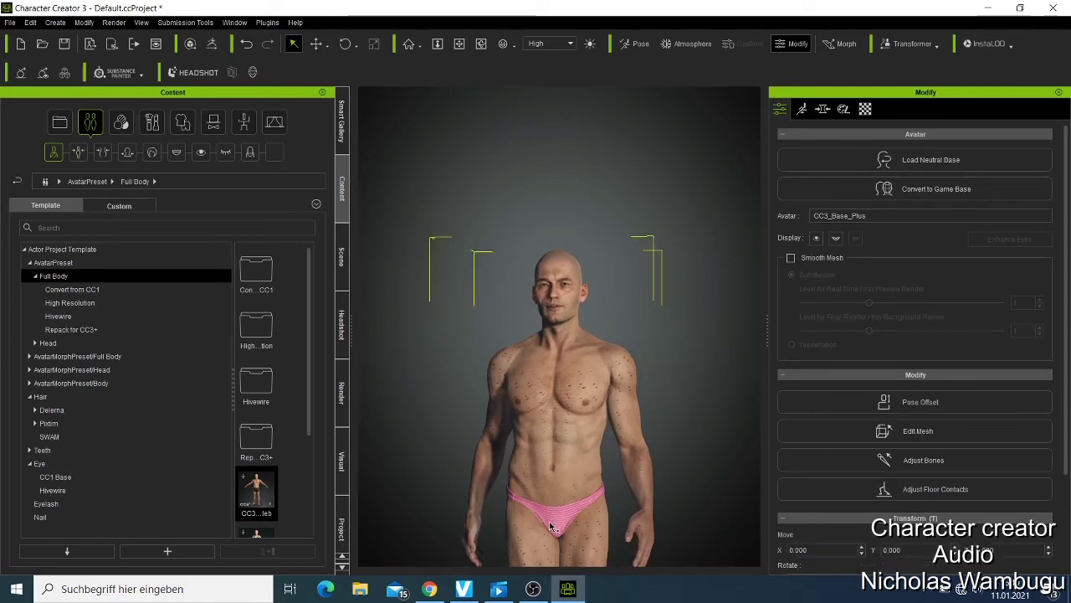
pyautogui.click(551, 525)
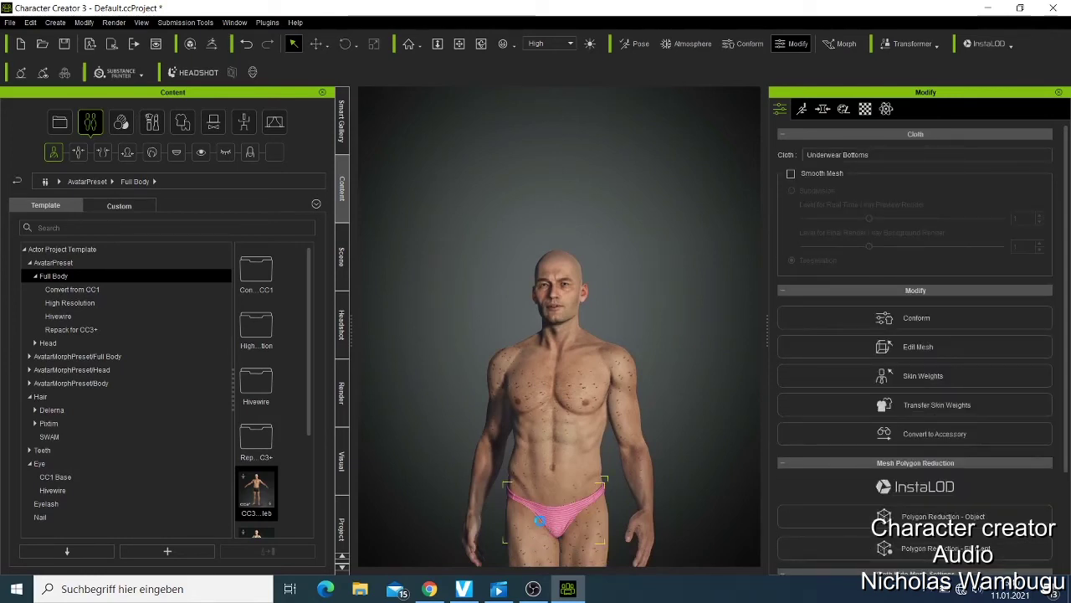
pyautogui.press('Delete')
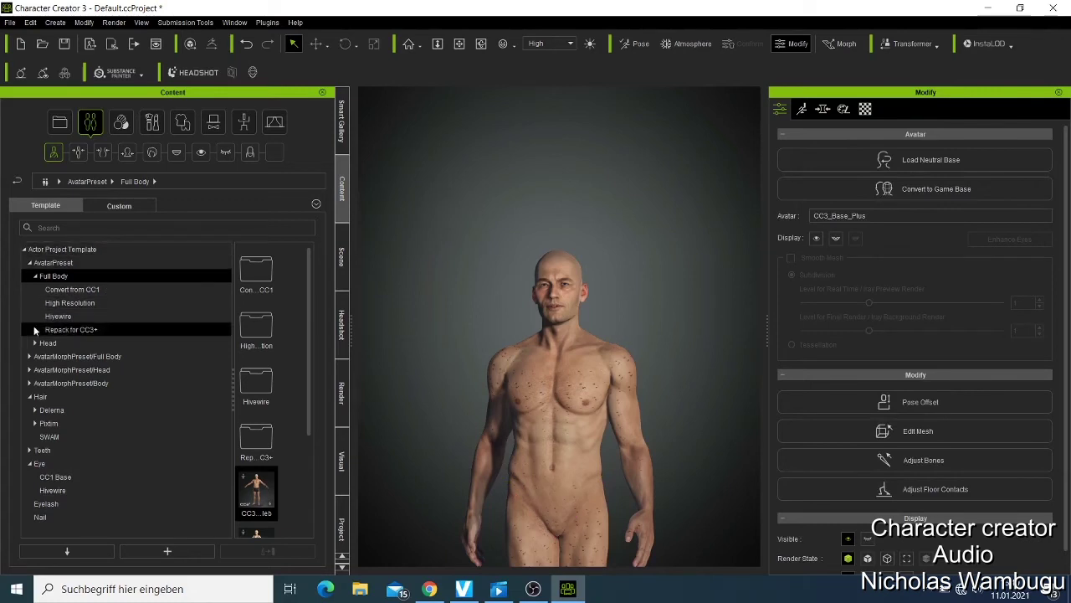
pyautogui.click(182, 124)
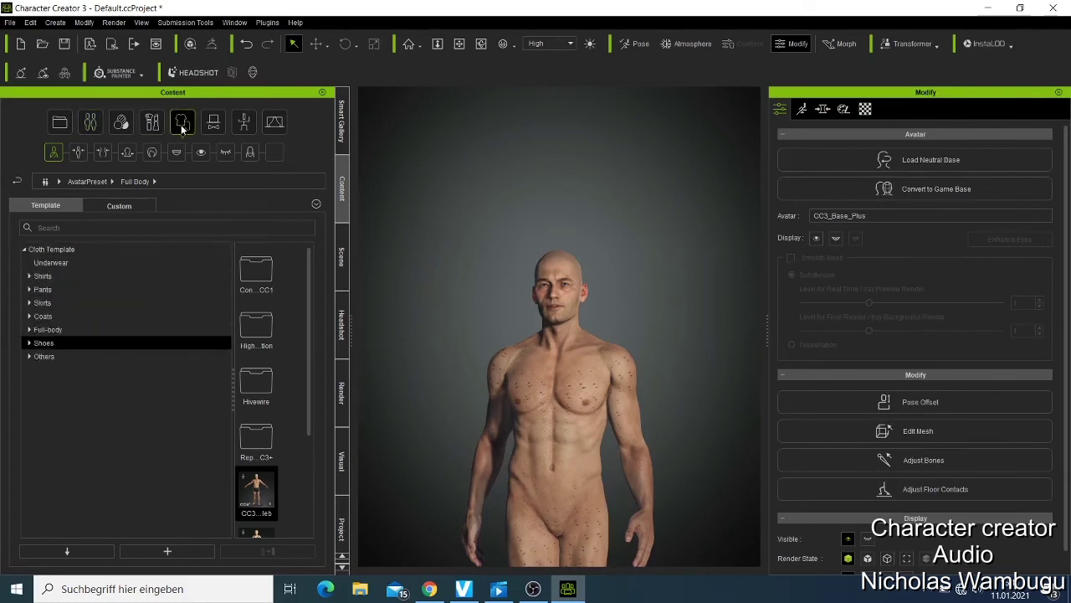
# Put Professional Outfit close-collar long-sleeve shirt A on the avatar, fitted to his body shape.
pyautogui.click(62, 276)
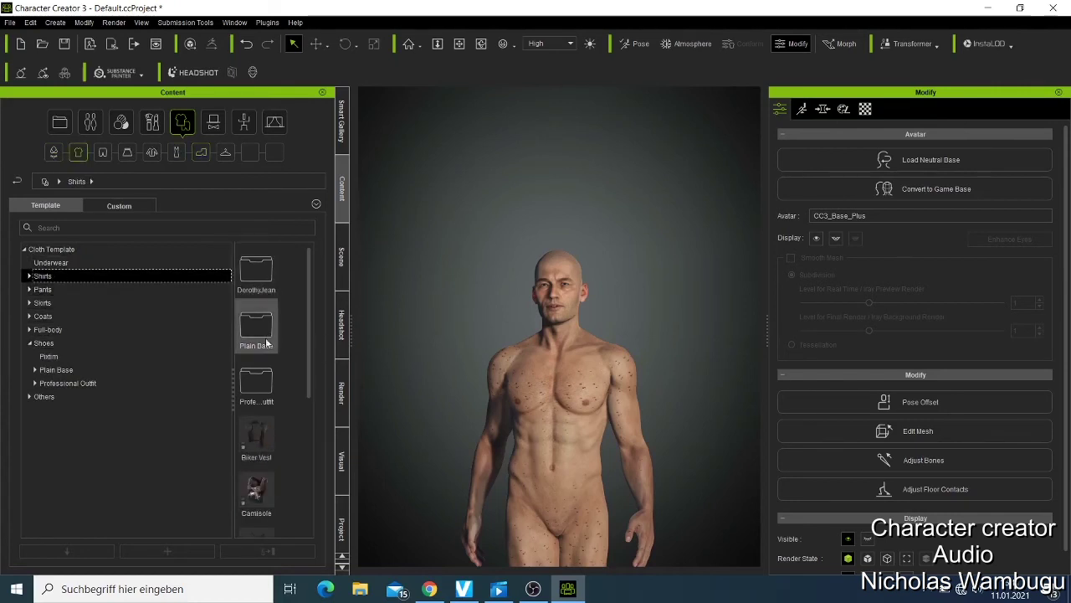
pyautogui.doubleClick(259, 383)
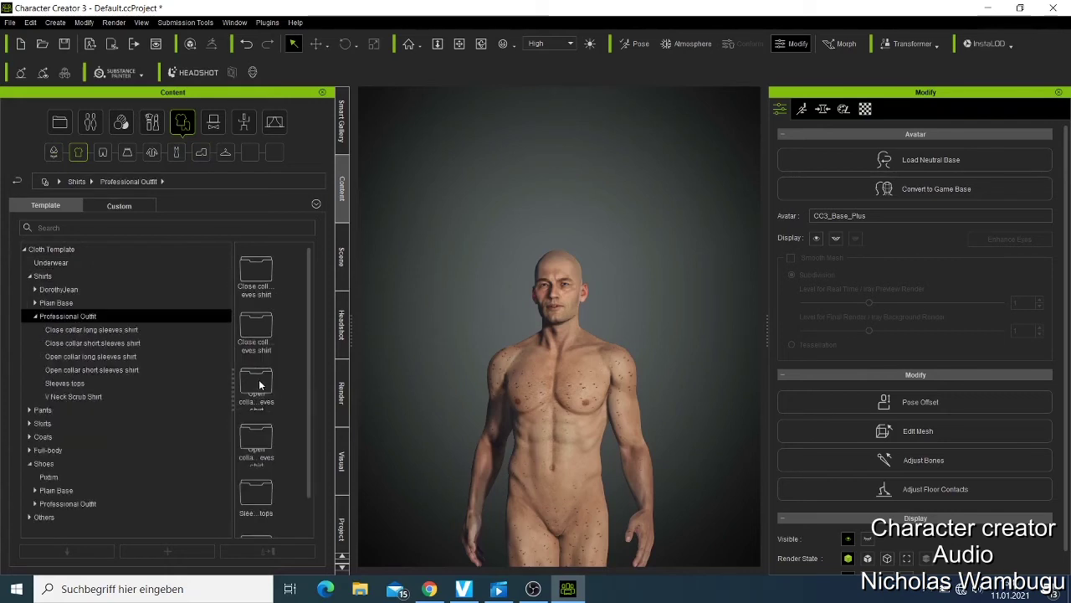
pyautogui.doubleClick(257, 285)
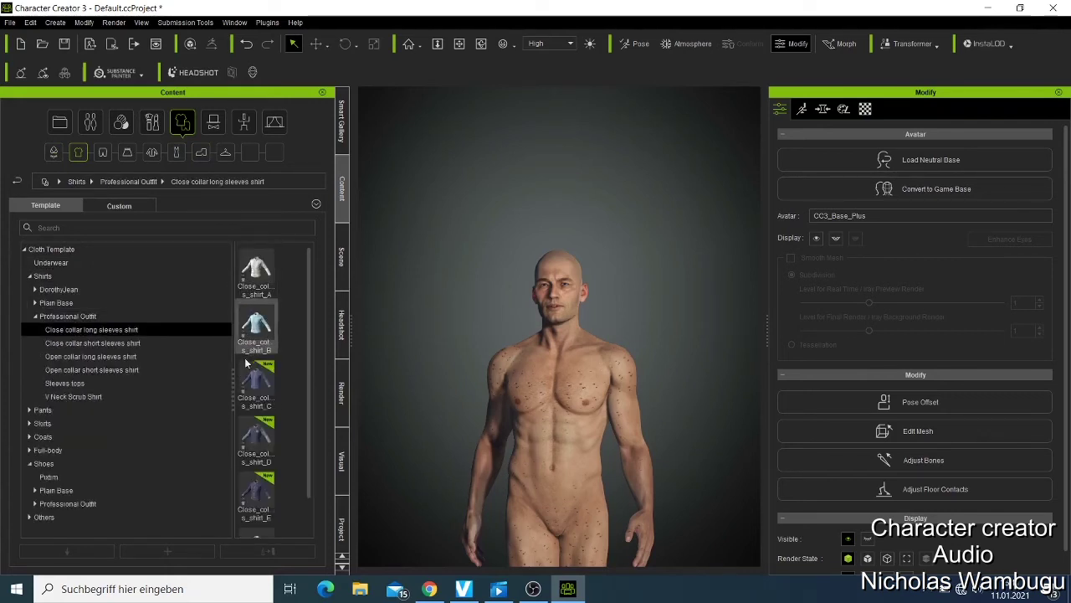
pyautogui.doubleClick(258, 275)
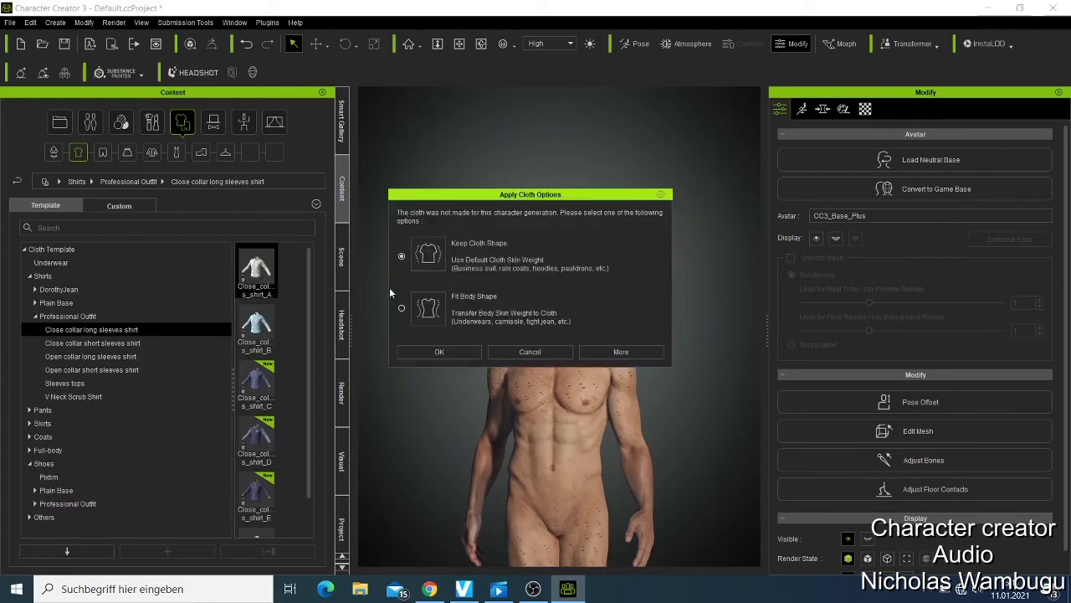
pyautogui.click(401, 308)
pyautogui.click(460, 352)
pyautogui.click(469, 329)
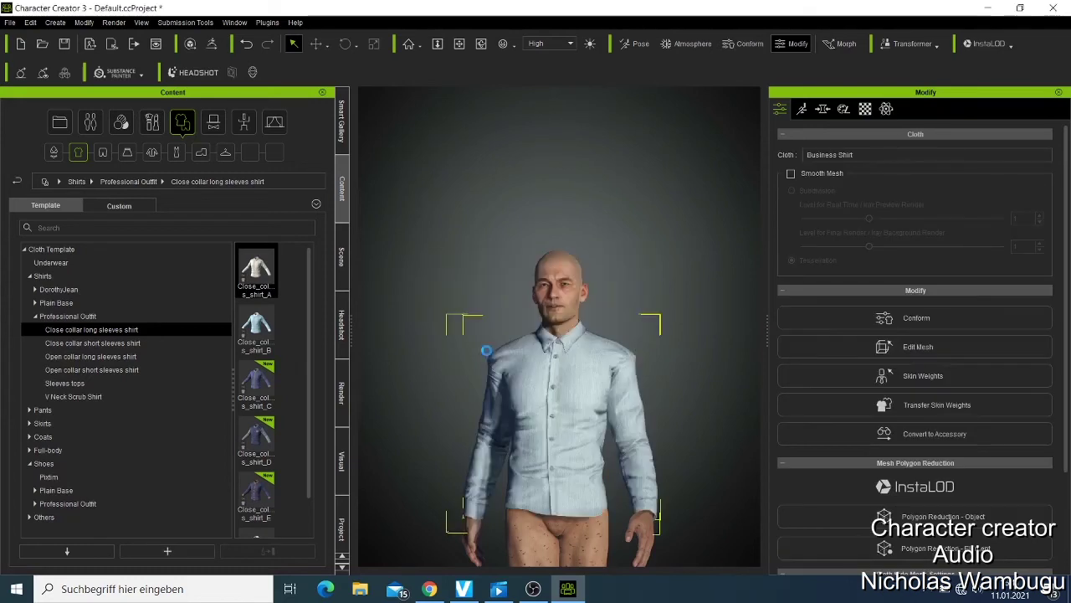
# Dress the avatar in the Biker_Jeans pants.
pyautogui.click(43, 410)
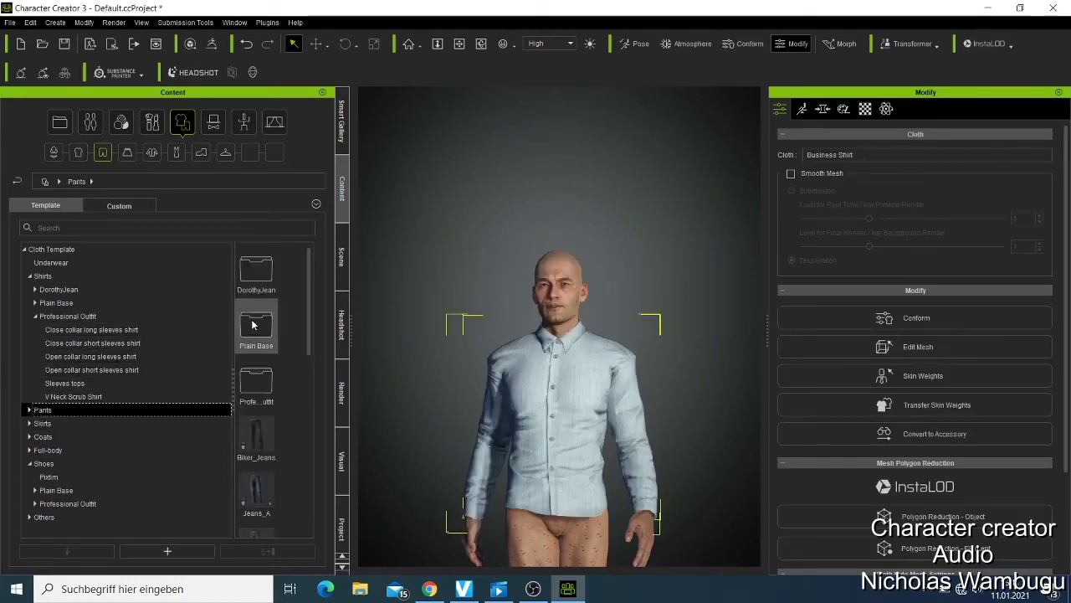
pyautogui.doubleClick(252, 436)
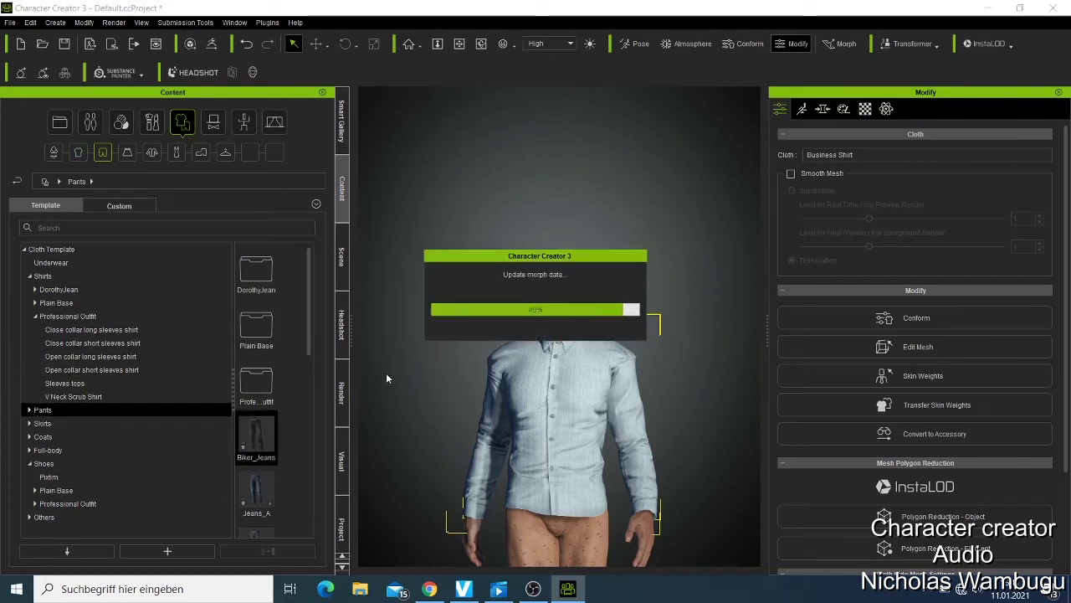
pyautogui.scroll(-3, 551, 378)
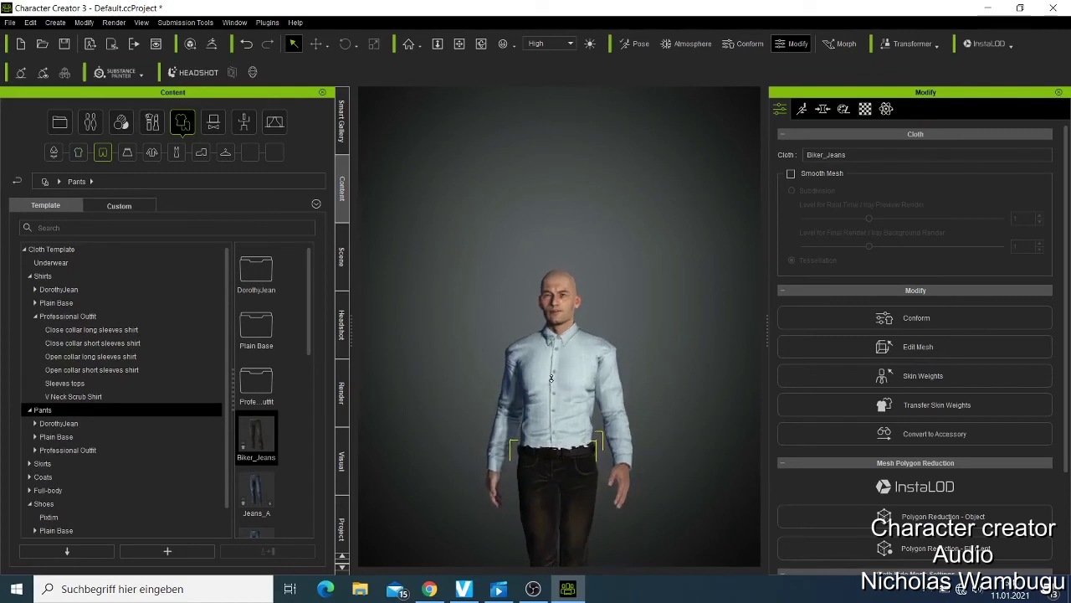
pyautogui.scroll(2, 551, 379)
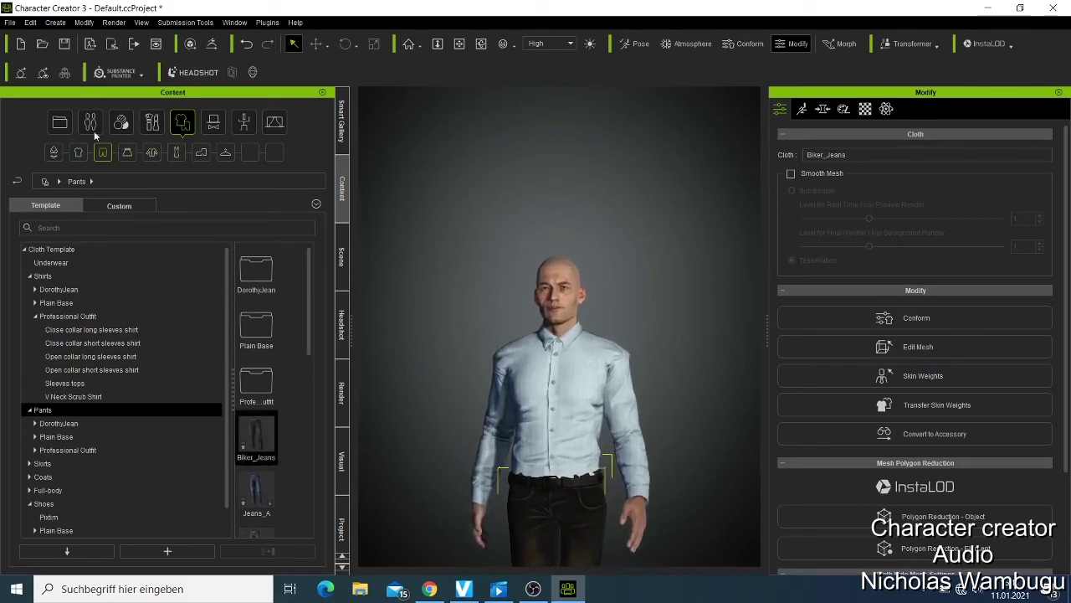
pyautogui.click(154, 126)
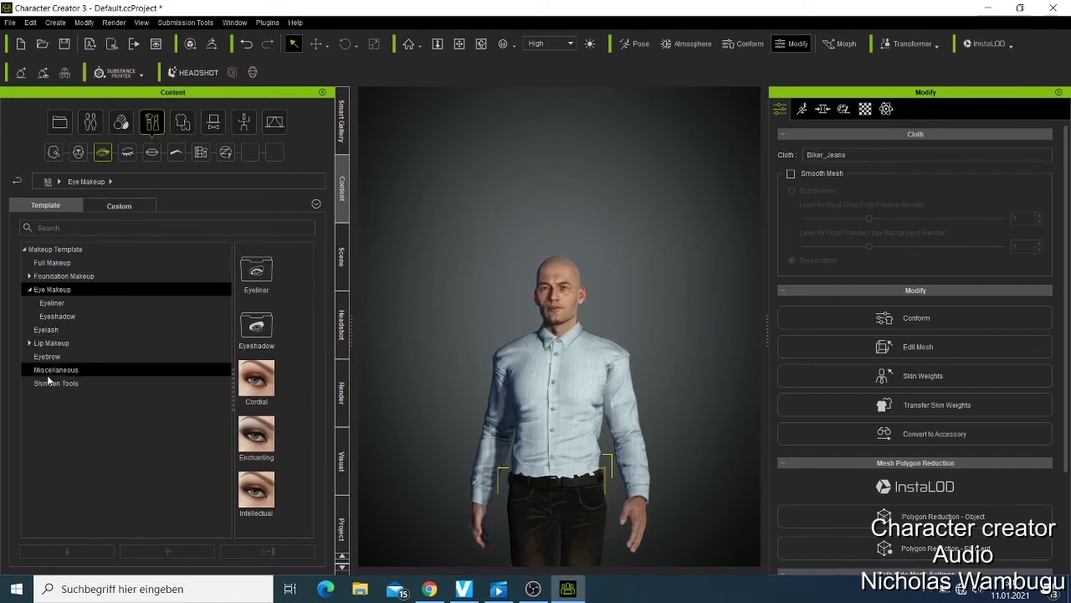
# Apply the Head Side tattoo from the skin library's Acquired > 3_Tattoo category.
pyautogui.click(120, 123)
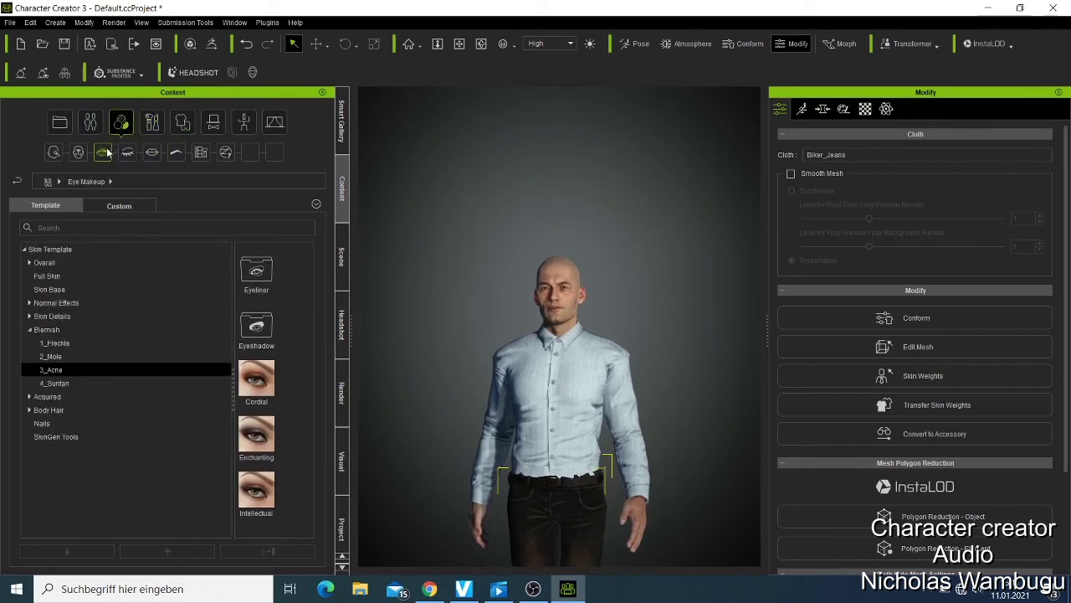
pyautogui.click(30, 397)
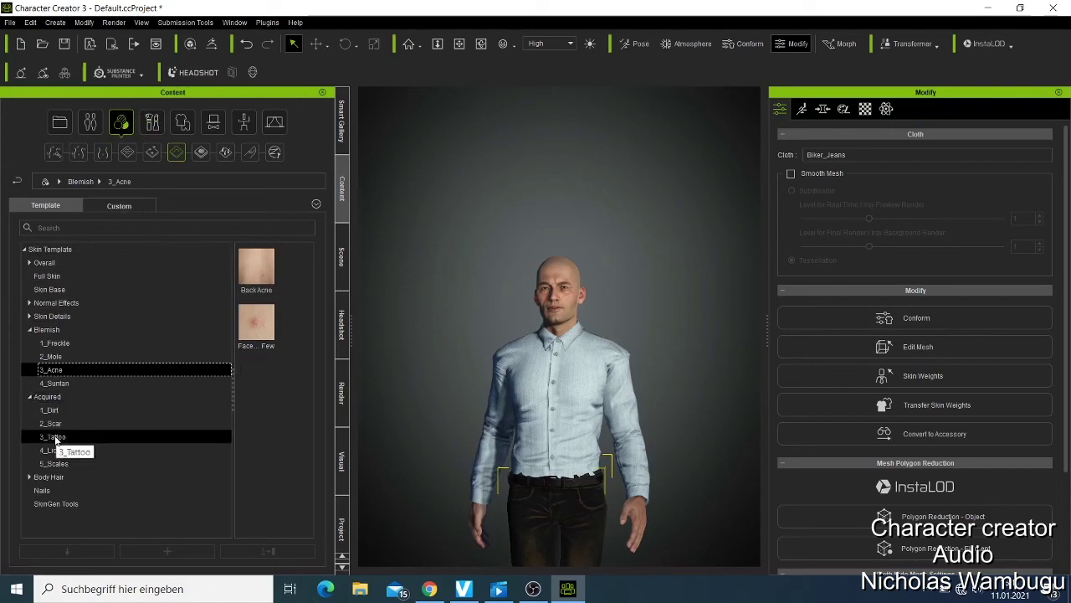
pyautogui.click(53, 437)
pyautogui.doubleClick(251, 328)
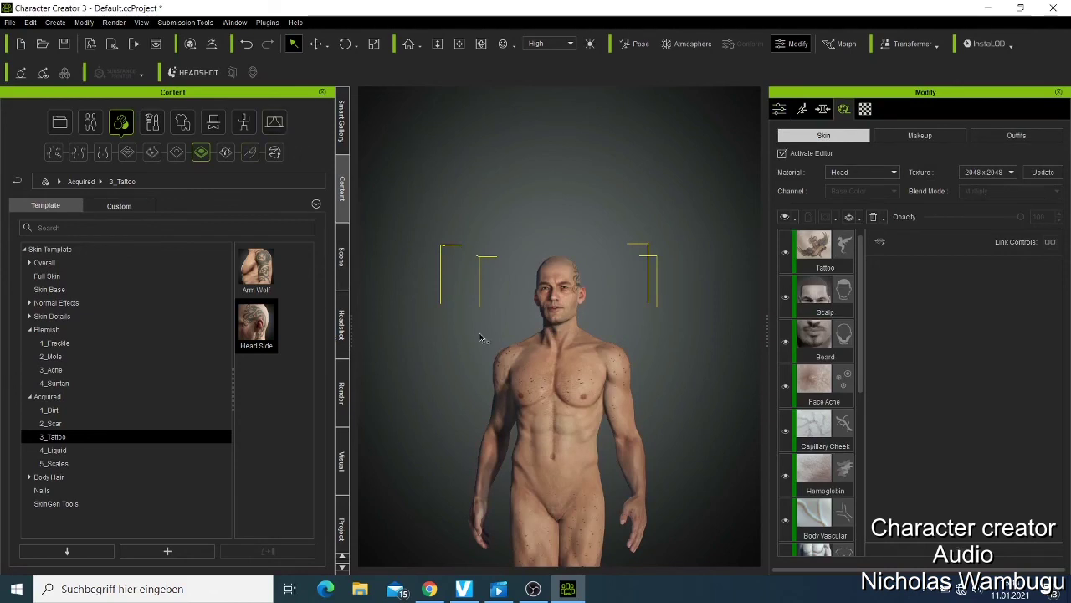
# Orbit and zoom in on the head tattoo, then uncheck Activate Editor to bake it into the skin.
pyautogui.click(482, 43)
pyautogui.moveTo(569, 377); pyautogui.dragTo(438, 370)
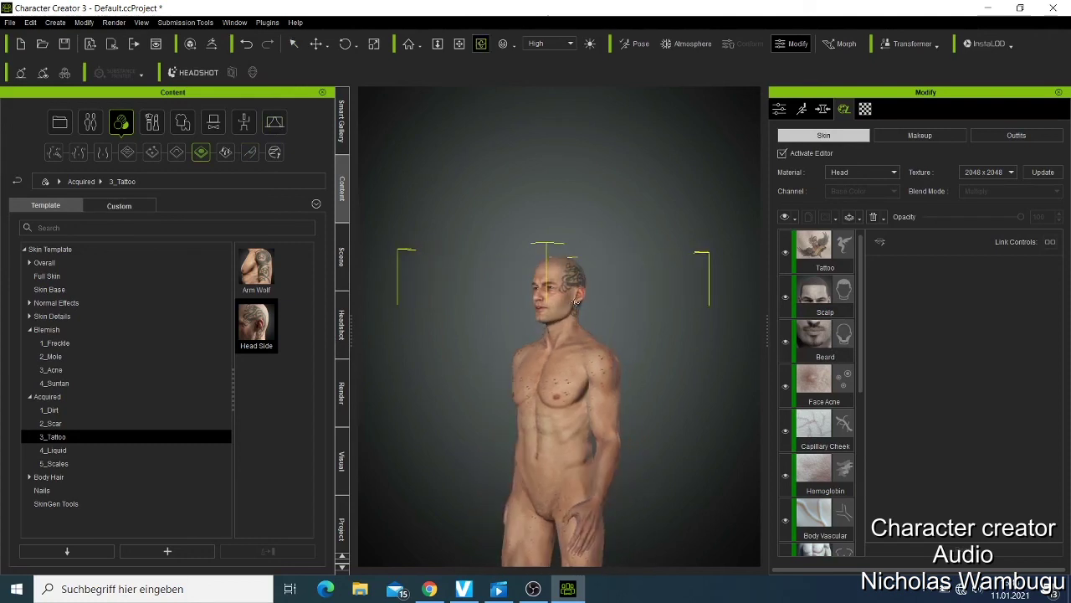
pyautogui.scroll(5, 576, 301)
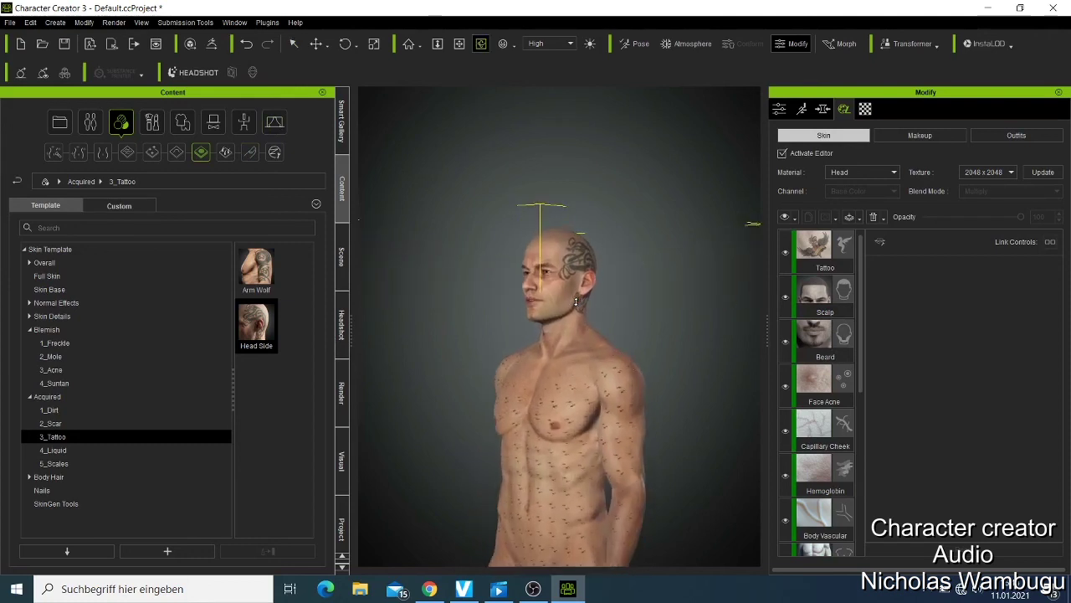
pyautogui.scroll(2, 576, 302)
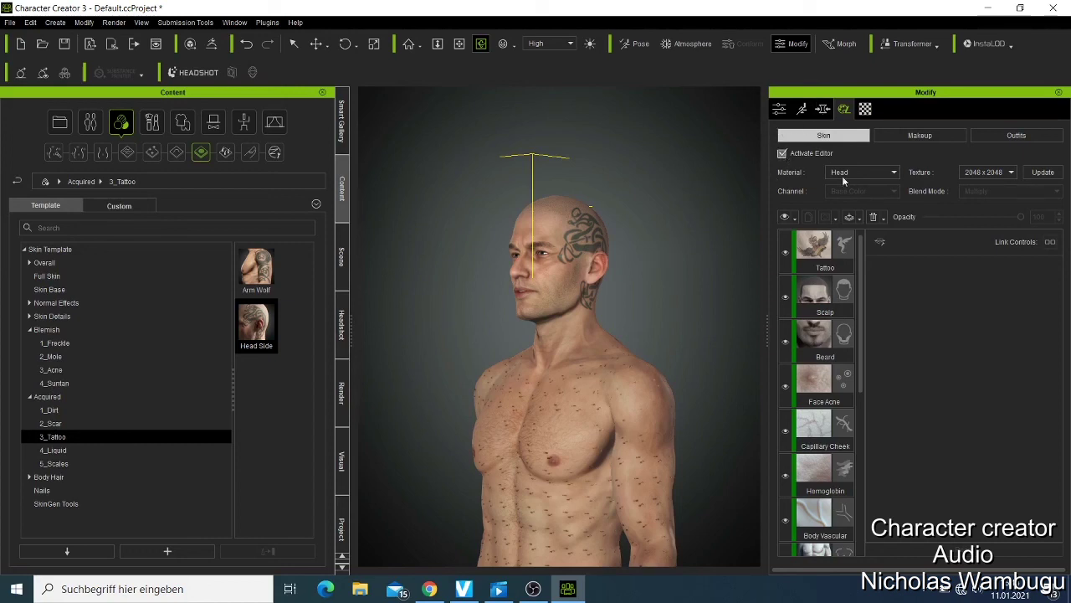
pyautogui.click(781, 153)
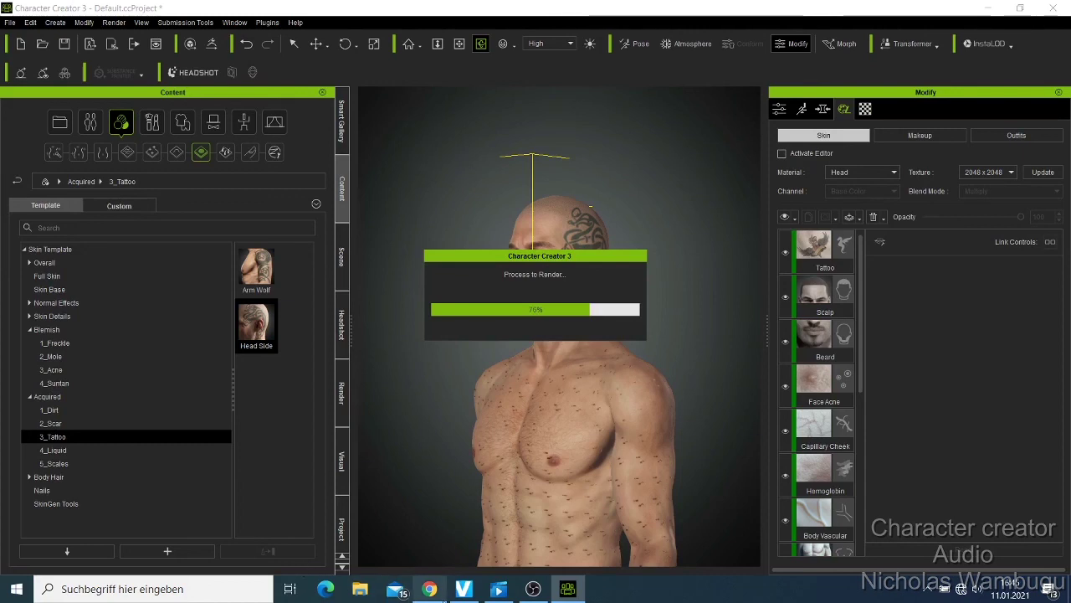
pyautogui.moveTo(528, 594)
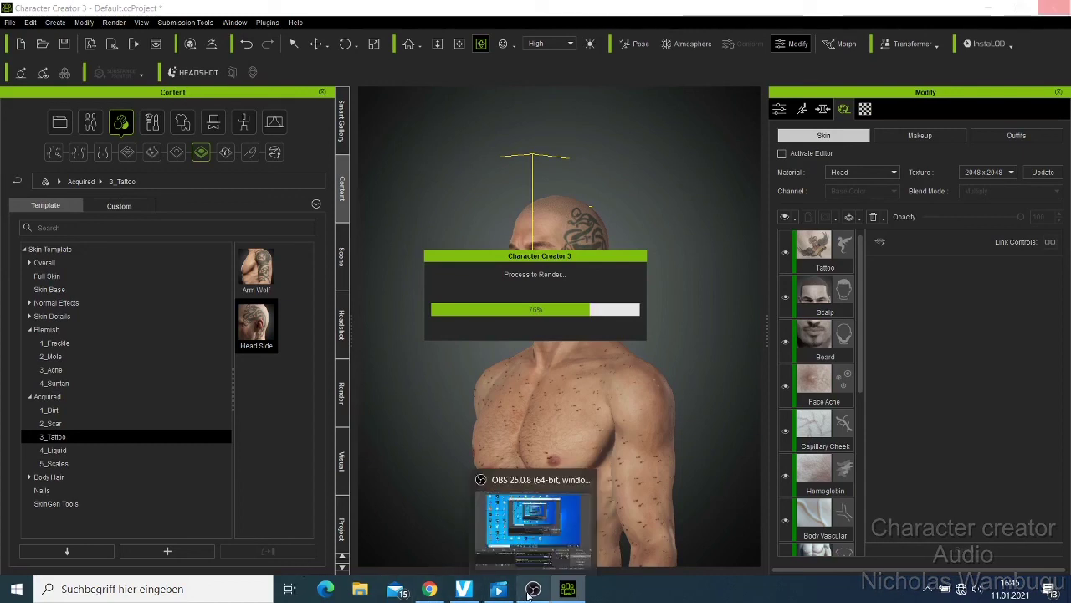